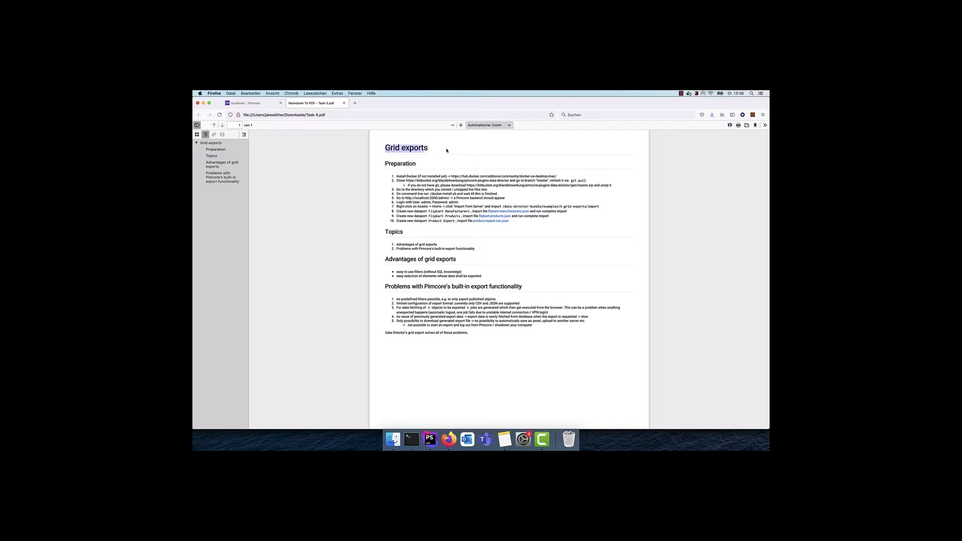
Switch from the PDF to the Pimcore backend, open Data Director and expand the Flipkart dataport folder.
{"action": "left_click", "coordinate": [446, 150]}
{"action": "left_click", "coordinate": [247, 104]}
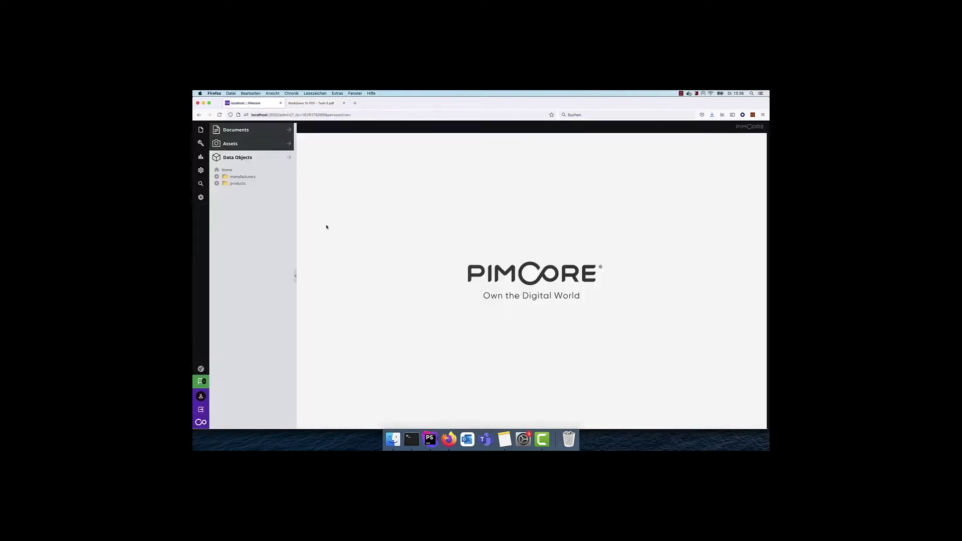
{"action": "left_click", "coordinate": [201, 170]}
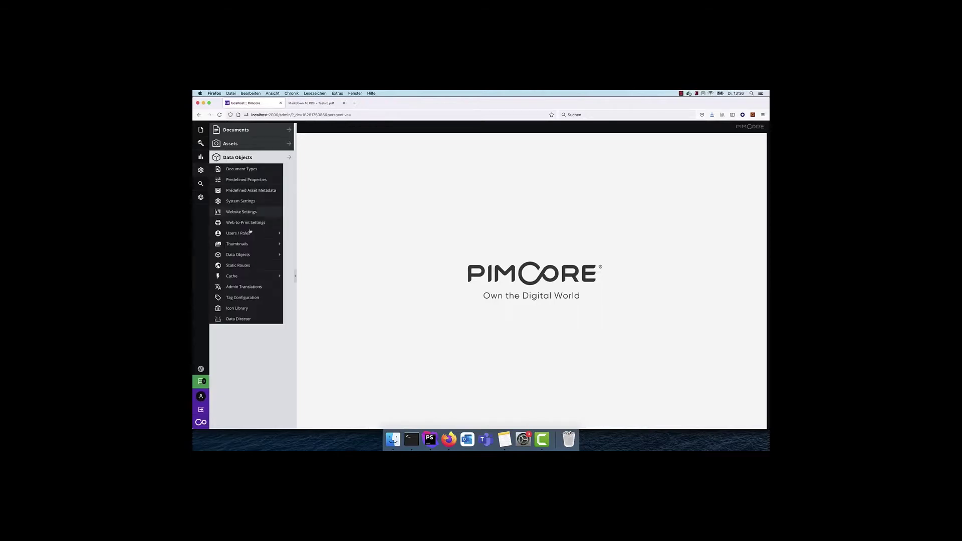
{"action": "left_click", "coordinate": [254, 321]}
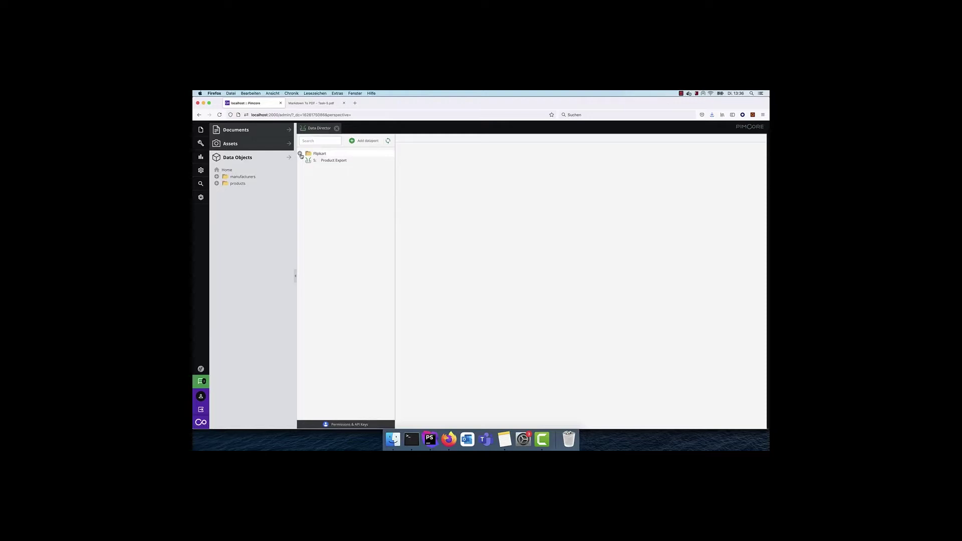
{"action": "left_click", "coordinate": [300, 154]}
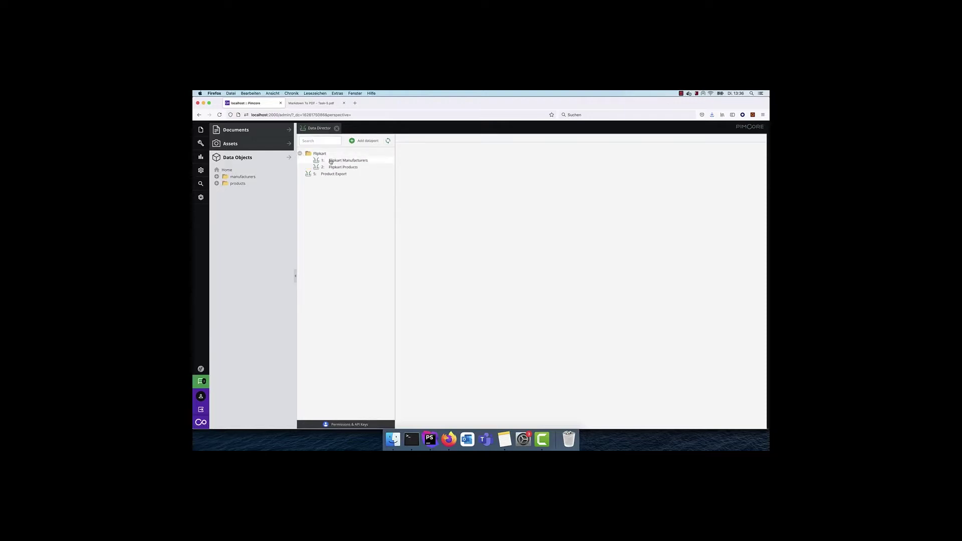
Look through the contents of the manufacturers and products data object folders, collapsing each one again.
{"action": "left_click", "coordinate": [216, 177]}
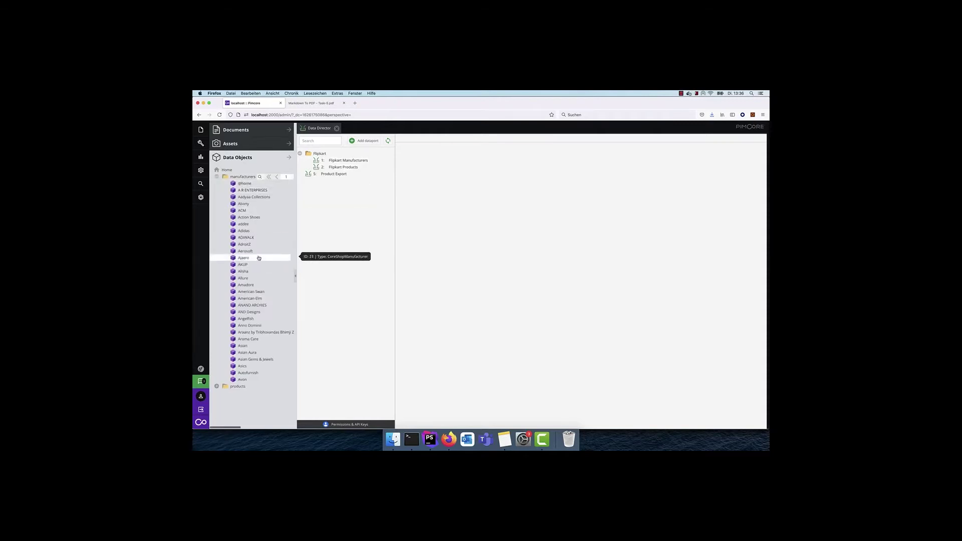
{"action": "left_click", "coordinate": [216, 176]}
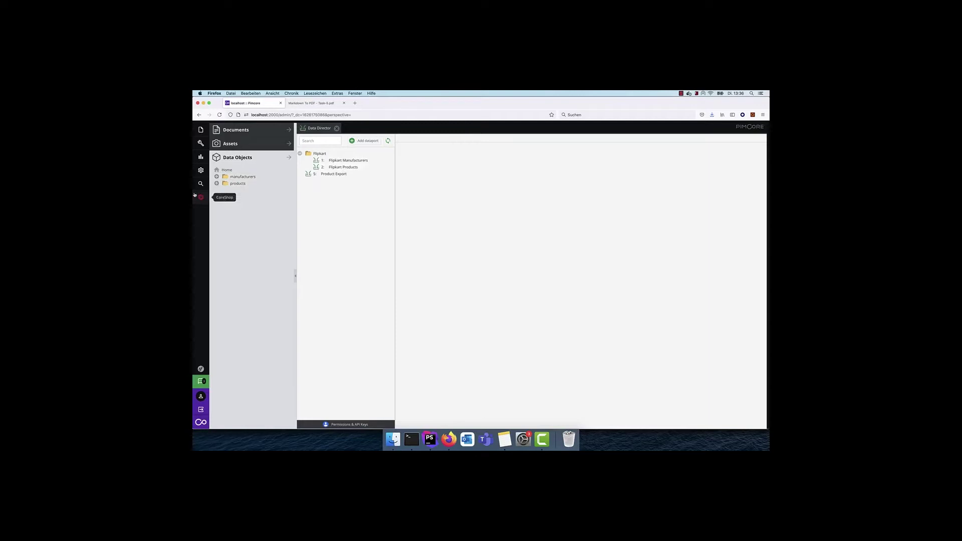
{"action": "left_click", "coordinate": [217, 183]}
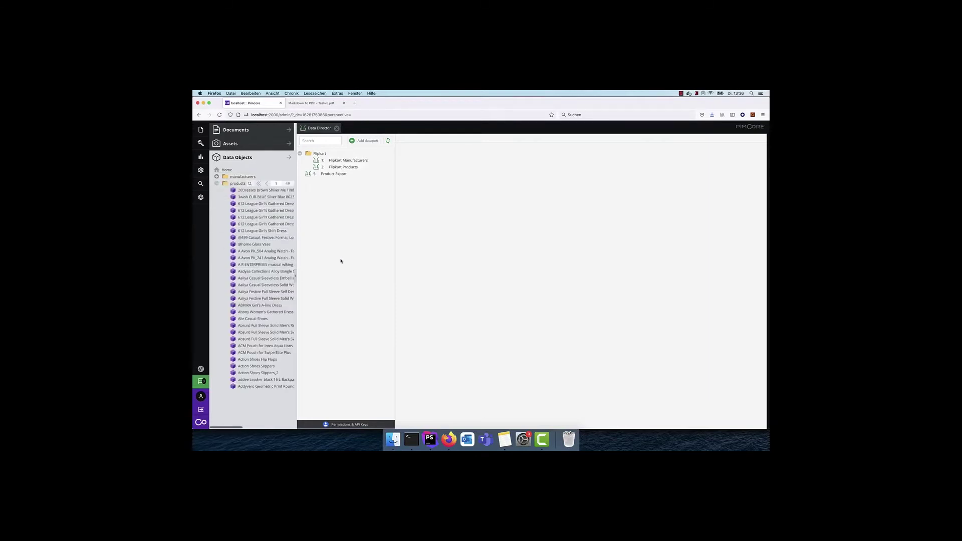
{"action": "left_click", "coordinate": [217, 183]}
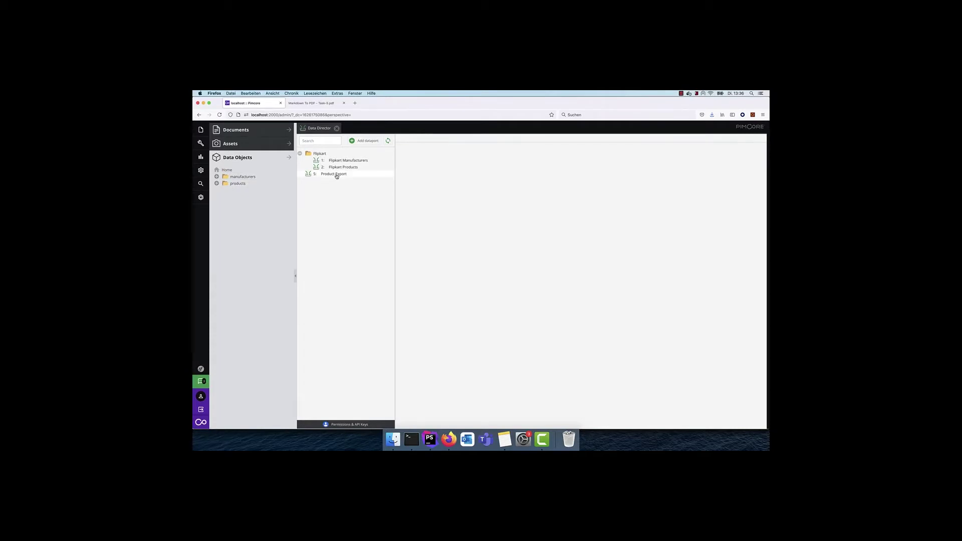
Open the Product Export dataport and review its source data type, source class and filter condition settings.
{"action": "left_click", "coordinate": [337, 176]}
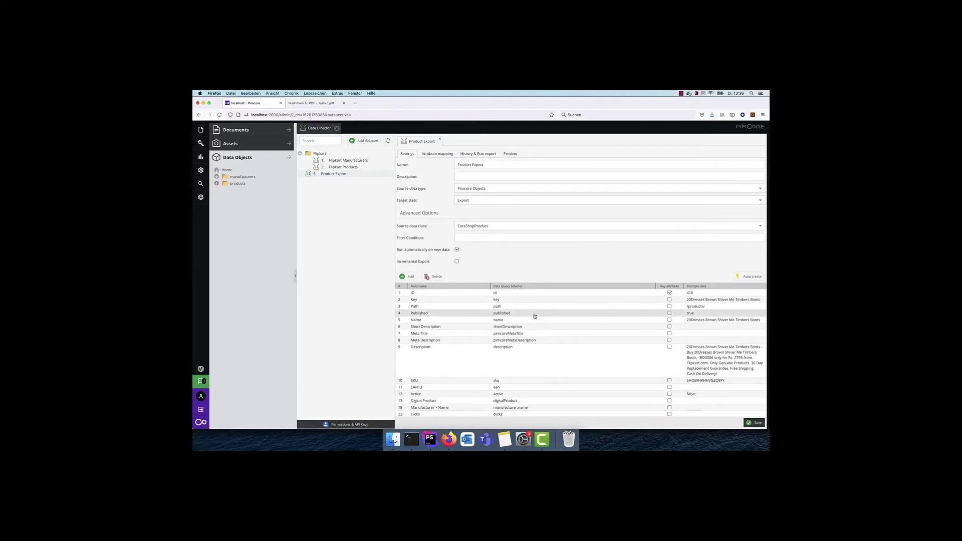
{"action": "left_click", "coordinate": [760, 189]}
{"action": "left_click", "coordinate": [761, 190]}
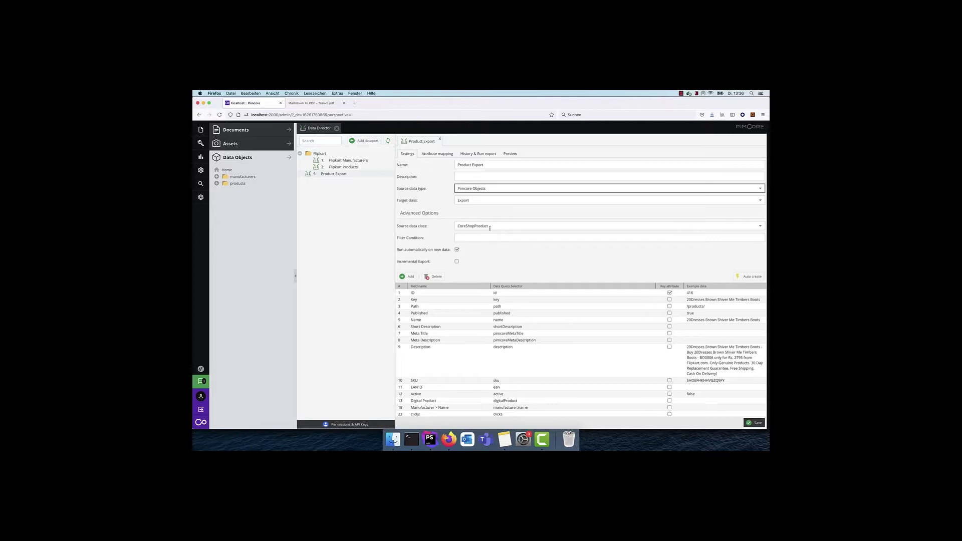
{"action": "left_click", "coordinate": [404, 236]}
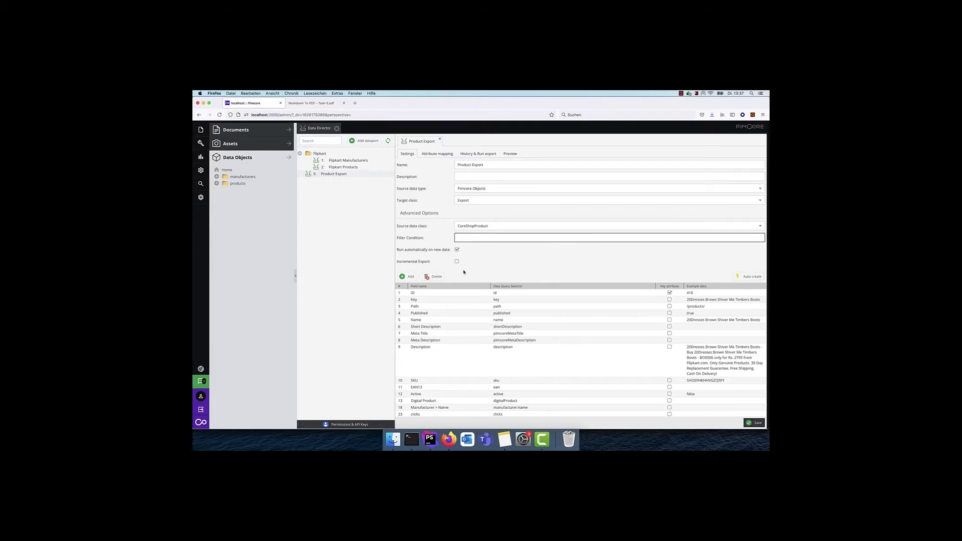
{"action": "left_click", "coordinate": [350, 295]}
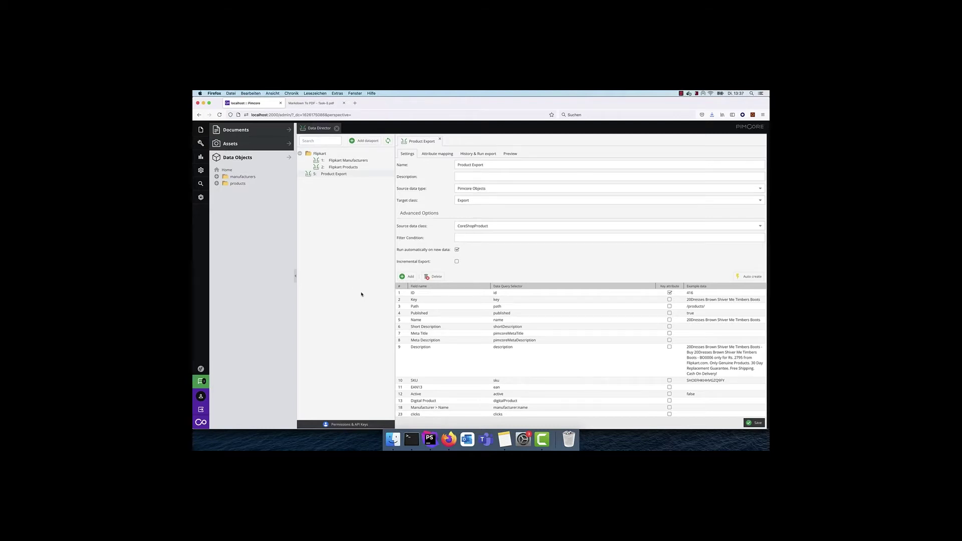
Set the result callback function of Product Export to the template "Output all raw data fields as CSV", check its generated code and save it.
{"action": "left_click", "coordinate": [434, 154]}
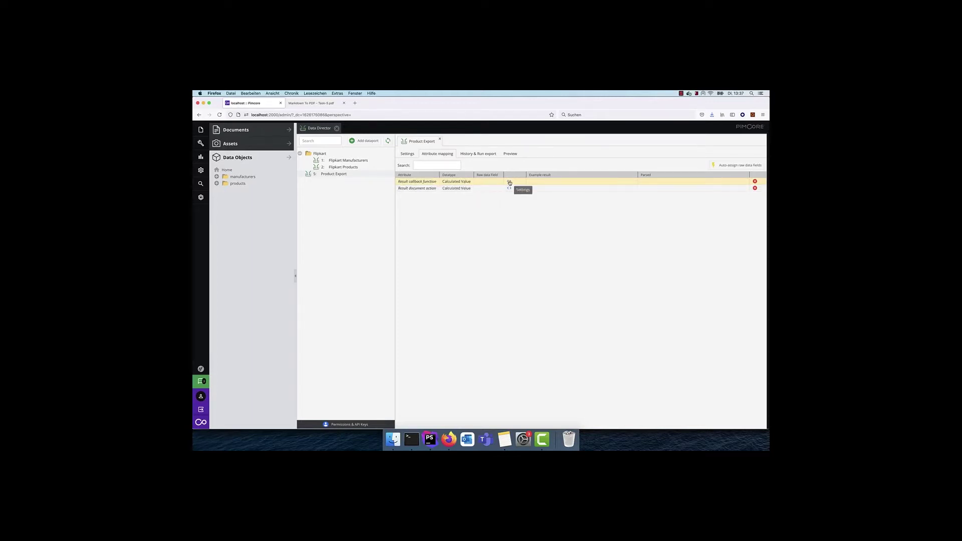
{"action": "left_click", "coordinate": [508, 182]}
{"action": "left_click", "coordinate": [644, 226]}
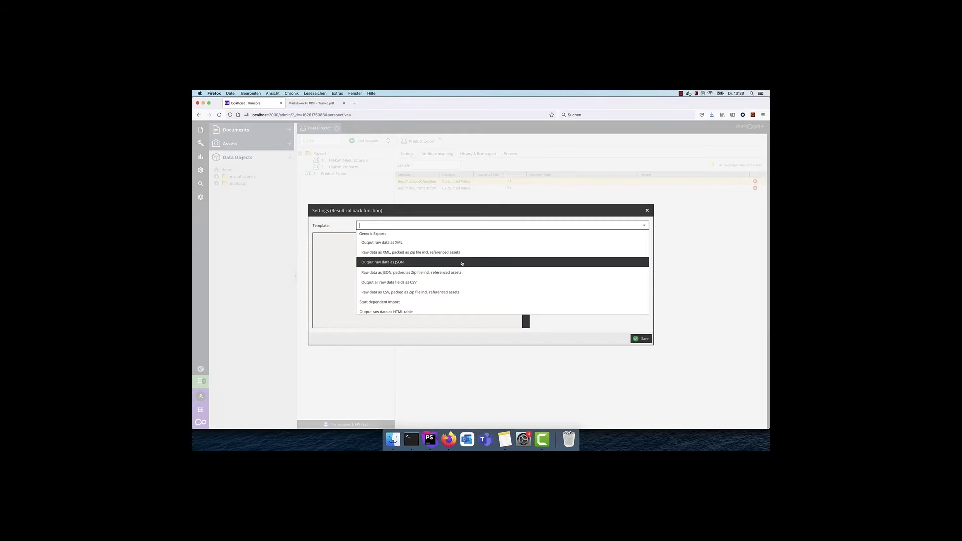
{"action": "left_click", "coordinate": [447, 283]}
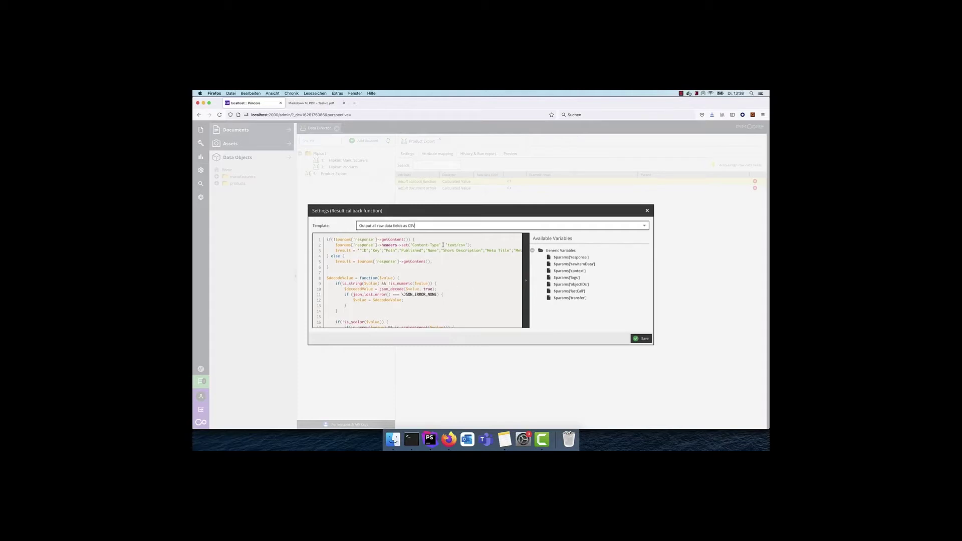
{"action": "scroll", "coordinate": [421, 300], "scroll_direction": "down", "scroll_amount": 6}
{"action": "scroll", "coordinate": [446, 312], "scroll_direction": "down", "scroll_amount": 3}
{"action": "left_click", "coordinate": [386, 249]}
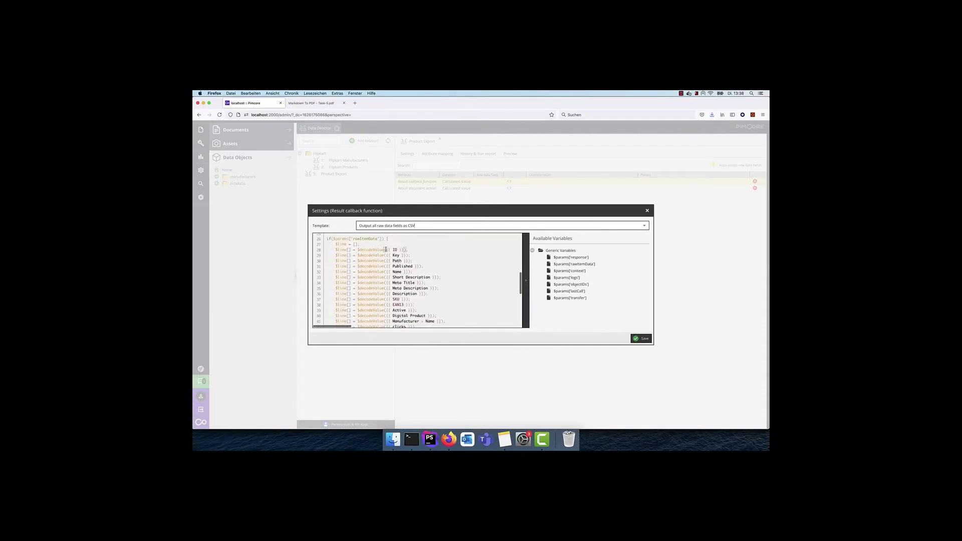
{"action": "left_click", "coordinate": [395, 250]}
{"action": "left_click", "coordinate": [384, 249]}
{"action": "left_click", "coordinate": [637, 339]}
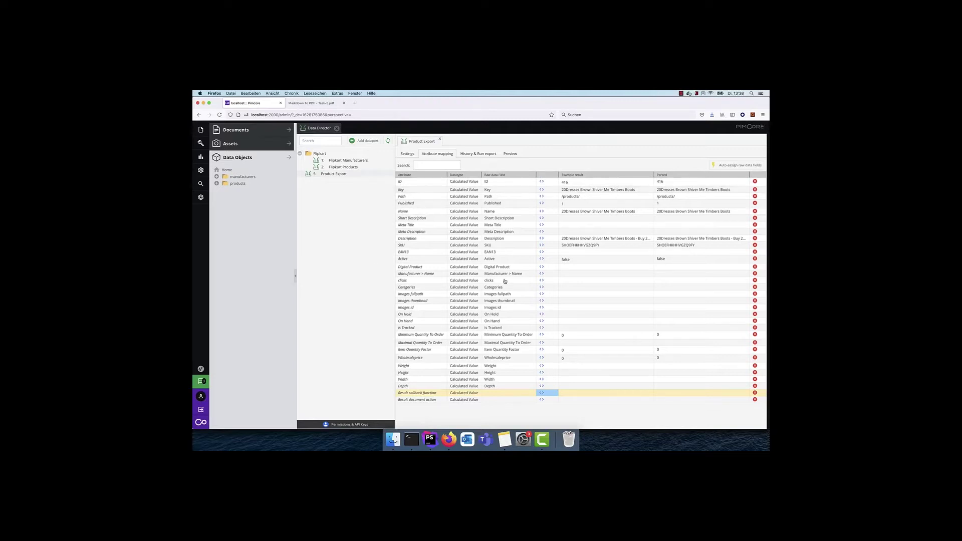
Give the SKU attribute a callback function that returns "abc-".$params["value"]; and save it.
{"action": "left_click", "coordinate": [408, 153]}
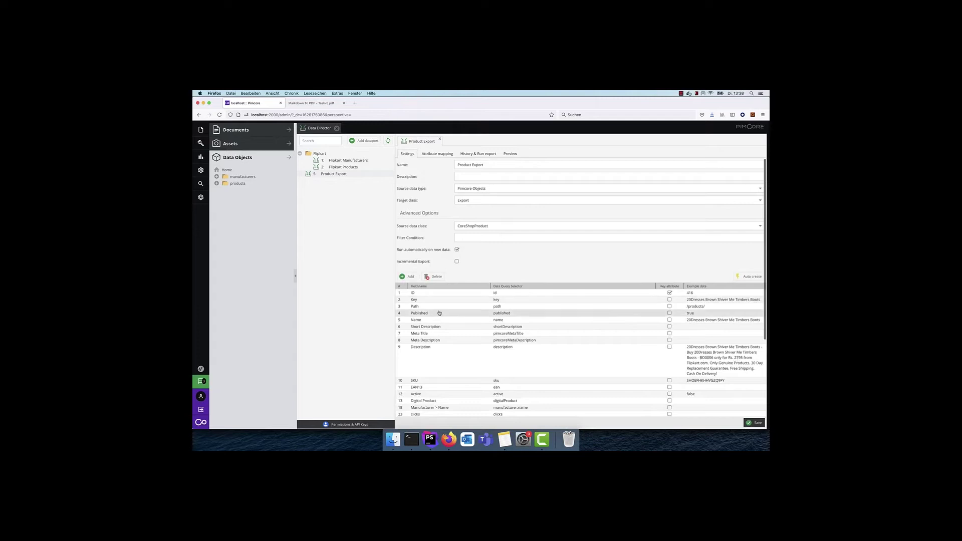
{"action": "left_click", "coordinate": [436, 154]}
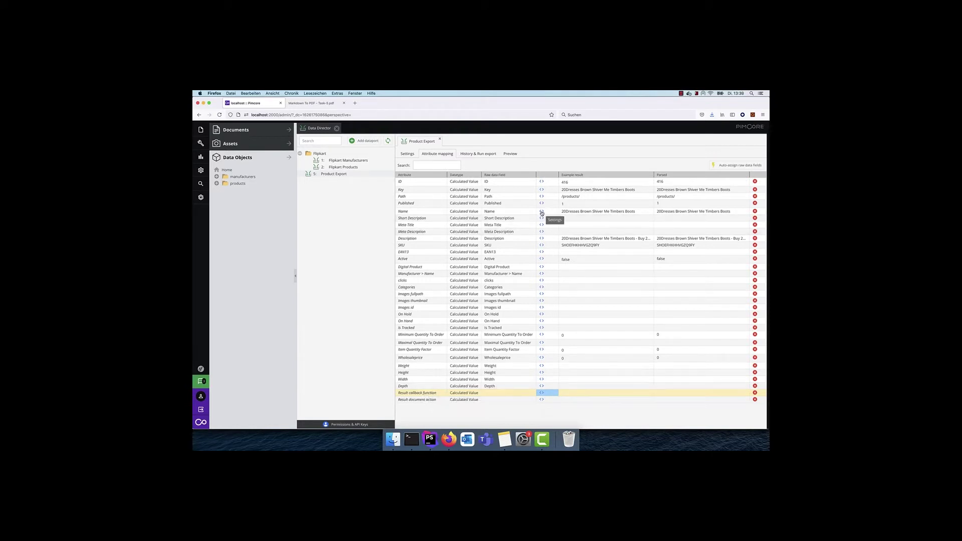
{"action": "left_click", "coordinate": [541, 245]}
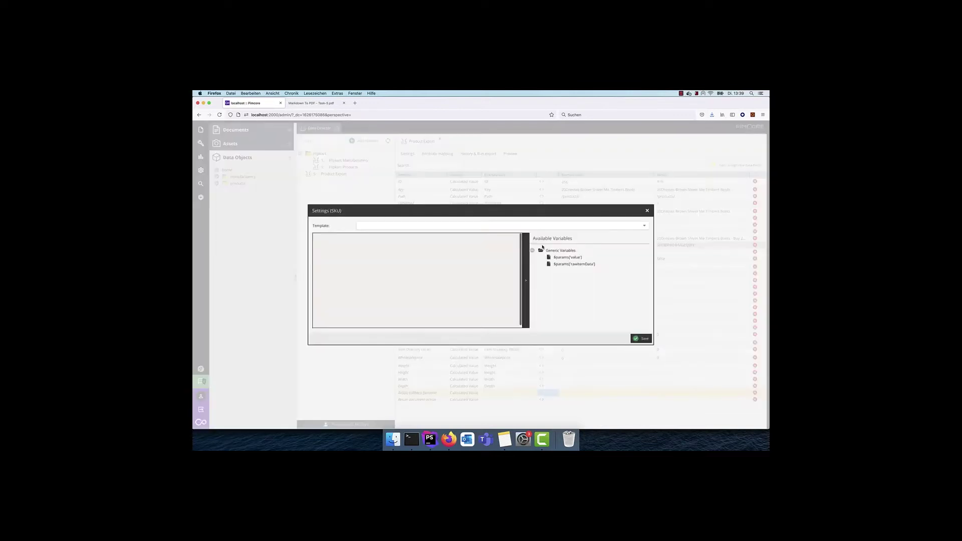
{"action": "left_click", "coordinate": [408, 267]}
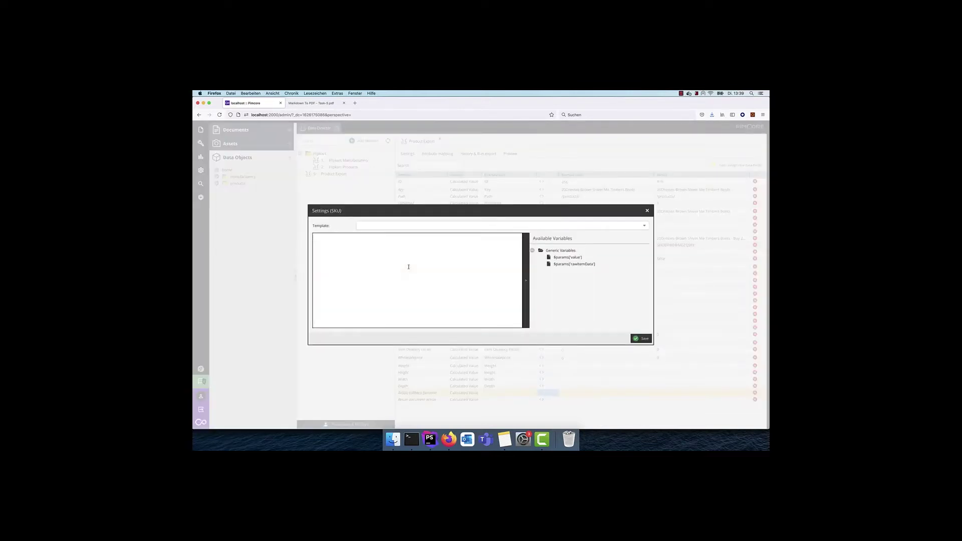
{"action": "type", "text": "return"}
{"action": "type", "text": "'abc'.$params;"}
{"action": "type", "text": "'value'];"}
{"action": "left_click", "coordinate": [641, 338]}
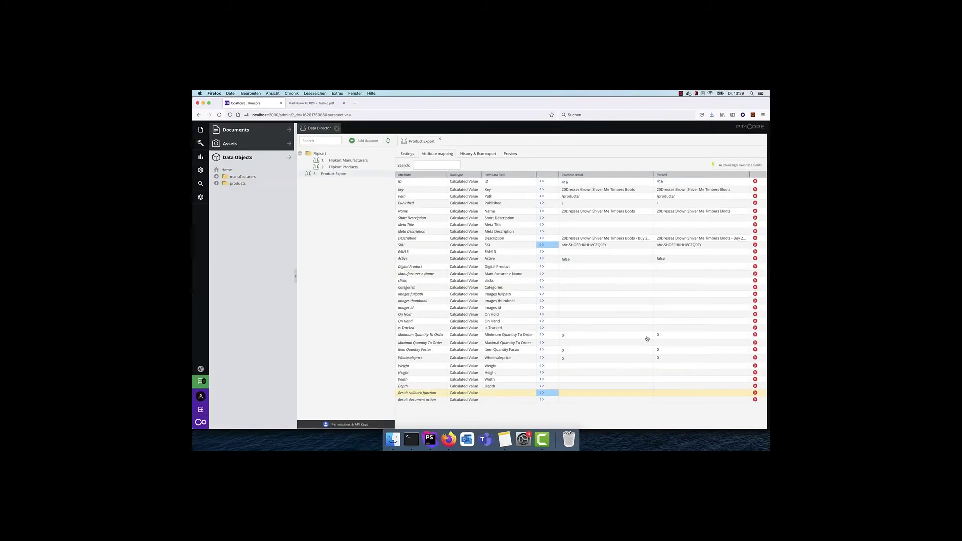
Examine the SKU line in the result callback function and compare the raw data fields with the attribute mapping.
{"action": "left_click", "coordinate": [541, 393]}
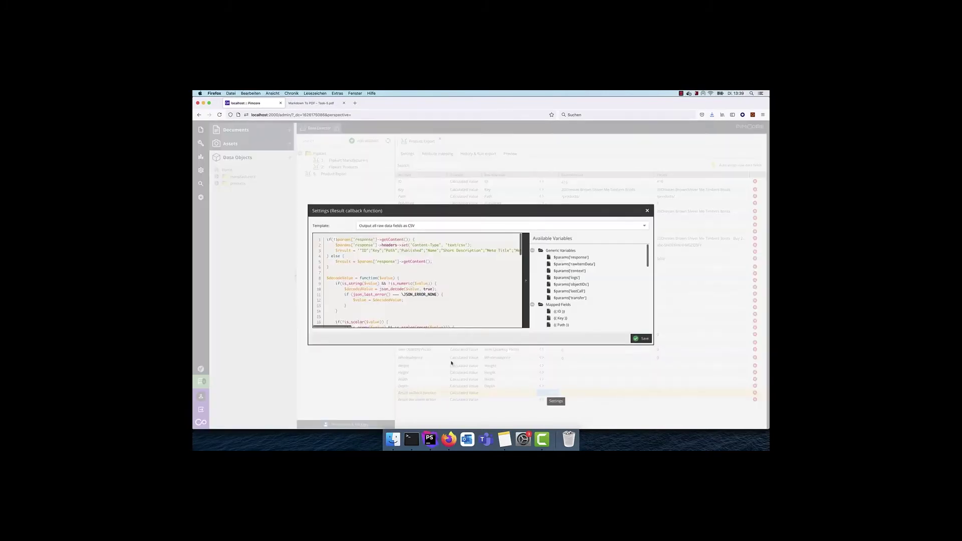
{"action": "scroll", "coordinate": [398, 302], "scroll_direction": "down", "scroll_amount": 5}
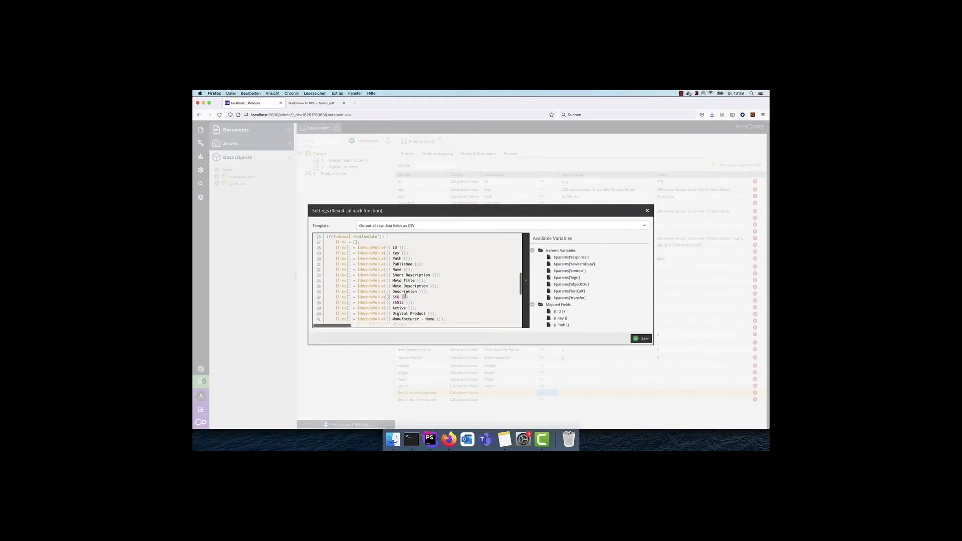
{"action": "left_click", "coordinate": [647, 211]}
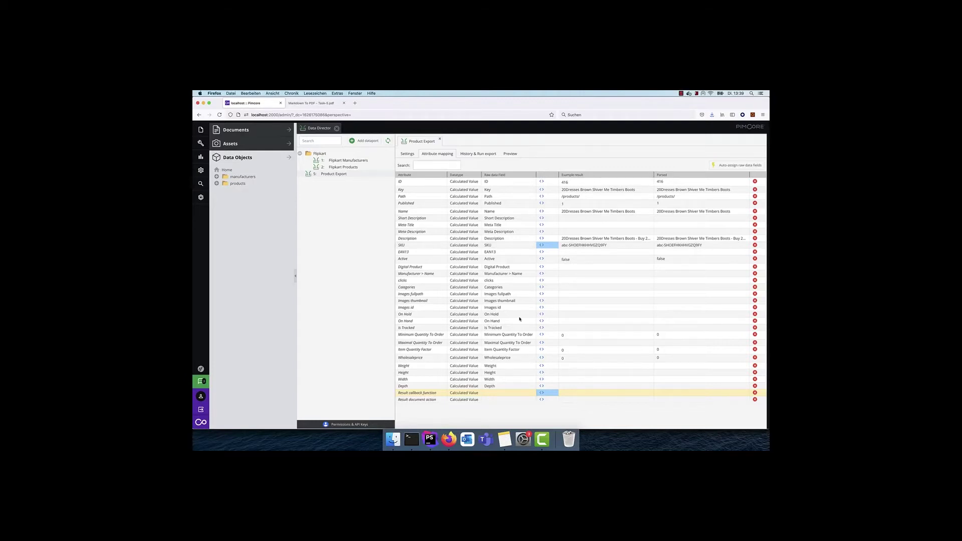
{"action": "left_click", "coordinate": [408, 154]}
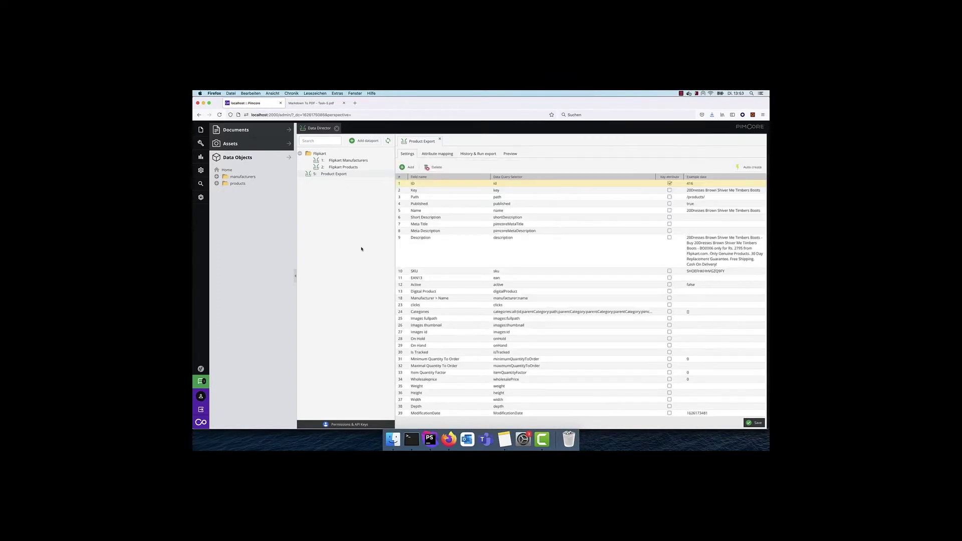
{"action": "left_click", "coordinate": [437, 154]}
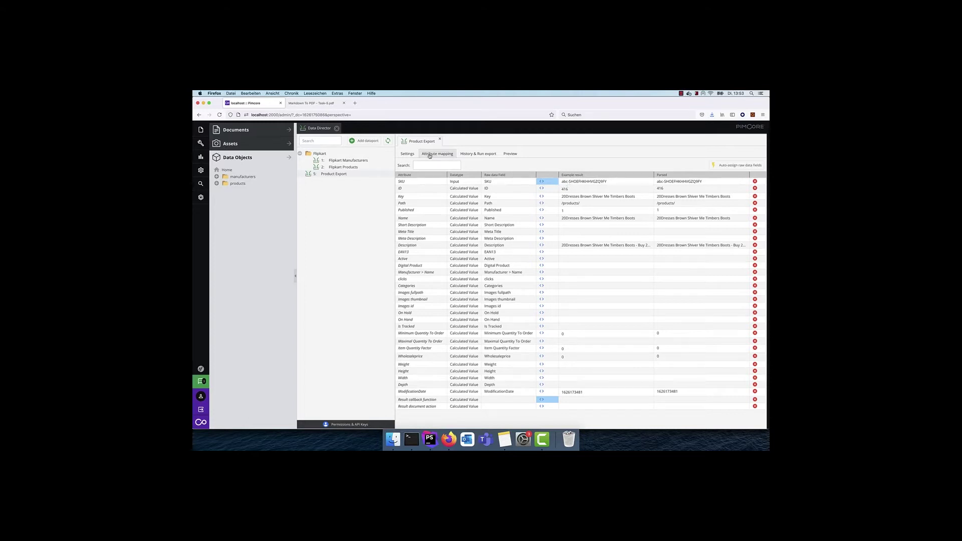
{"action": "left_click", "coordinate": [408, 154]}
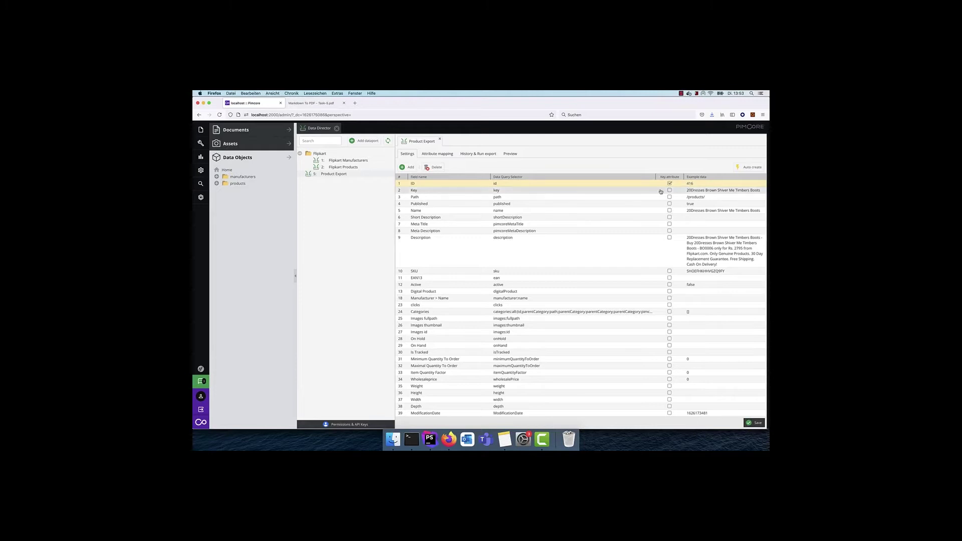
Remove the ID line from the result callback function's code in the attribute mapping and save it.
{"action": "left_click", "coordinate": [434, 154]}
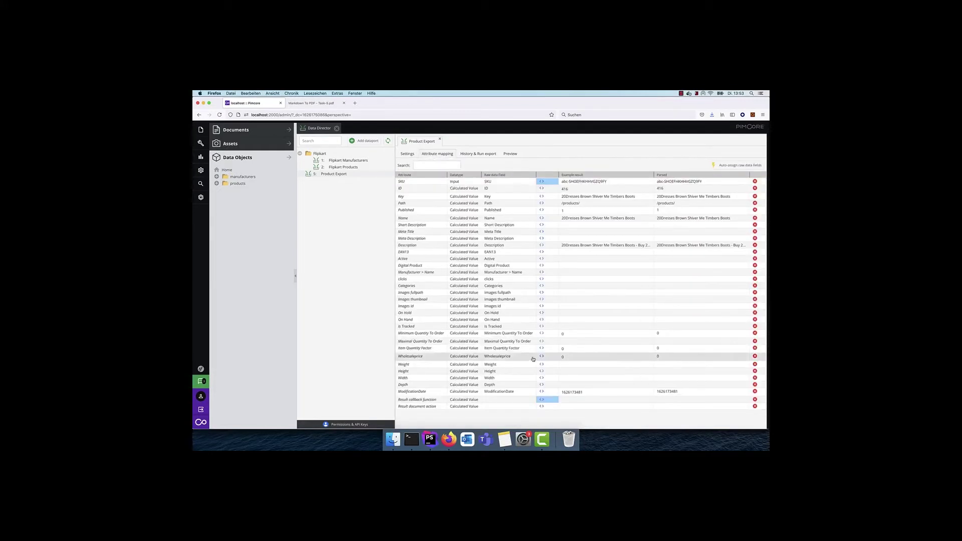
{"action": "left_click", "coordinate": [541, 400]}
{"action": "scroll", "coordinate": [383, 249], "scroll_direction": "down", "scroll_amount": 5}
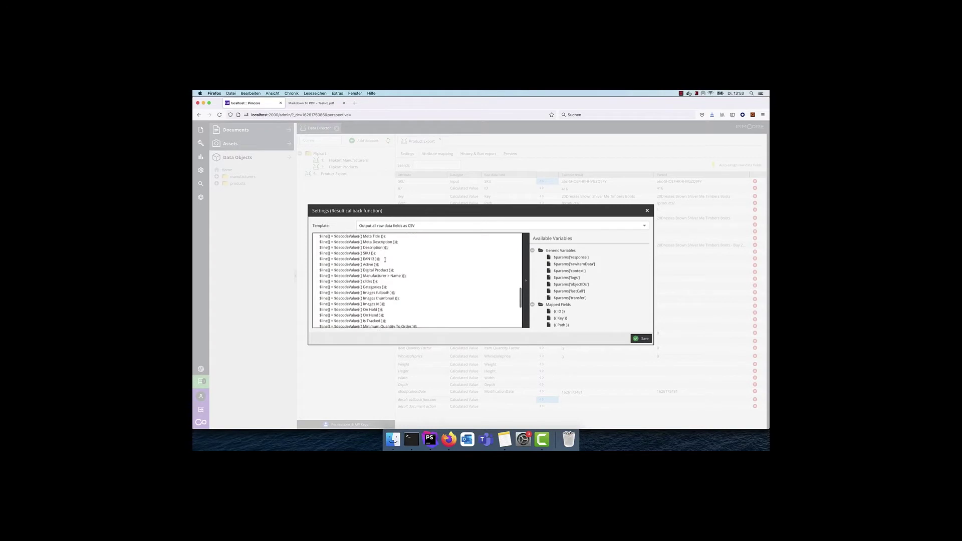
{"action": "triple_click", "coordinate": [388, 263]}
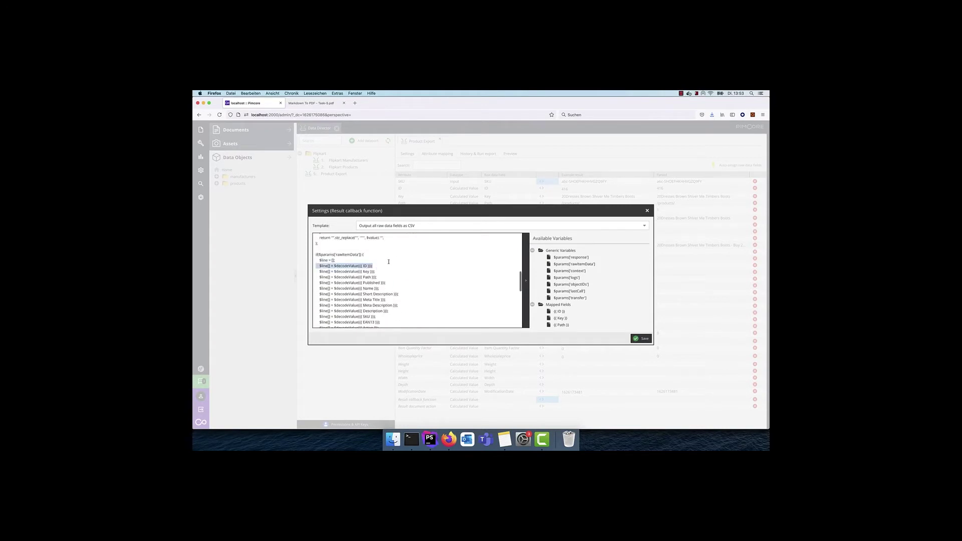
{"action": "left_click", "coordinate": [388, 291]}
{"action": "left_click", "coordinate": [641, 339]}
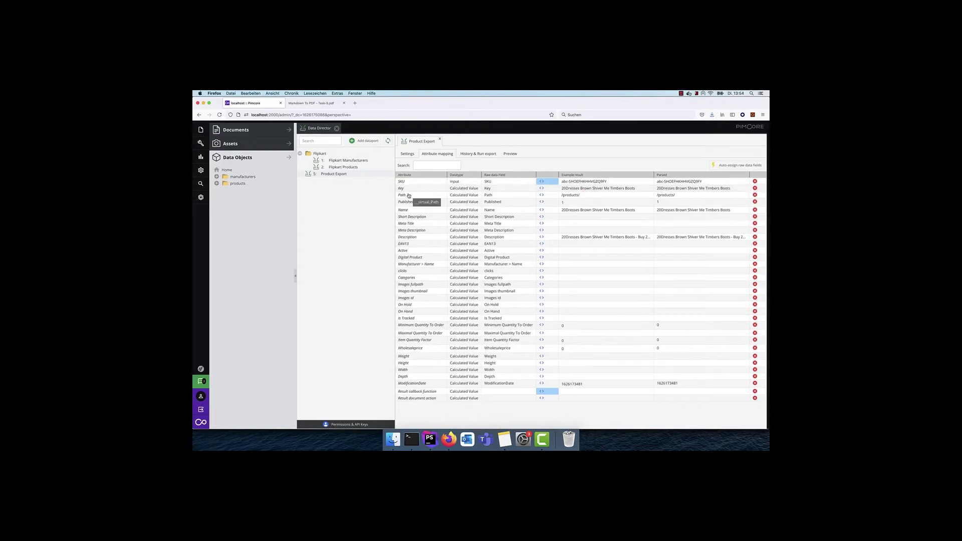
Open the SKU attribute's callback function and inspect the raw data field values in the $params['rawItemData'] variable.
{"action": "left_click", "coordinate": [541, 181]}
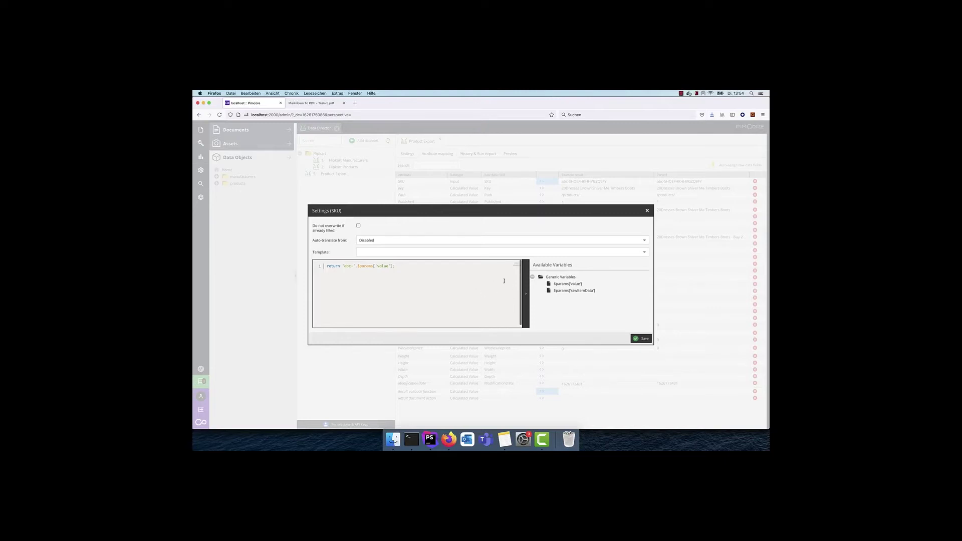
{"action": "mouse_move", "coordinate": [564, 295]}
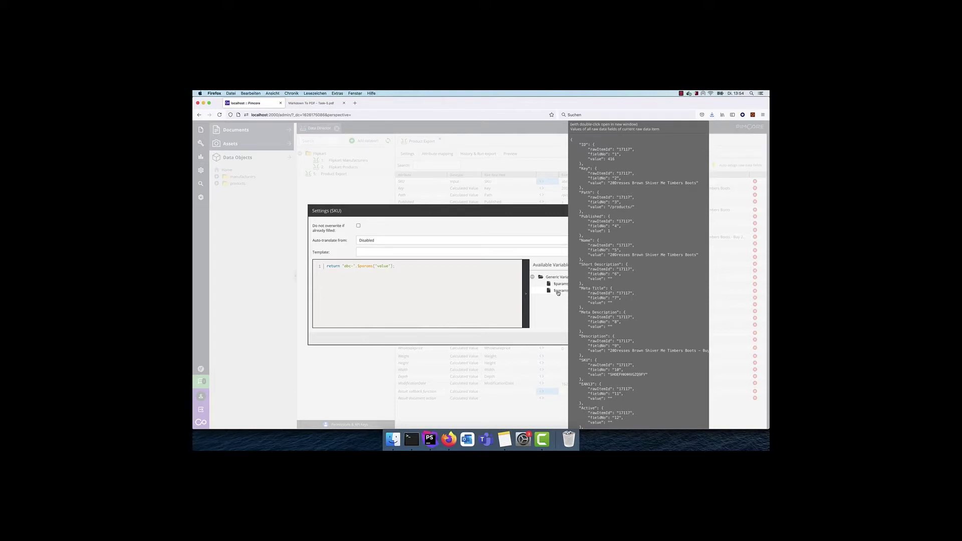
{"action": "double_click", "coordinate": [558, 293]}
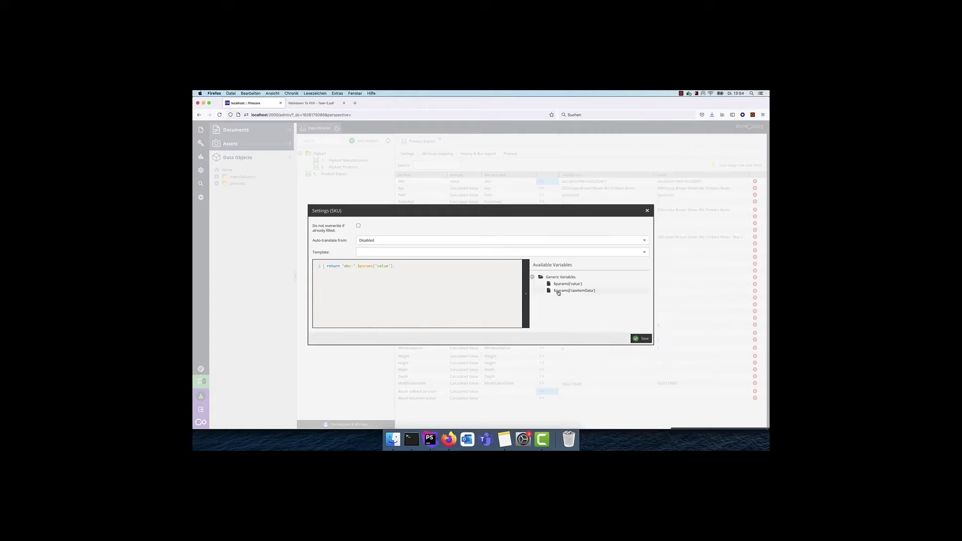
{"action": "double_click", "coordinate": [355, 253]}
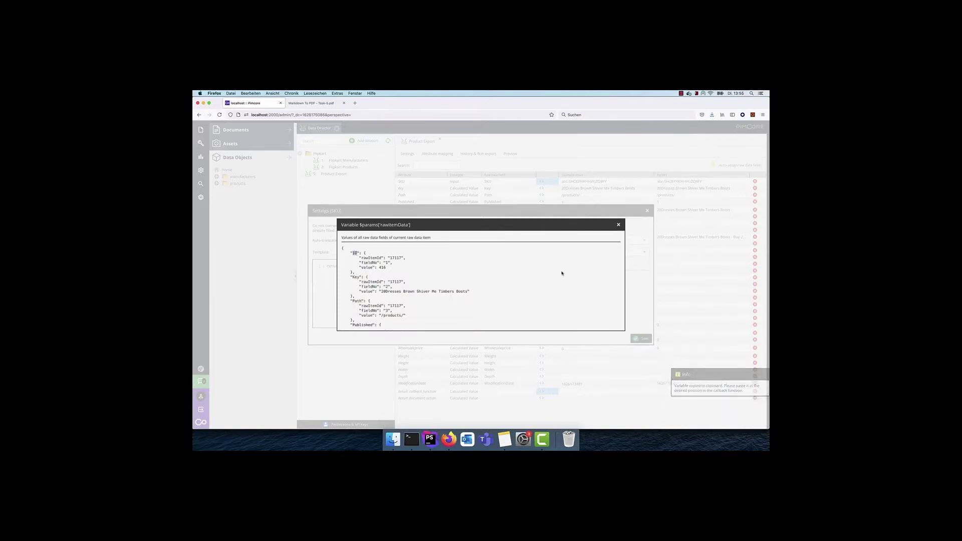
{"action": "left_click", "coordinate": [619, 225]}
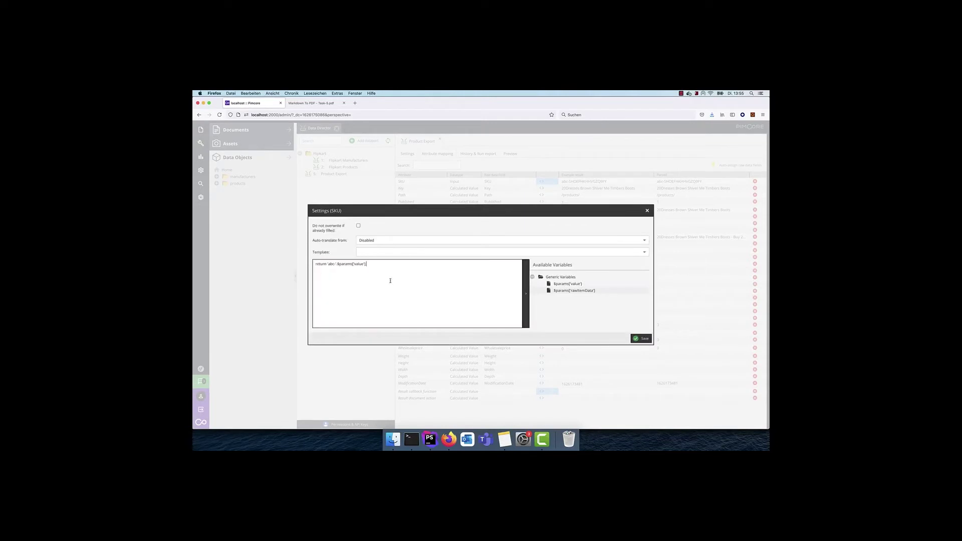
Insert an if condition above the SKU callback's return line comparing substr($params['rawItemData']['ID']['value'], 0, 1) with a leading character.
{"action": "left_click", "coordinate": [314, 264]}
{"action": "key", "text": "Return"}
{"action": "type", "text": "if(substr($params['raw"}
{"action": "left_click", "coordinate": [574, 291]}
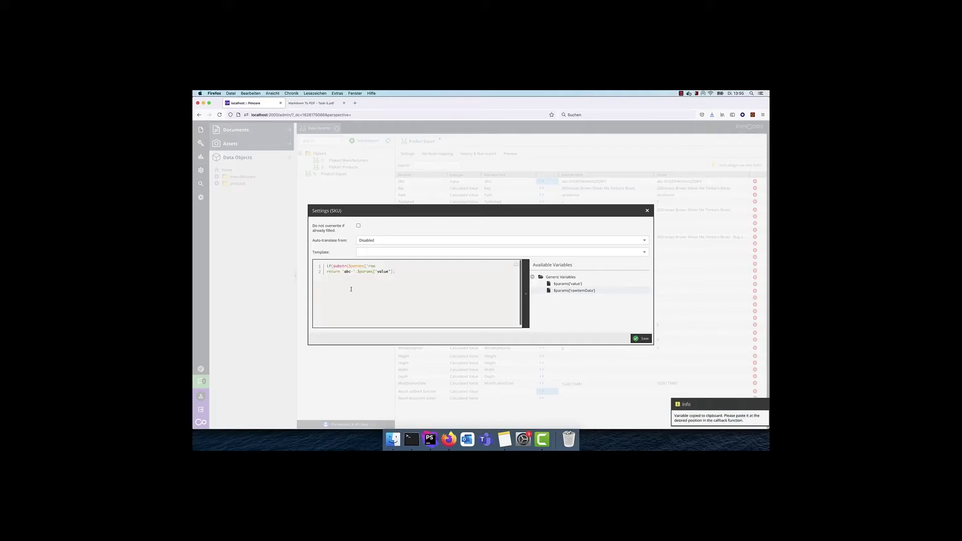
{"action": "key", "text": "super+v"}
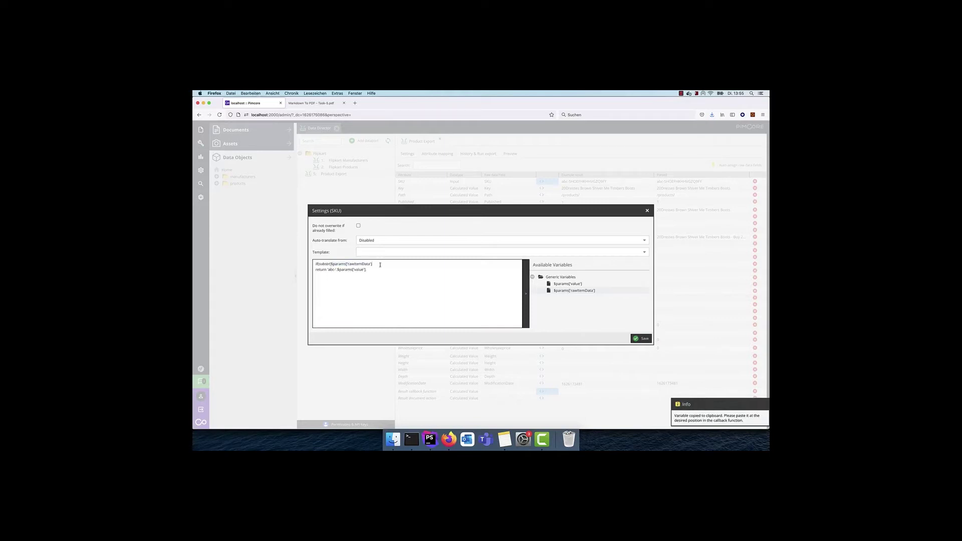
{"action": "type", "text": "['ID']['value'], 0, 1) =="}
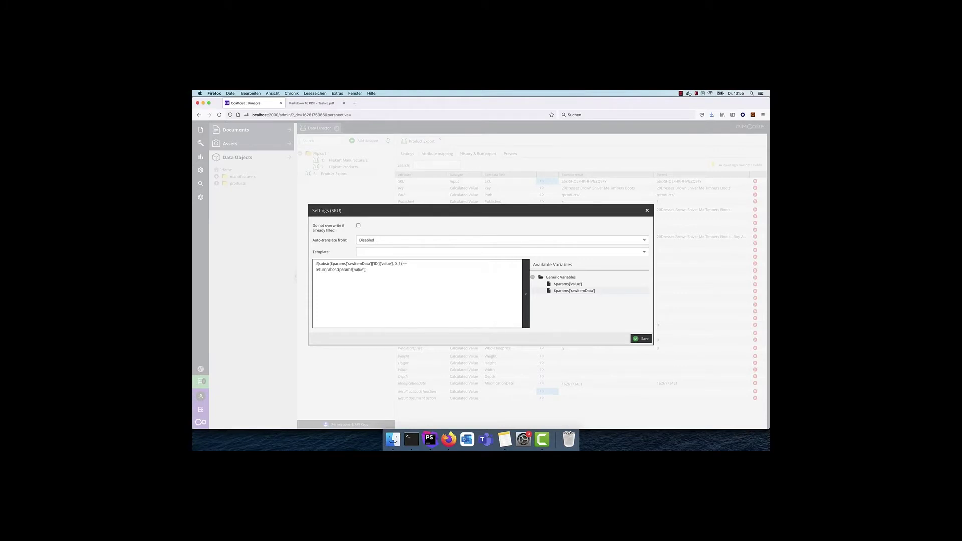
{"action": "type", "text": "'d"}
Add a fallback line returning $params['value'] without the prefix to the SKU callback function and save it.
{"action": "key", "text": "Down"}
{"action": "key", "text": "Down"}
{"action": "type", "text": "return"}
{"action": "left_click_drag", "start_coordinate": [340, 270], "coordinate": [371, 269]}
{"action": "key", "text": "super+c"}
{"action": "left_click", "coordinate": [348, 280]}
{"action": "key", "text": "super+v"}
{"action": "left_click", "coordinate": [641, 338]}
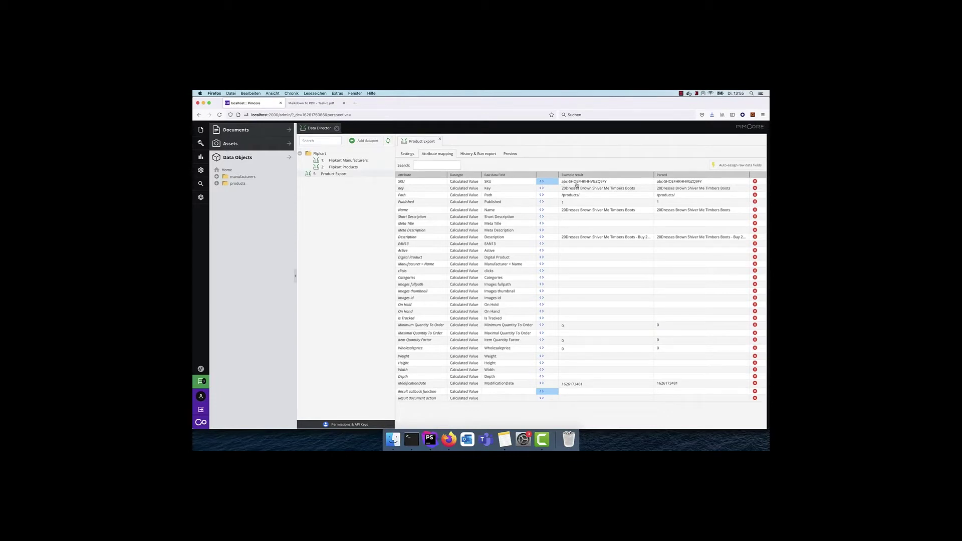
Check the product IDs in the Product Export raw data preview and return to the attribute mapping.
{"action": "left_click", "coordinate": [510, 153]}
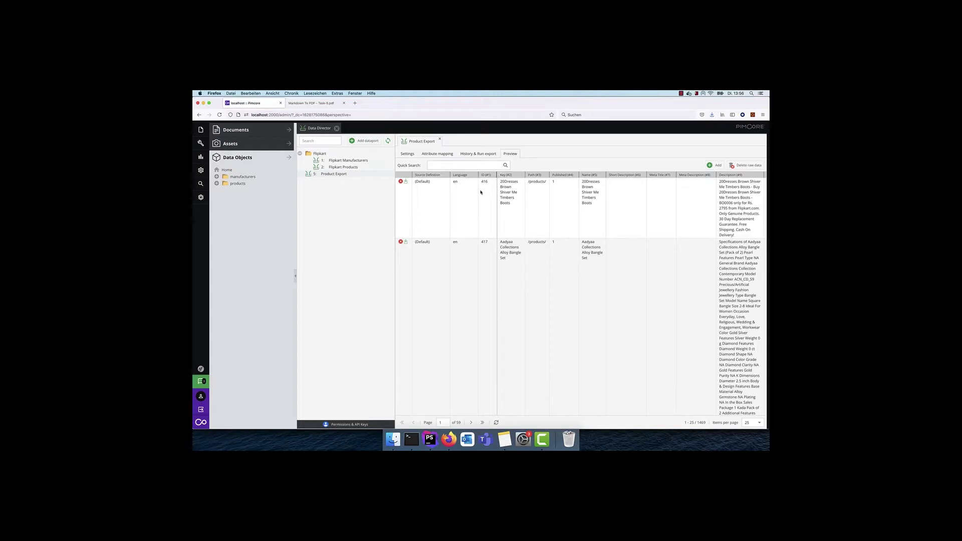
{"action": "left_click", "coordinate": [441, 155]}
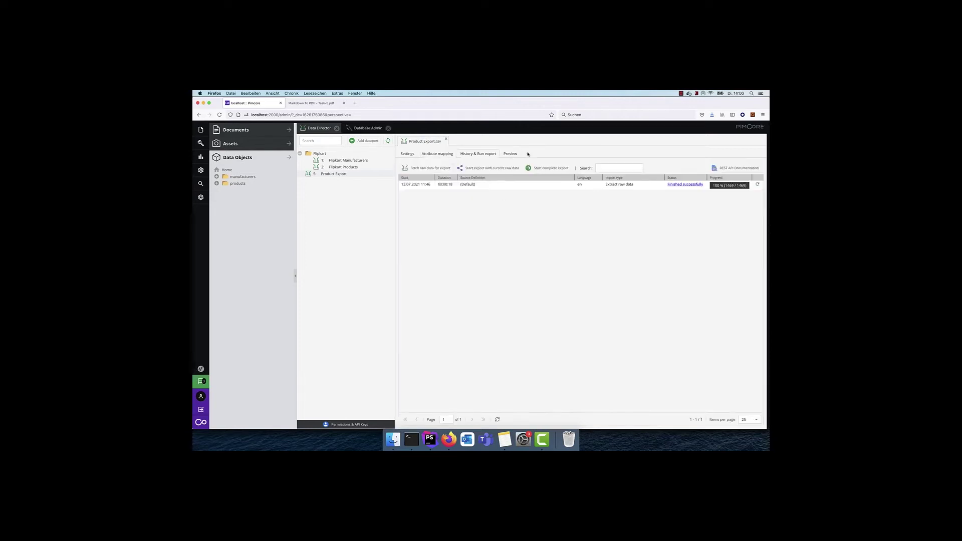
Run the complete product export and open the resulting Product+Export.csv in Numbers.
{"action": "left_click", "coordinate": [549, 168]}
{"action": "left_click", "coordinate": [509, 305]}
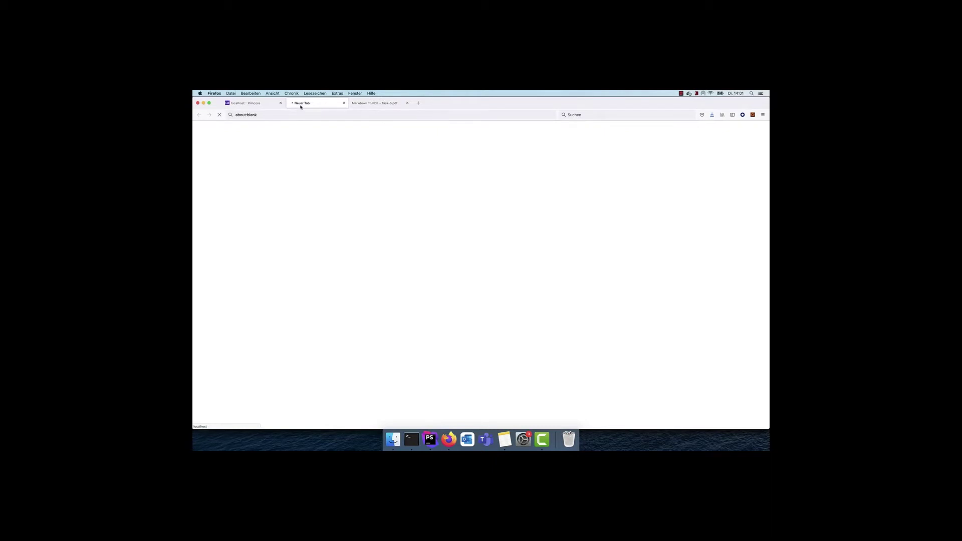
{"action": "left_click", "coordinate": [251, 103]}
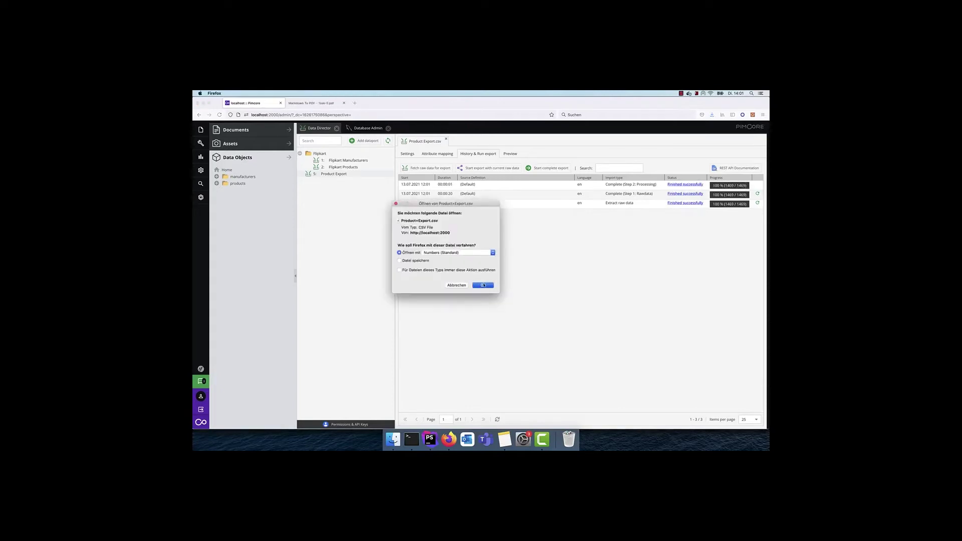
{"action": "left_click", "coordinate": [482, 285]}
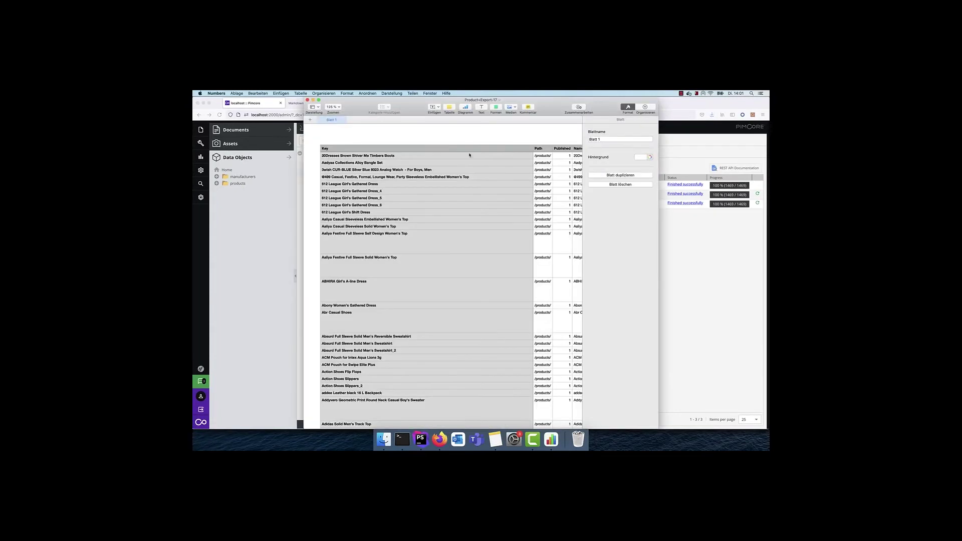
Enlarge the Numbers window and examine the exported columns, especially the SKU values of the first products.
{"action": "double_click", "coordinate": [534, 102]}
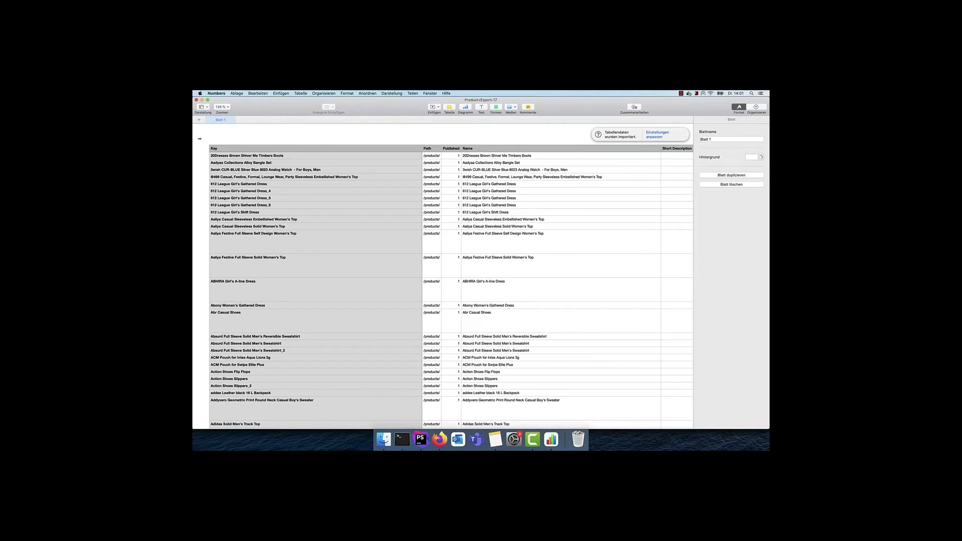
{"action": "scroll", "coordinate": [391, 129], "scroll_direction": "right", "scroll_amount": 15}
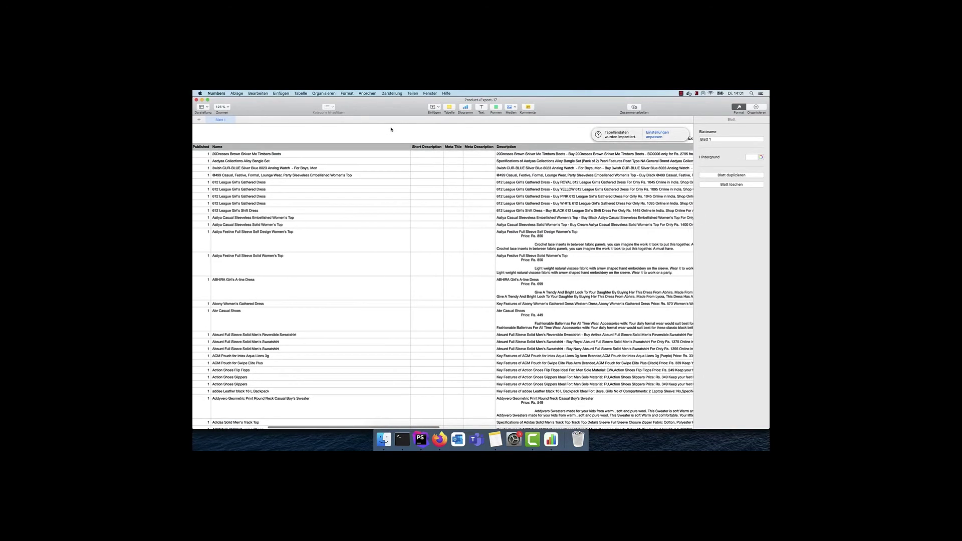
{"action": "scroll", "coordinate": [391, 129], "scroll_direction": "right", "scroll_amount": 10}
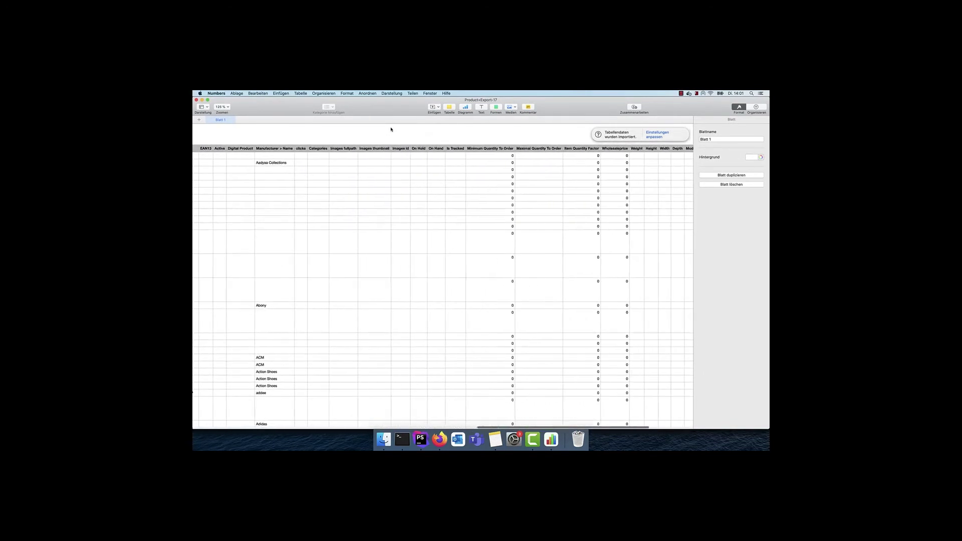
{"action": "scroll", "coordinate": [317, 179], "scroll_direction": "left", "scroll_amount": 15}
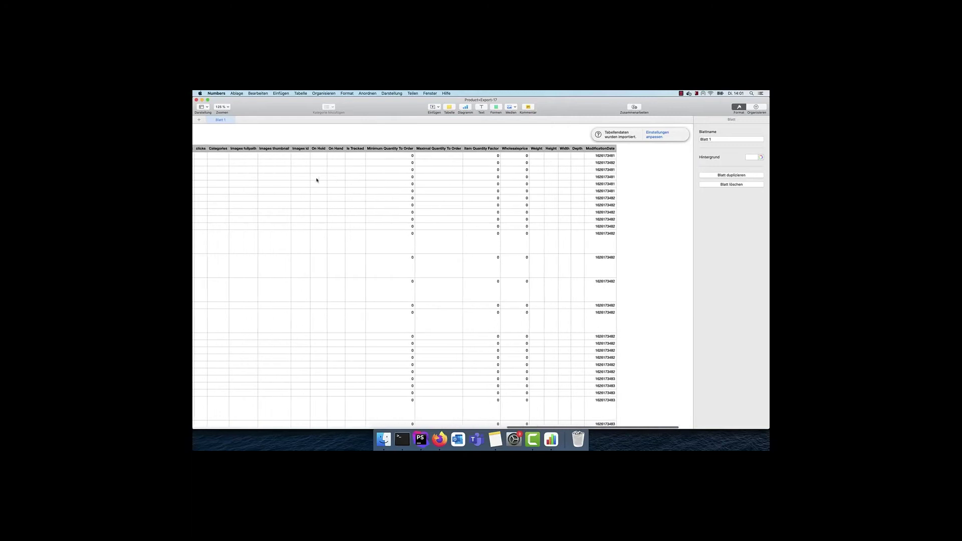
{"action": "scroll", "coordinate": [317, 179], "scroll_direction": "left", "scroll_amount": 3}
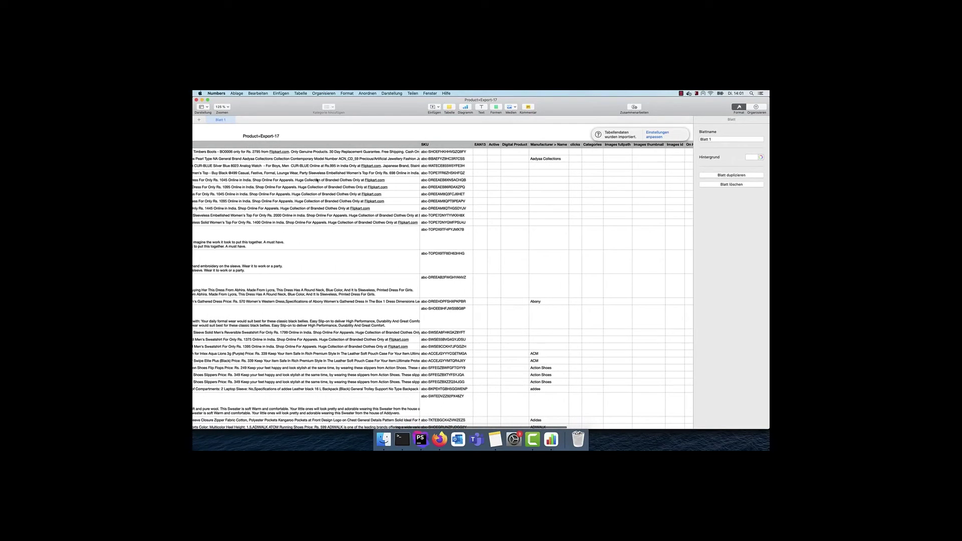
{"action": "left_click", "coordinate": [431, 153]}
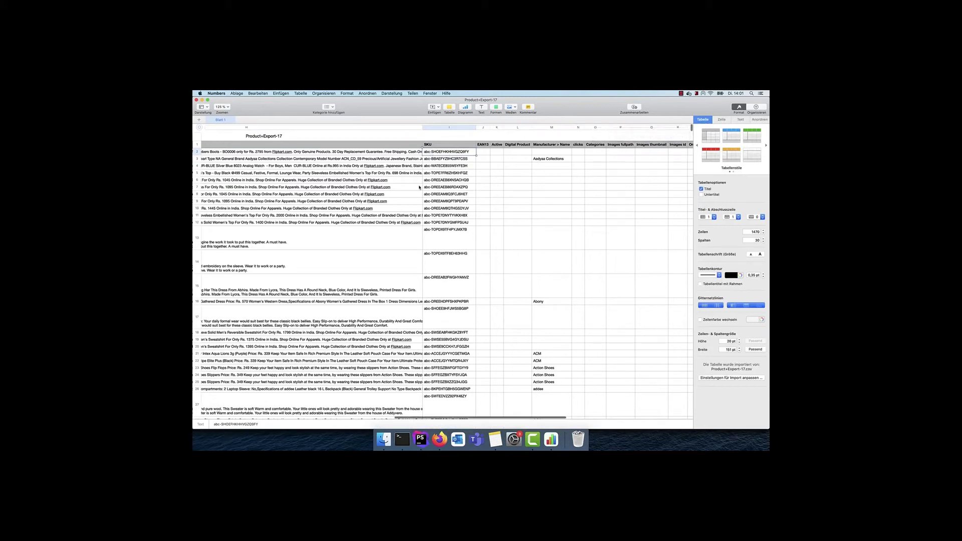
{"action": "scroll", "coordinate": [426, 173], "scroll_direction": "left", "scroll_amount": 15}
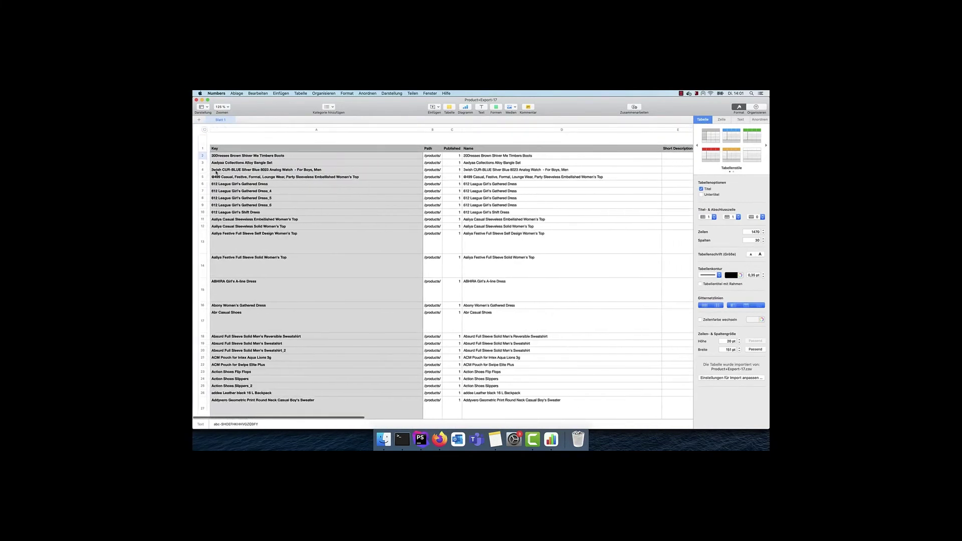
Compare the first and last products in the exported spreadsheet with their IDs in Pimcore's raw data preview.
{"action": "left_click", "coordinate": [440, 439]}
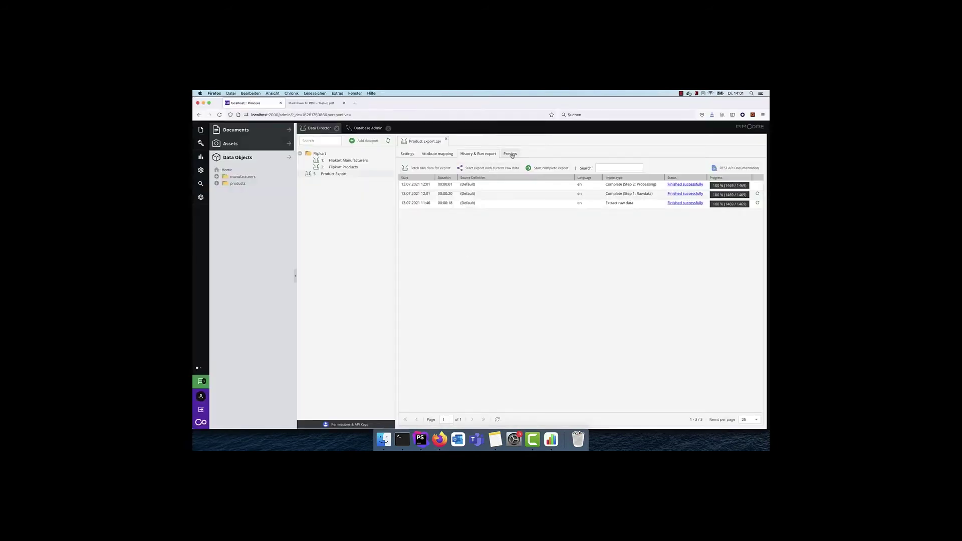
{"action": "left_click", "coordinate": [510, 155]}
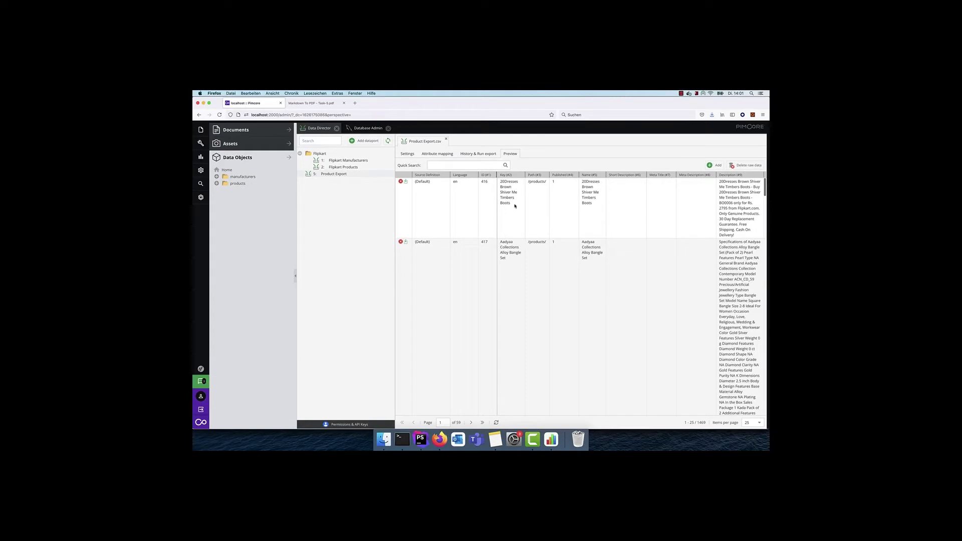
{"action": "left_click", "coordinate": [551, 439]}
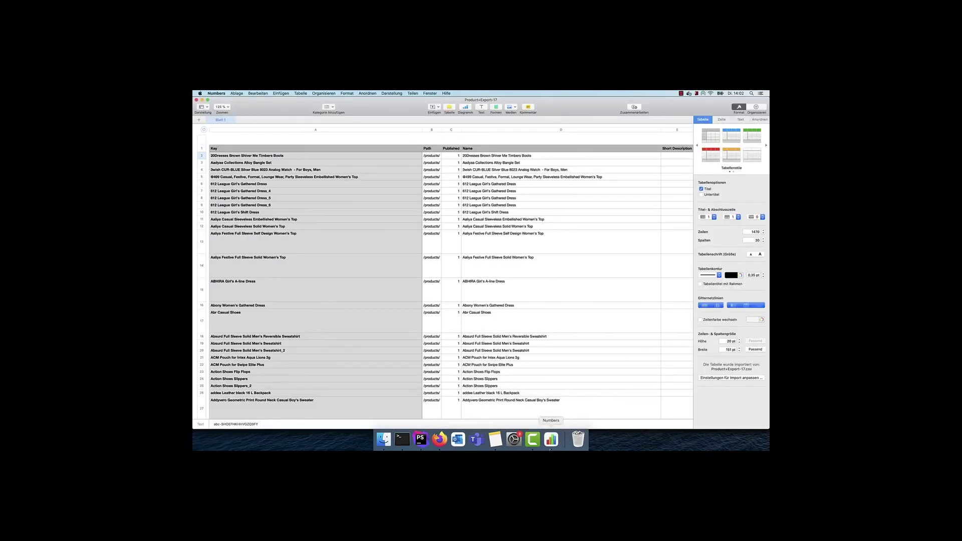
{"action": "left_click", "coordinate": [217, 163]}
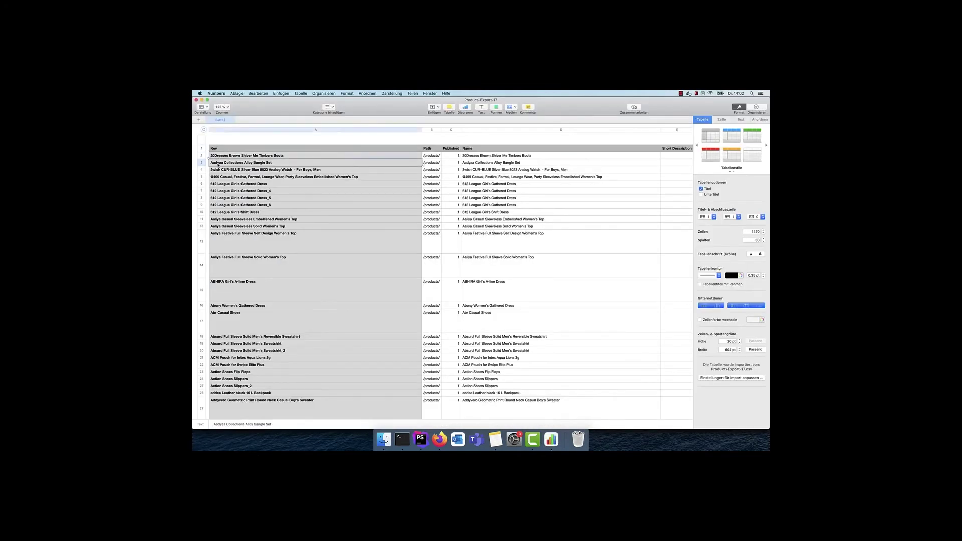
{"action": "scroll", "coordinate": [532, 207], "scroll_direction": "down", "scroll_amount": 3}
{"action": "left_click_drag", "start_coordinate": [692, 129], "coordinate": [687, 422]}
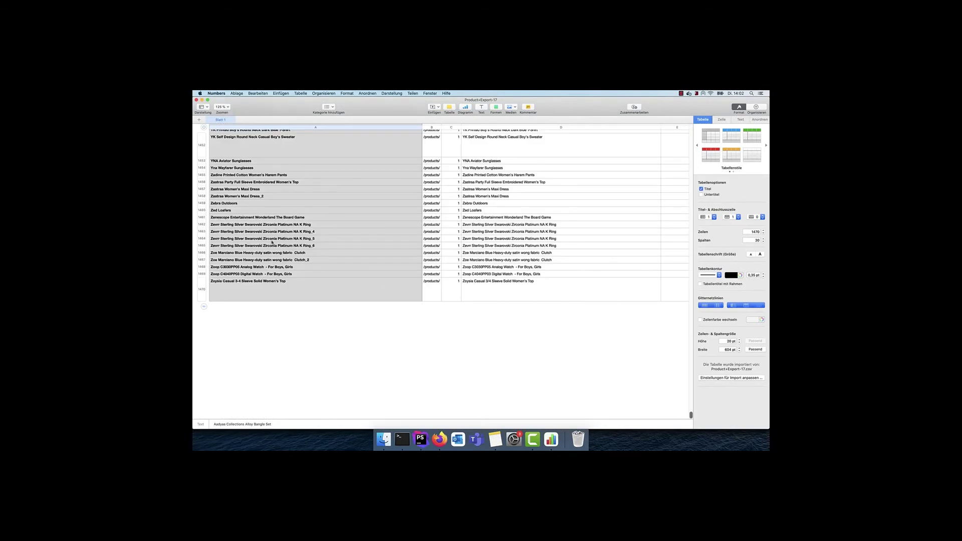
{"action": "key", "text": "super+Tab"}
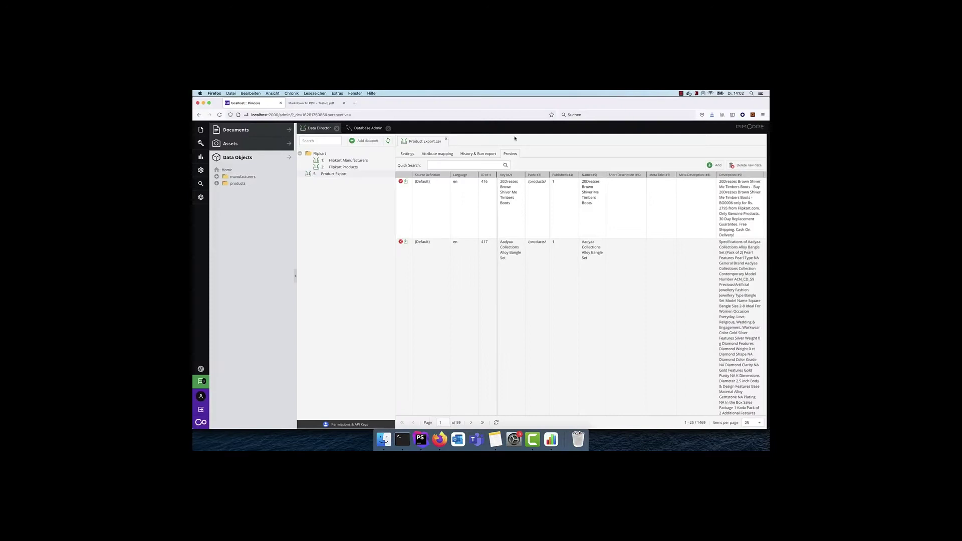
{"action": "left_click", "coordinate": [496, 422]}
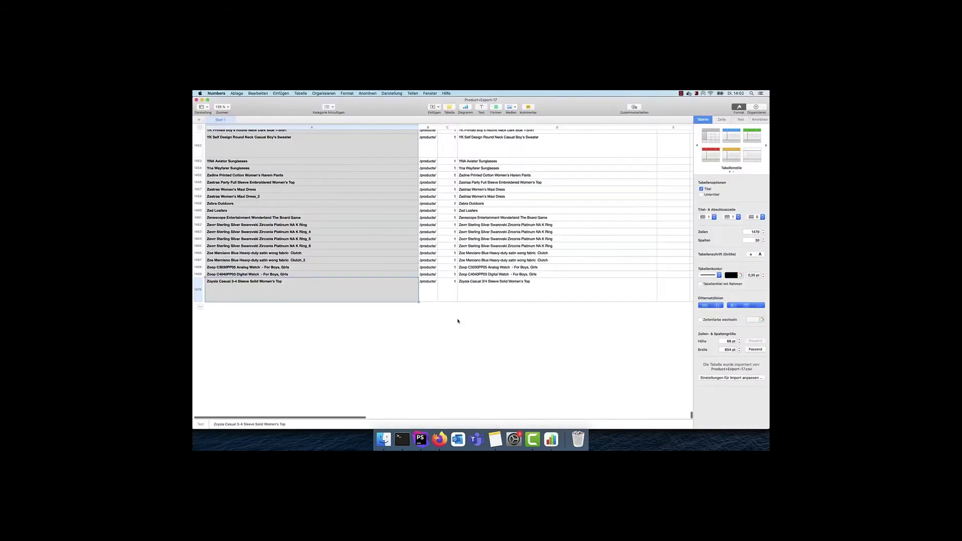
Compare the SKU prefixes at the end of the exported table in Numbers with those at its start.
{"action": "scroll", "coordinate": [457, 320], "scroll_direction": "right", "scroll_amount": 15}
{"action": "left_click", "coordinate": [507, 316]}
{"action": "scroll", "coordinate": [601, 351], "scroll_direction": "up", "scroll_amount": 3}
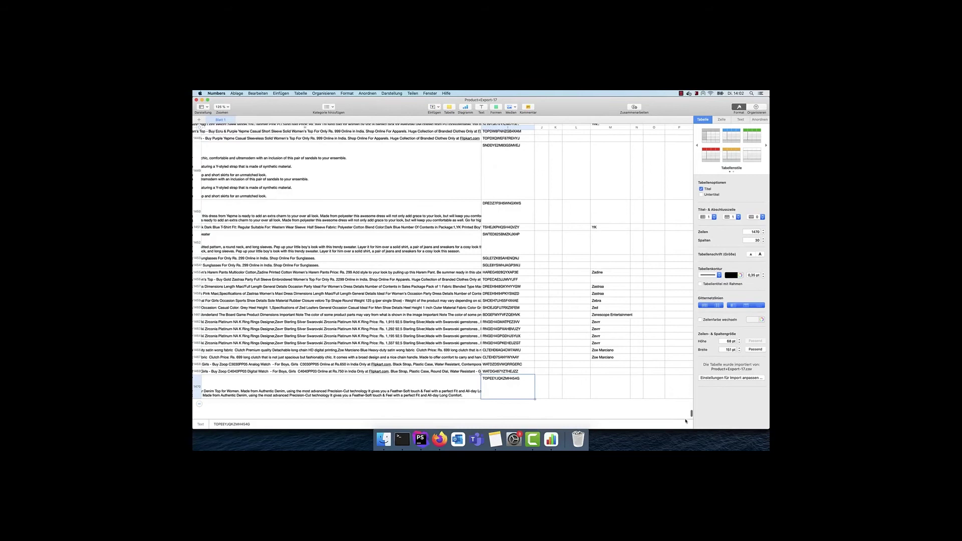
{"action": "left_click_drag", "start_coordinate": [690, 413], "coordinate": [683, 123]}
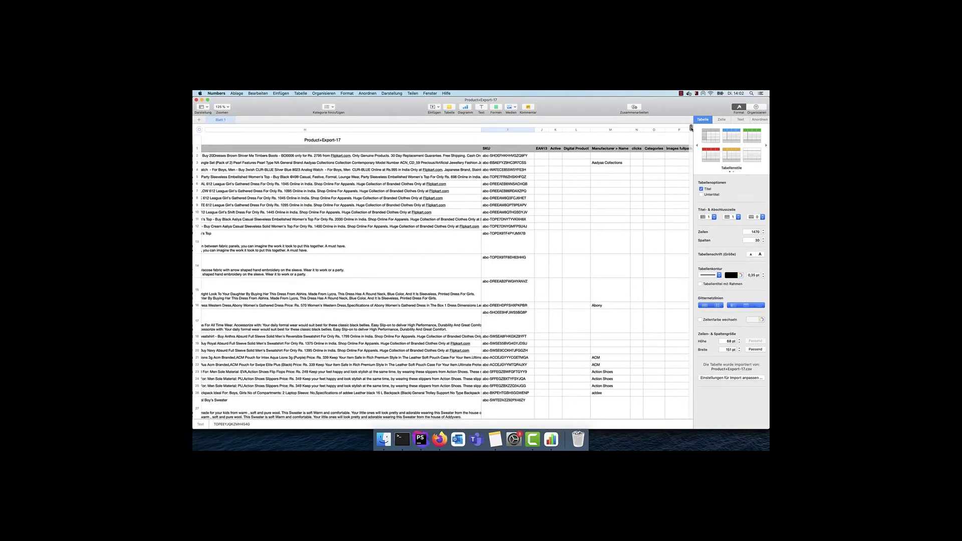
{"action": "left_click_drag", "start_coordinate": [691, 129], "coordinate": [692, 440]}
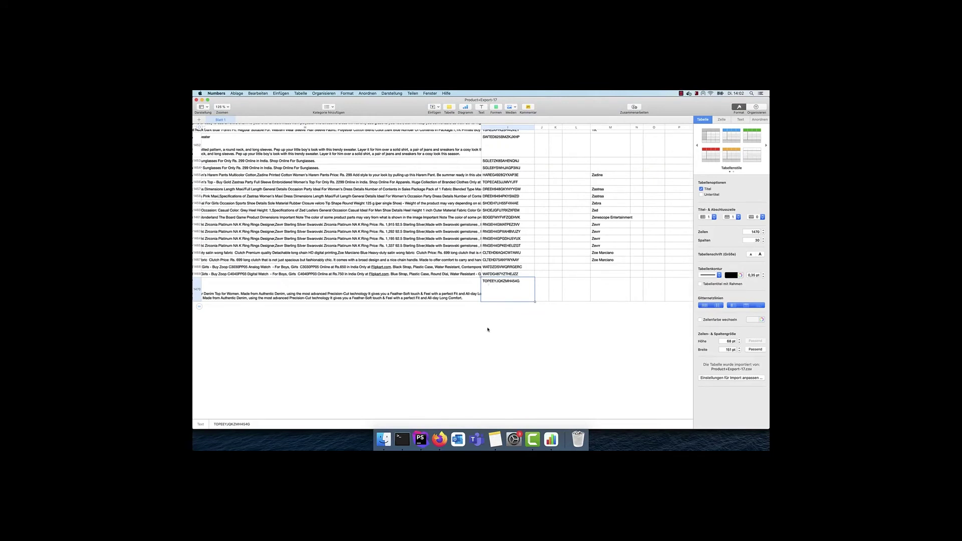
Compare the last products' keys with Pimcore's preview and return to the Product Export attribute mapping.
{"action": "scroll", "coordinate": [487, 329], "scroll_direction": "left", "scroll_amount": 15}
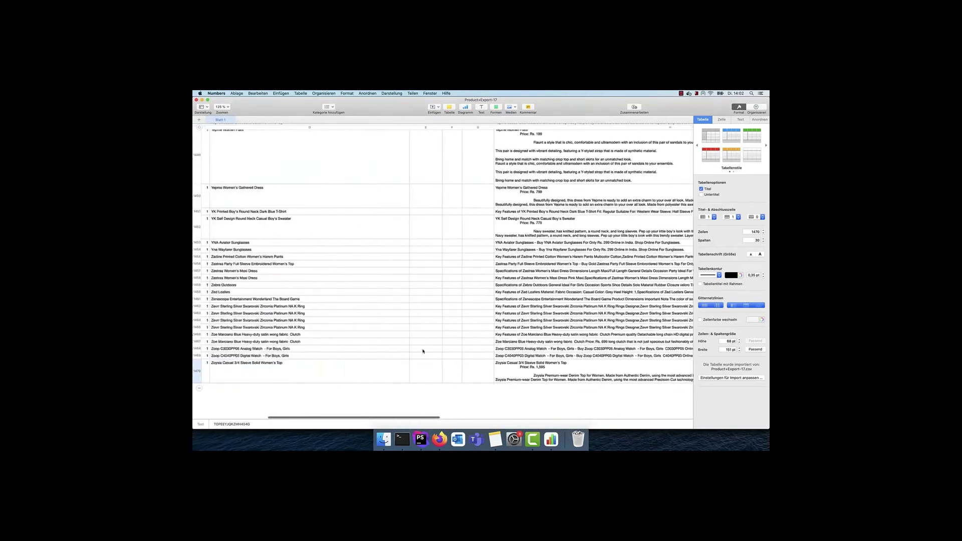
{"action": "scroll", "coordinate": [422, 351], "scroll_direction": "left", "scroll_amount": 5}
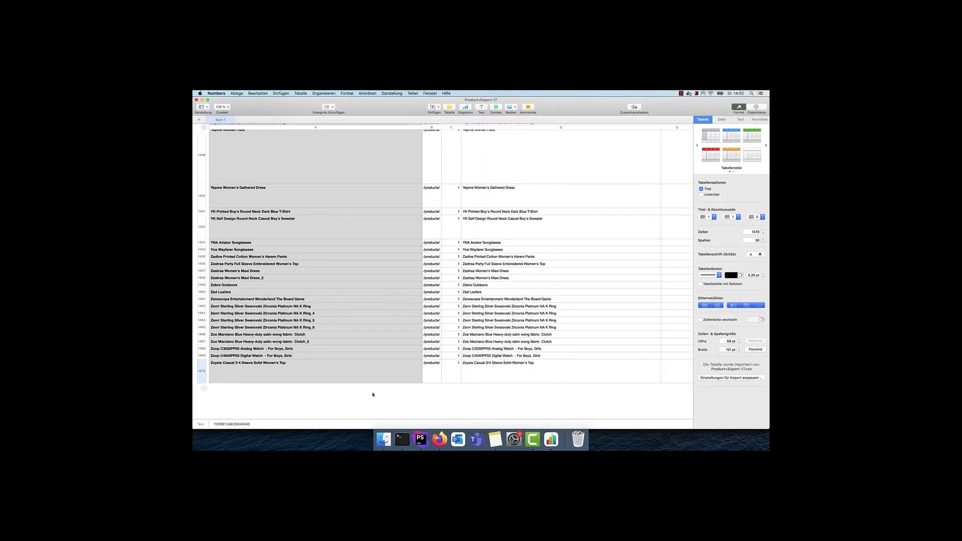
{"action": "left_click", "coordinate": [440, 439]}
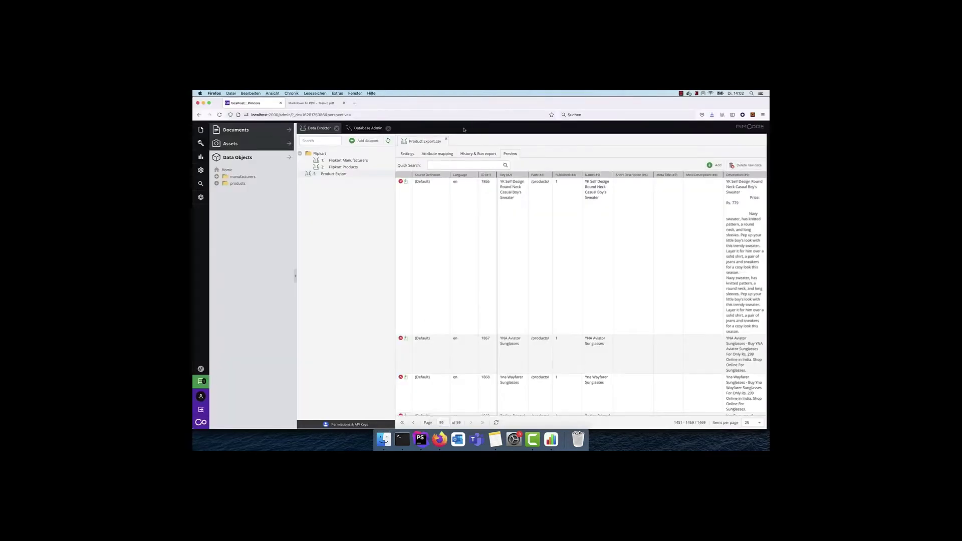
{"action": "left_click", "coordinate": [441, 155]}
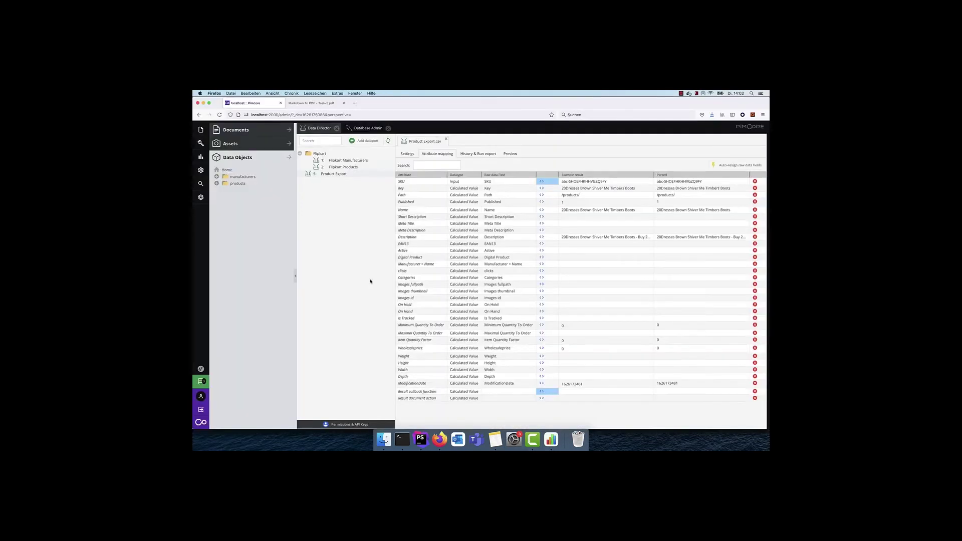
Open the products folder's object grid and filter its Name column by 612.
{"action": "left_click", "coordinate": [478, 154]}
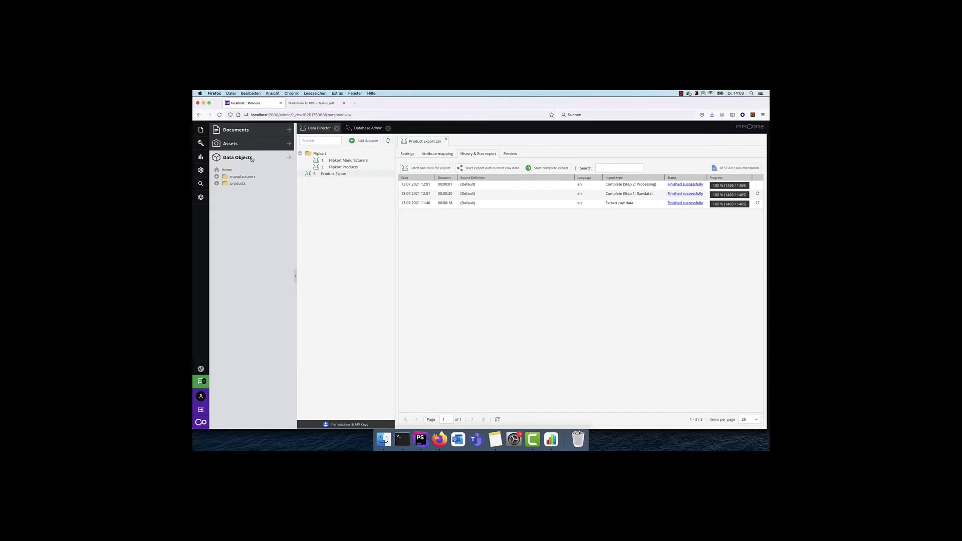
{"action": "left_click", "coordinate": [237, 183]}
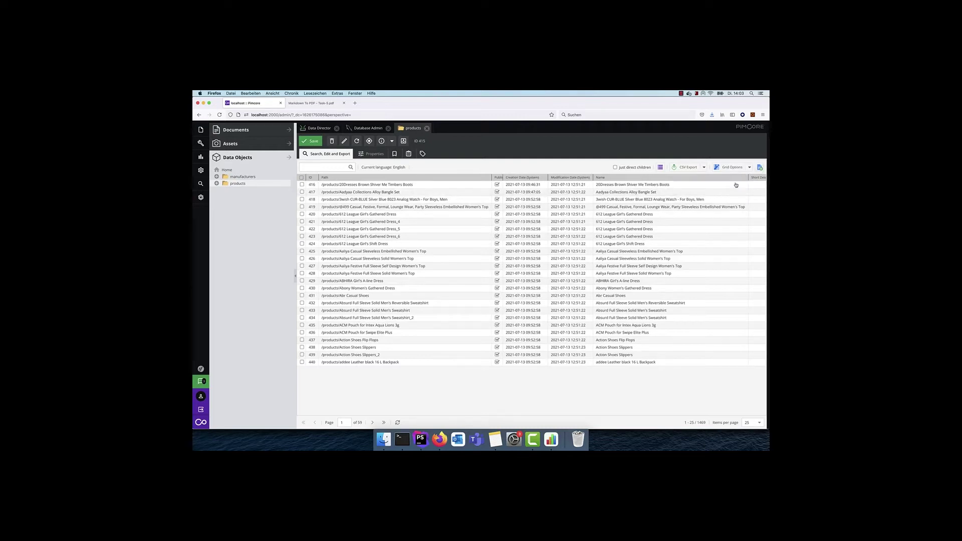
{"action": "scroll", "coordinate": [701, 203], "scroll_direction": "right", "scroll_amount": 3}
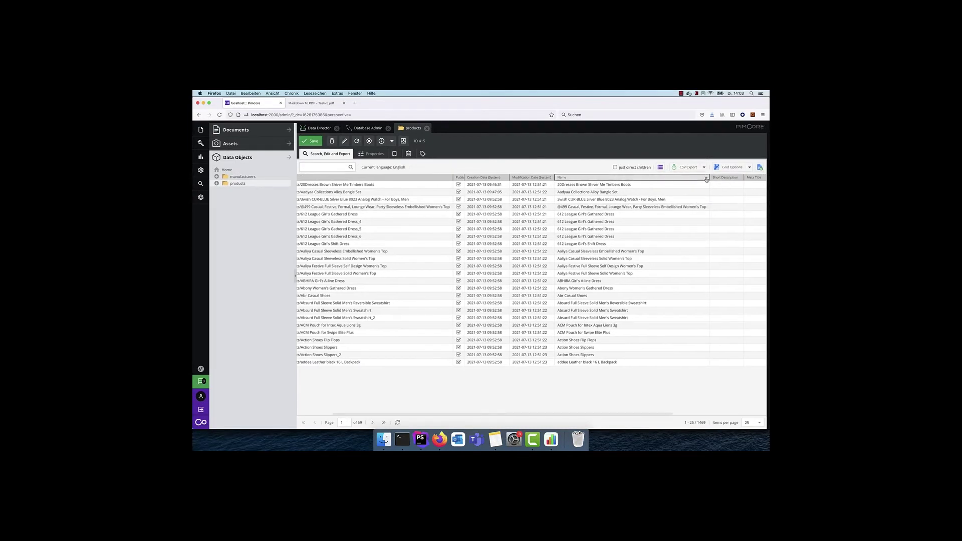
{"action": "left_click", "coordinate": [707, 178]}
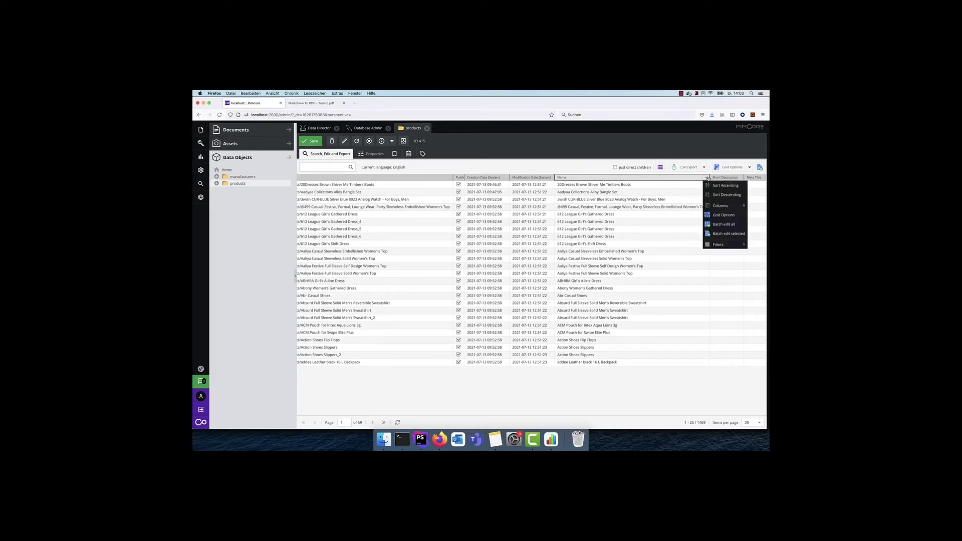
{"action": "mouse_move", "coordinate": [721, 245]}
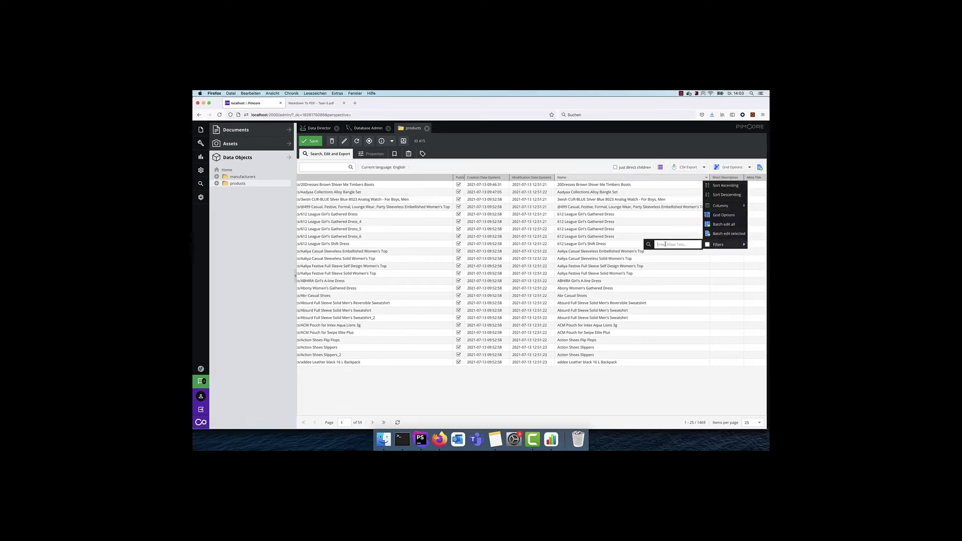
{"action": "type", "text": "612"}
{"action": "key", "text": "Return"}
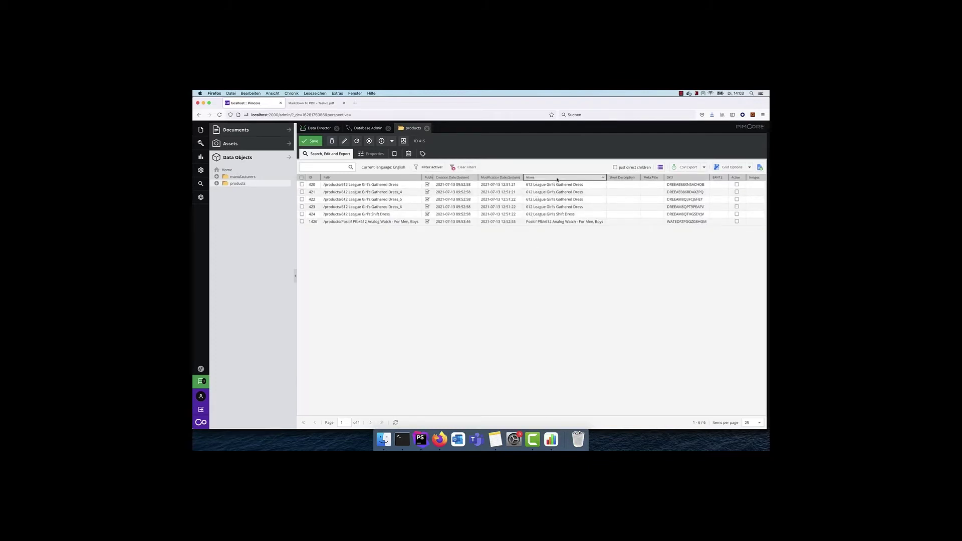
{"action": "left_click", "coordinate": [602, 177]}
{"action": "mouse_move", "coordinate": [617, 245]}
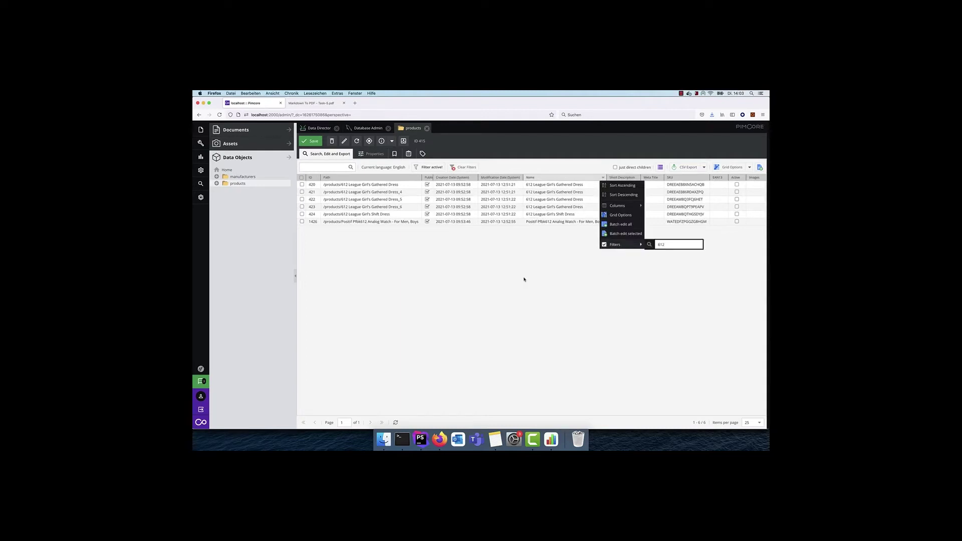
{"action": "left_click", "coordinate": [527, 262]}
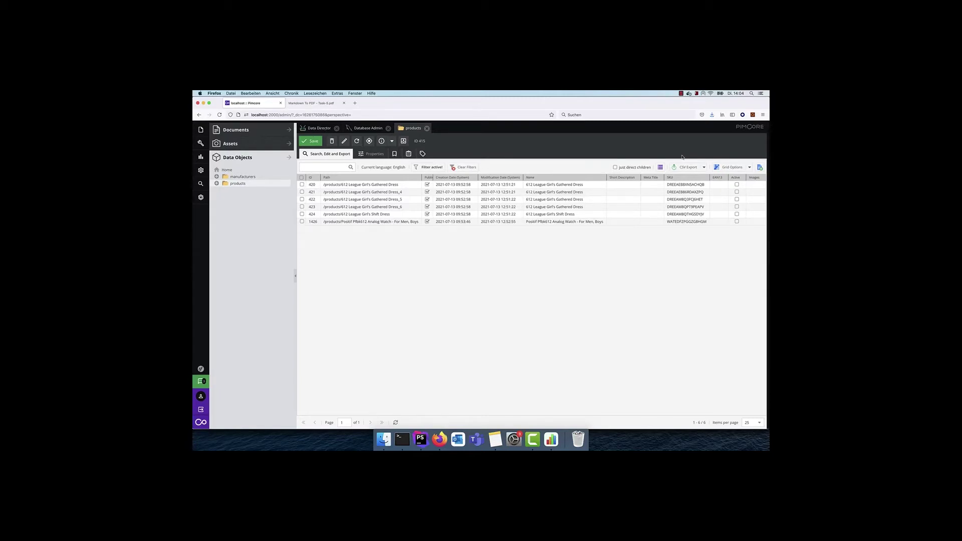
{"action": "left_click", "coordinate": [703, 168]}
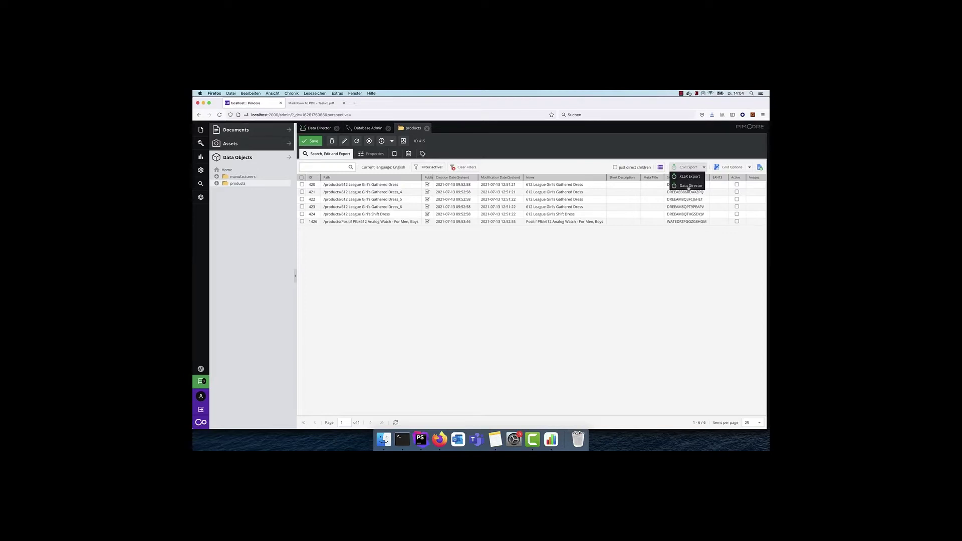
{"action": "left_click", "coordinate": [689, 186]}
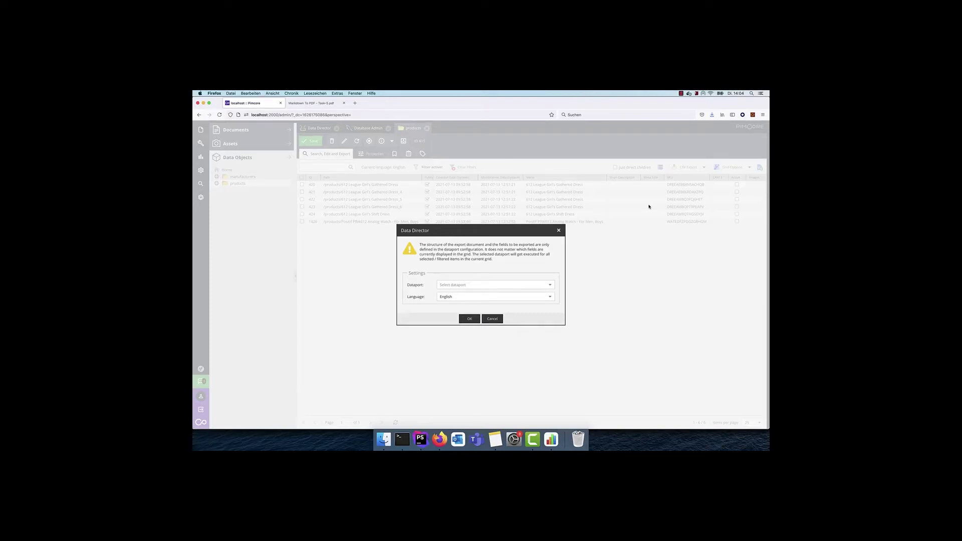
{"action": "left_click", "coordinate": [491, 320]}
Review the Product Export attribute mapping in Data Director and return to the products grid.
{"action": "left_click", "coordinate": [315, 129]}
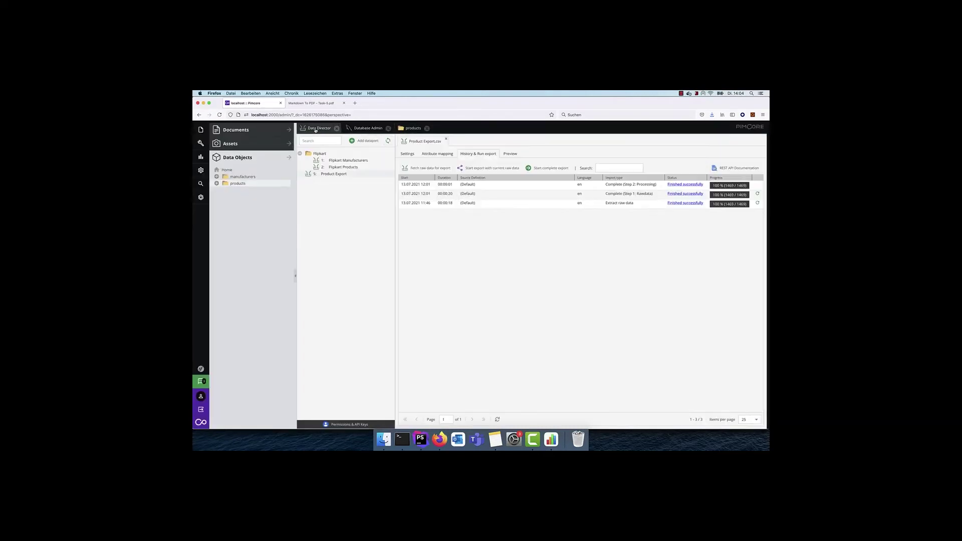
{"action": "left_click", "coordinate": [437, 153]}
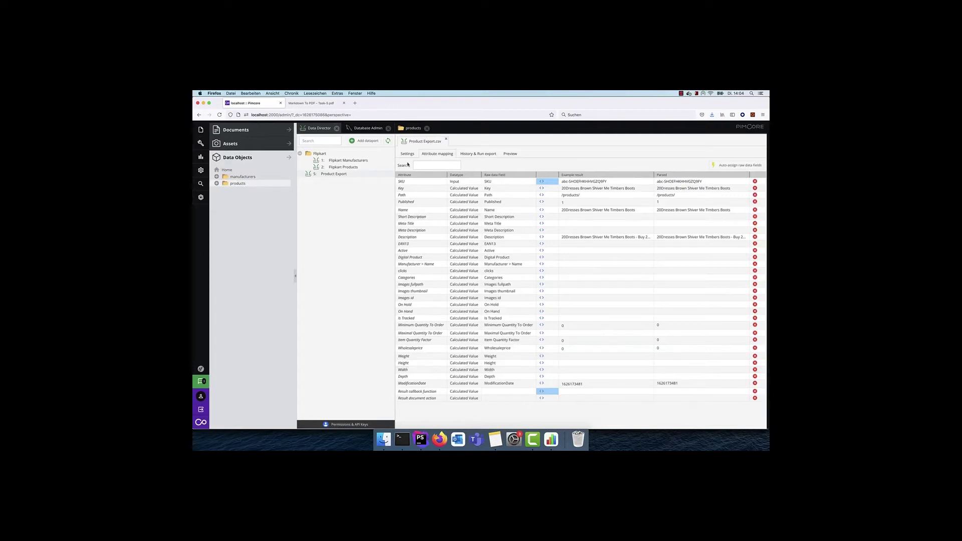
{"action": "left_click", "coordinate": [409, 129]}
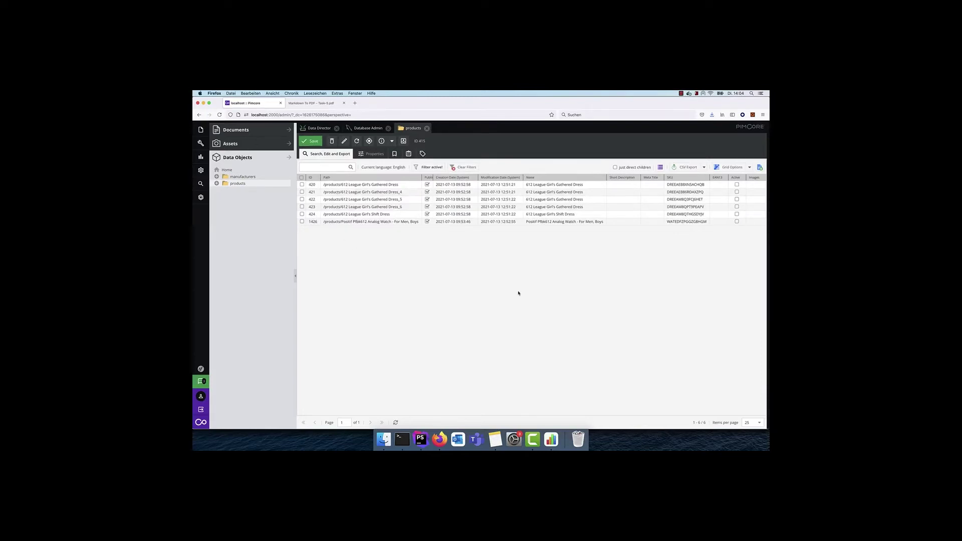
Export the filtered products through Data Director with the Product Export.csv dataport in English and open the resulting file in Numbers.
{"action": "left_click", "coordinate": [704, 167]}
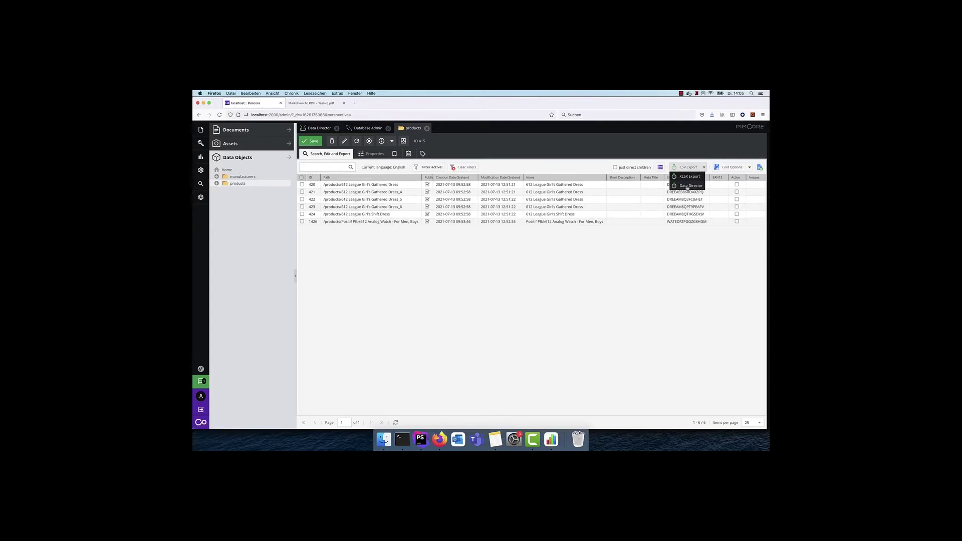
{"action": "left_click", "coordinate": [690, 186]}
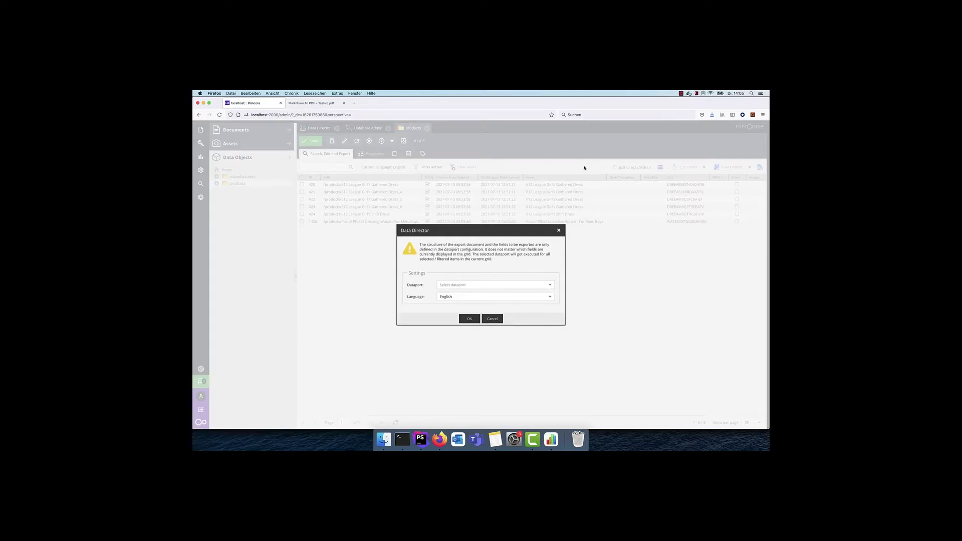
{"action": "left_click", "coordinate": [550, 285]}
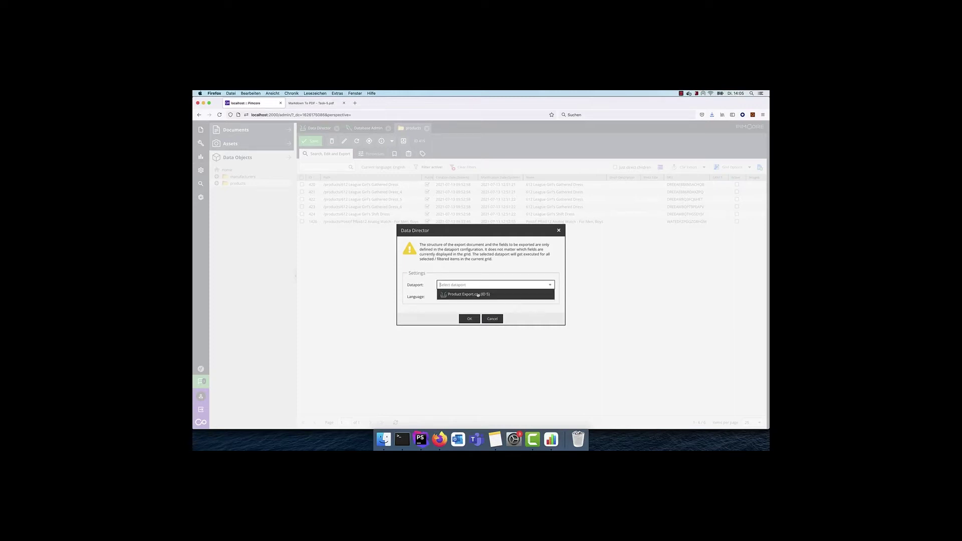
{"action": "left_click", "coordinate": [460, 295]}
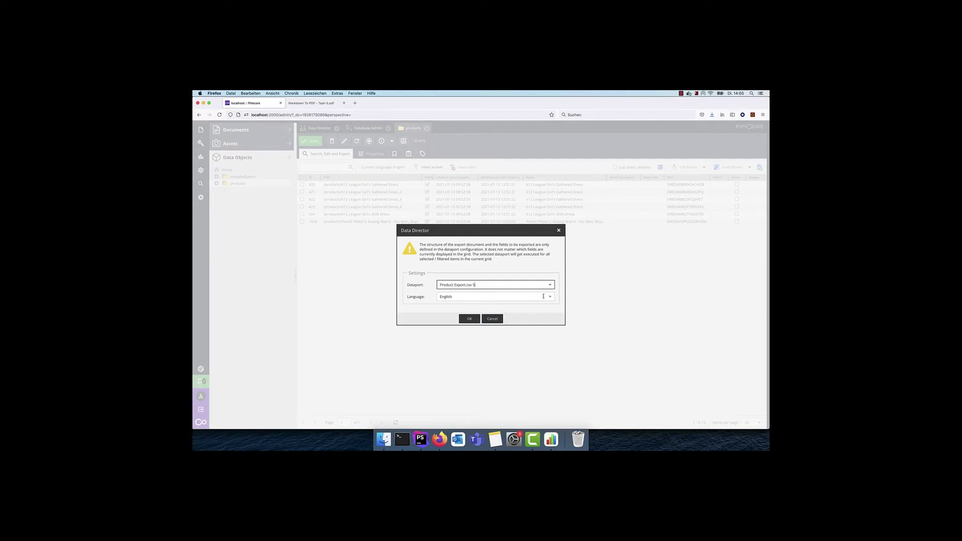
{"action": "left_click", "coordinate": [470, 320]}
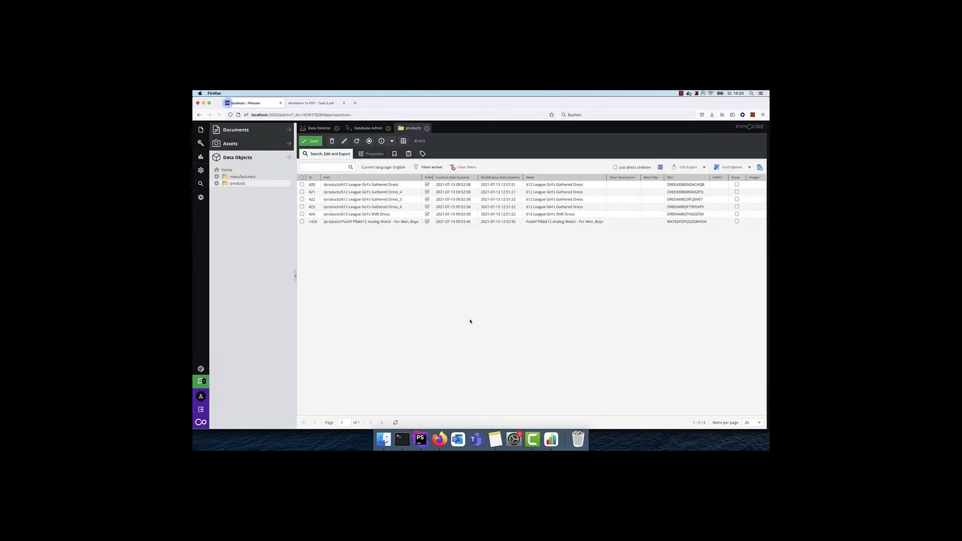
{"action": "left_click", "coordinate": [484, 285]}
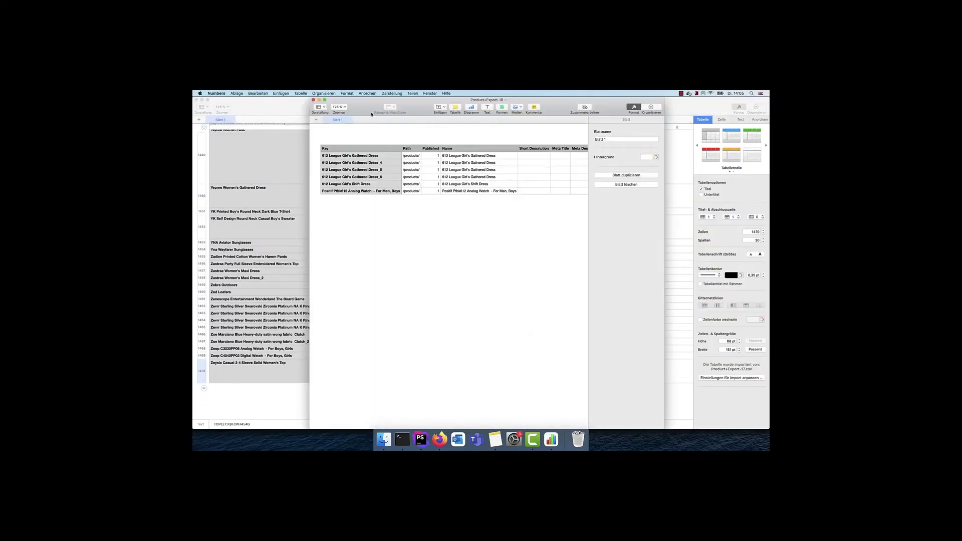
{"action": "left_click", "coordinate": [363, 157]}
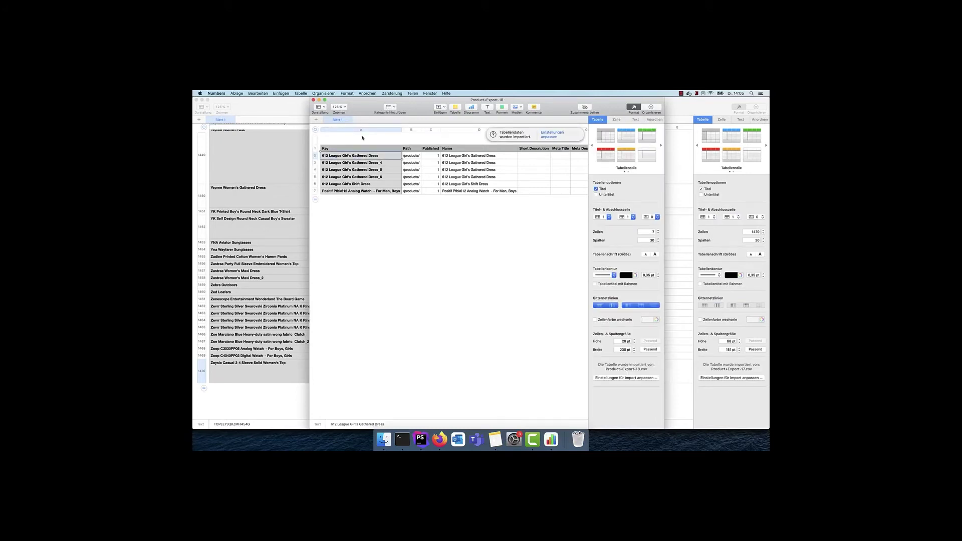
Back in Pimcore, export only products 422 and 423 through Data Director with the Product Export.csv dataport and open the file in Numbers.
{"action": "left_click", "coordinate": [439, 439]}
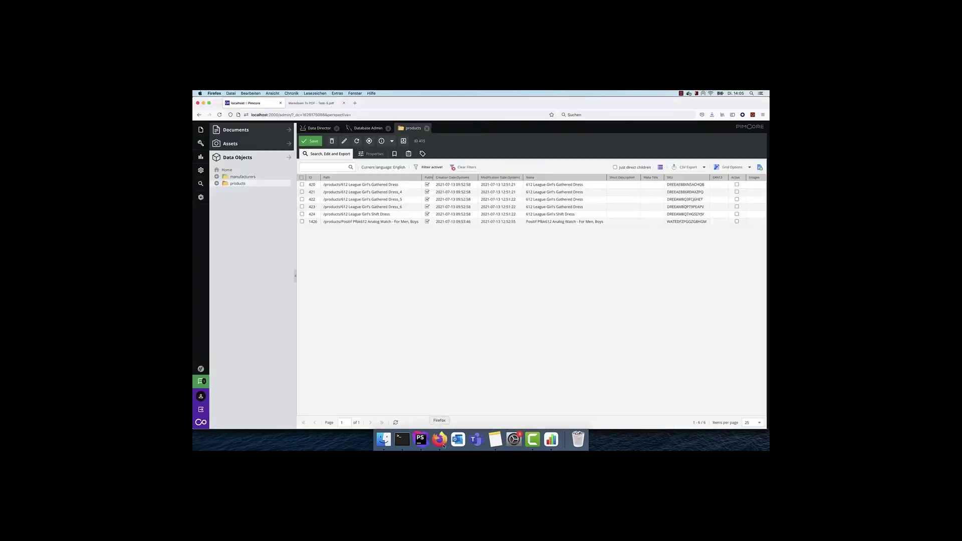
{"action": "left_click", "coordinate": [302, 199]}
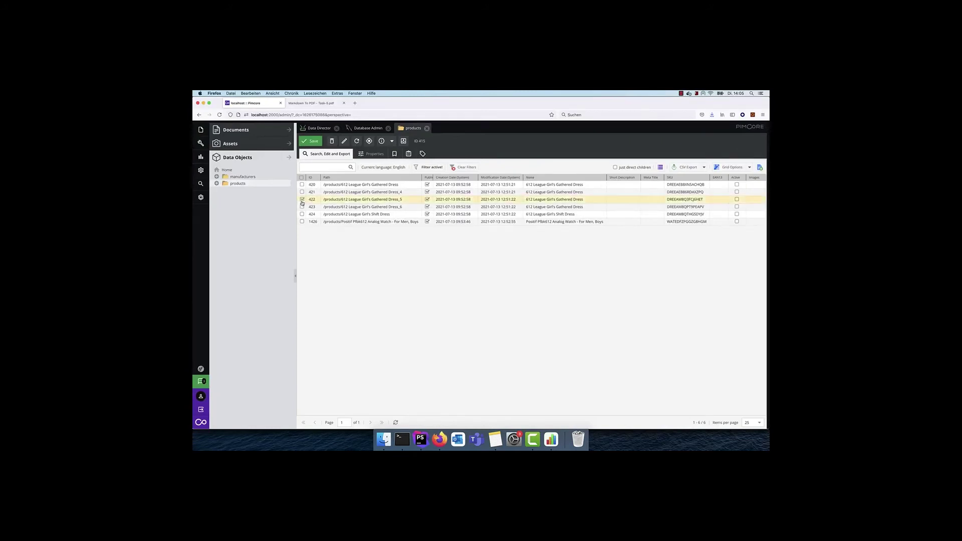
{"action": "left_click", "coordinate": [302, 207]}
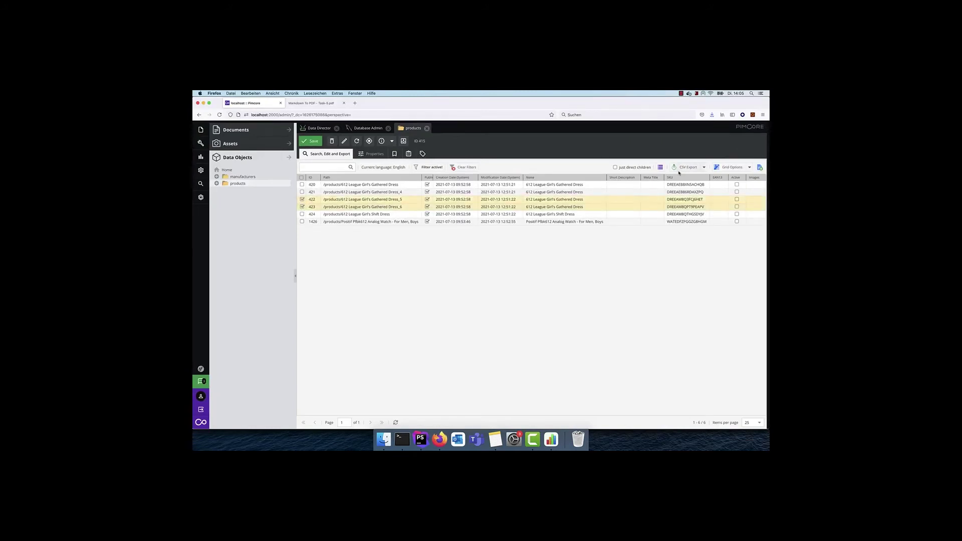
{"action": "left_click", "coordinate": [704, 169]}
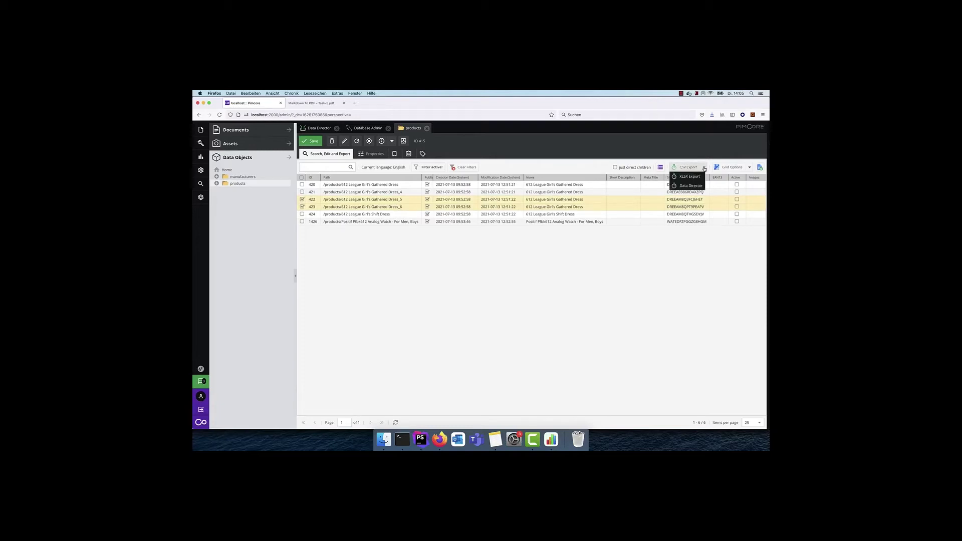
{"action": "left_click", "coordinate": [704, 168]}
{"action": "left_click", "coordinate": [703, 168]}
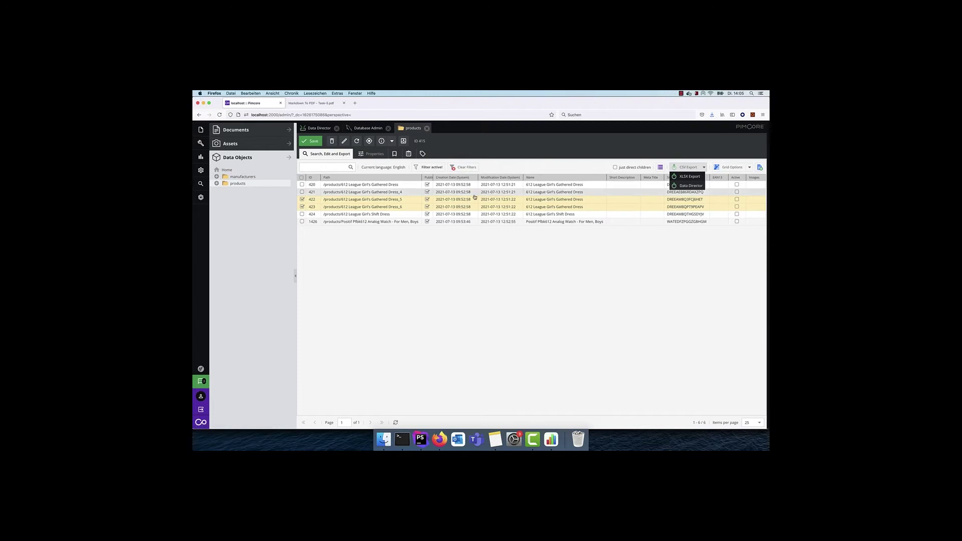
{"action": "left_click", "coordinate": [690, 185]}
{"action": "left_click", "coordinate": [481, 283]}
{"action": "left_click", "coordinate": [551, 285]}
{"action": "left_click", "coordinate": [453, 292]}
{"action": "left_click", "coordinate": [468, 318]}
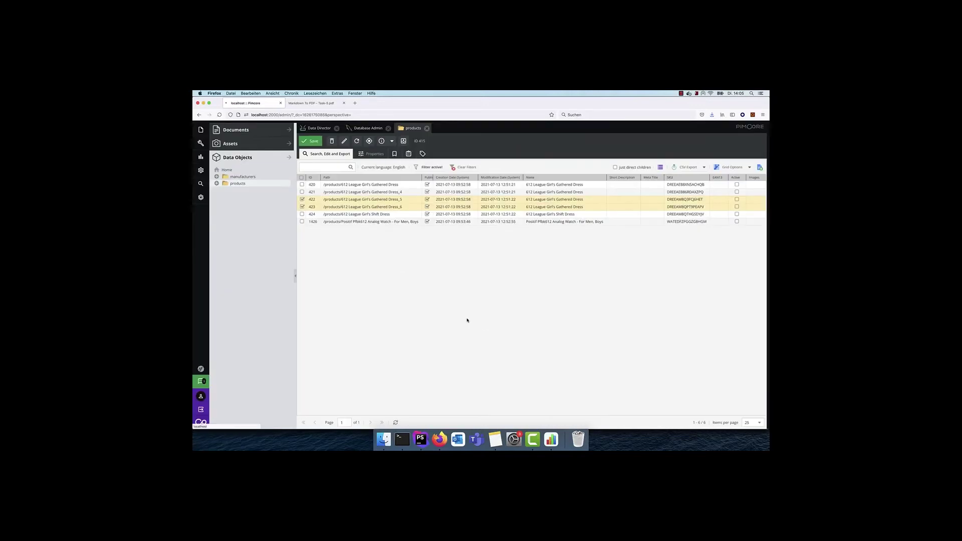
{"action": "left_click", "coordinate": [481, 284]}
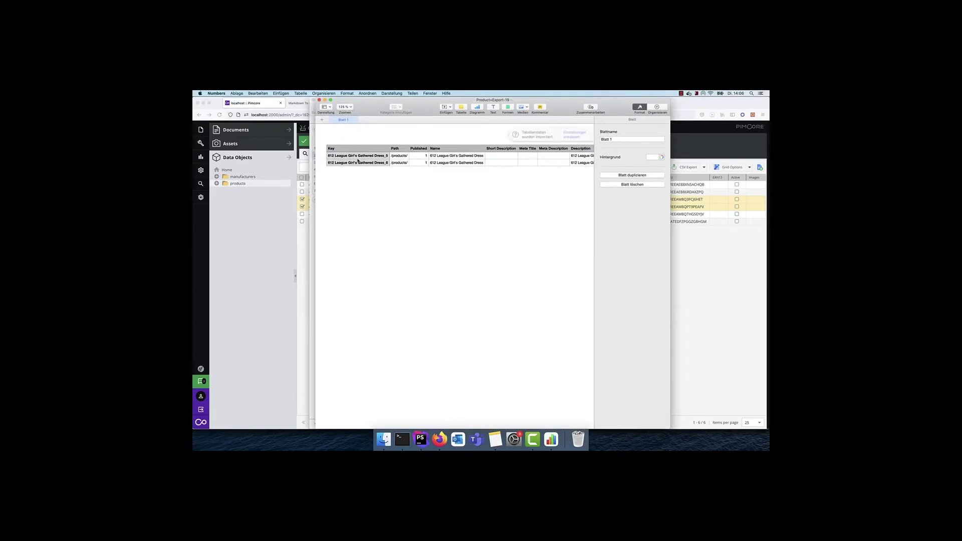
{"action": "left_click", "coordinate": [358, 163]}
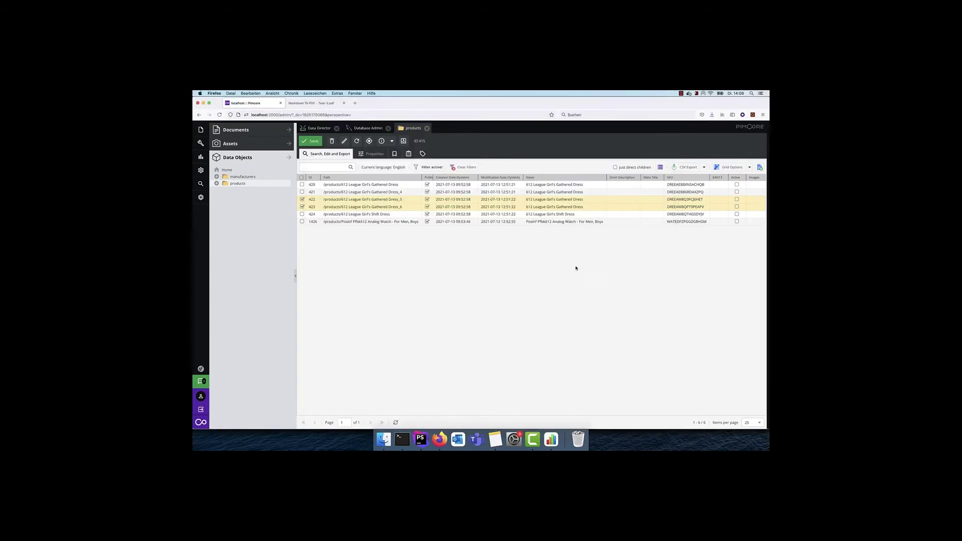
Read the section on problems with Pimcore's built-in export functionality in the Grid exports PDF, highlighting its heading, and return to the products grid.
{"action": "left_click", "coordinate": [704, 167]}
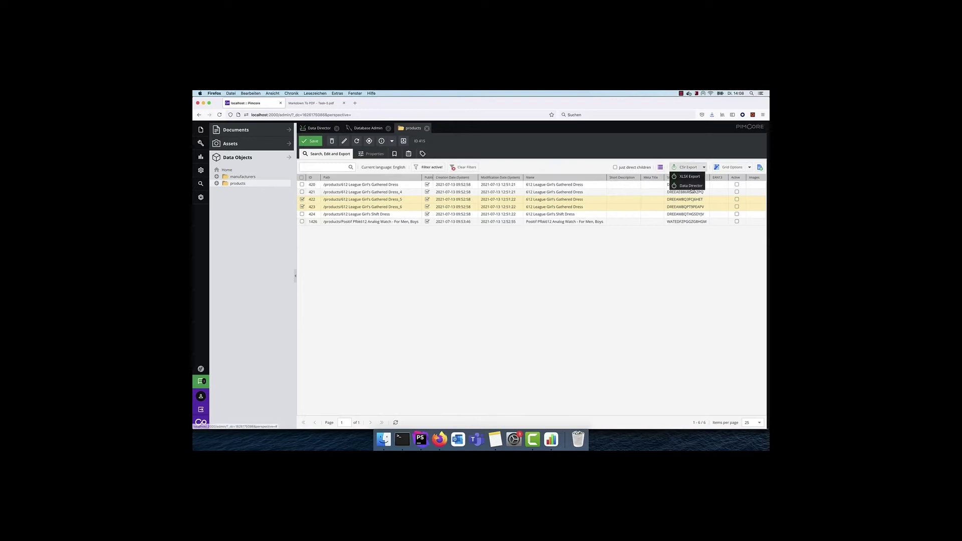
{"action": "left_click", "coordinate": [629, 246]}
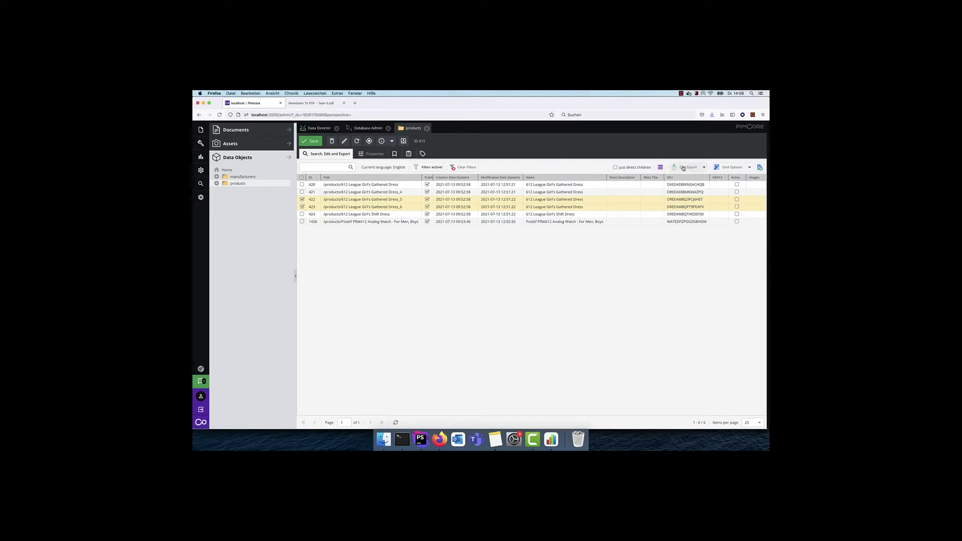
{"action": "left_click", "coordinate": [313, 103]}
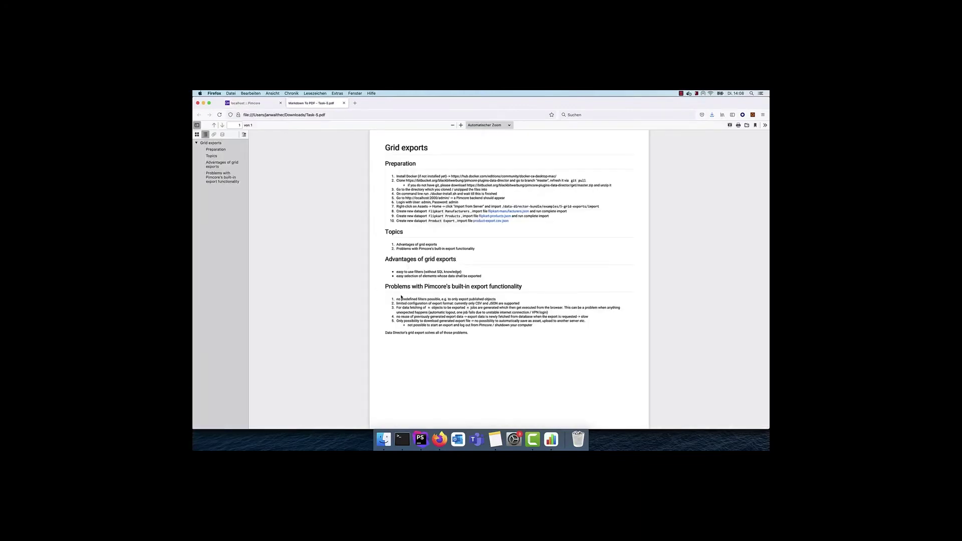
{"action": "left_click_drag", "start_coordinate": [384, 288], "coordinate": [540, 289]}
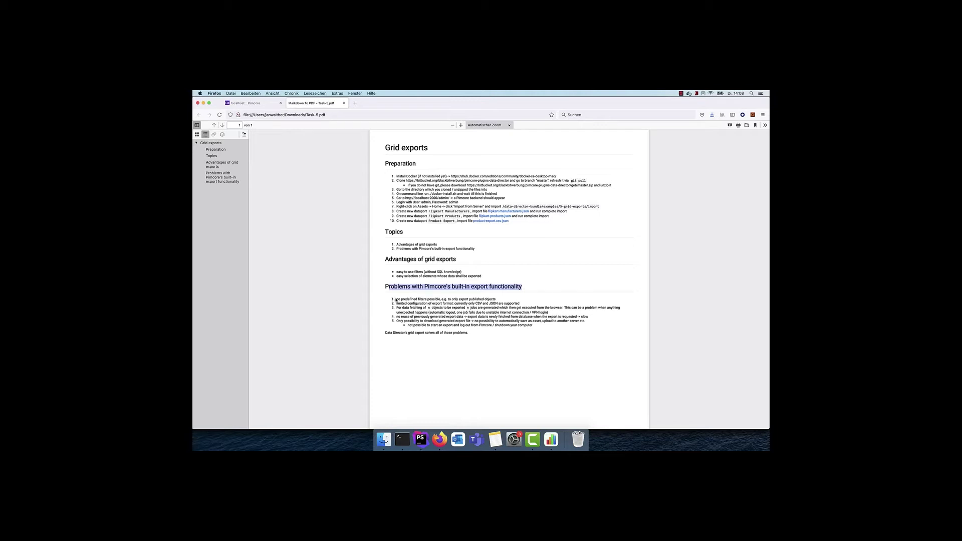
{"action": "key", "text": "ctrl+shift+Tab"}
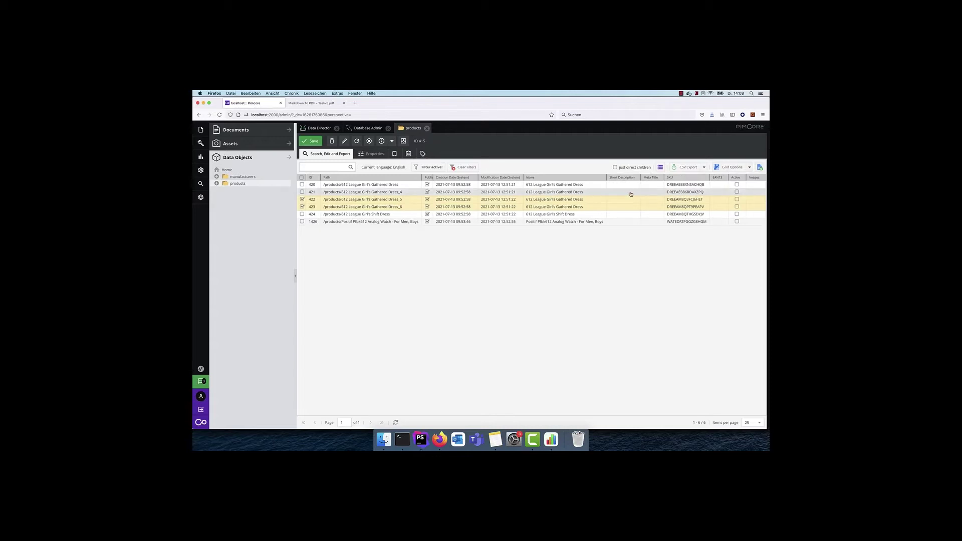
Save the products grid configuration as a copy under the suggested date-based name.
{"action": "left_click", "coordinate": [759, 168]}
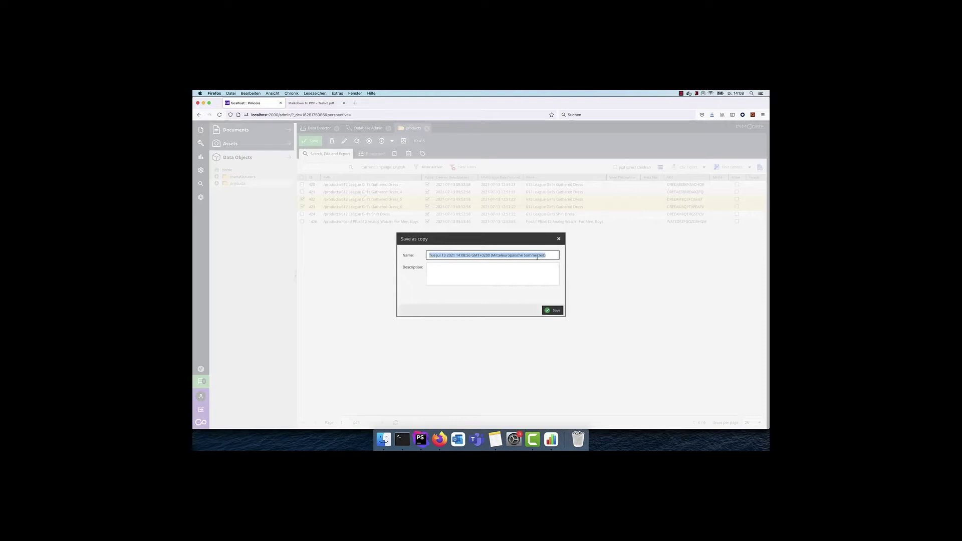
{"action": "left_click", "coordinate": [552, 310]}
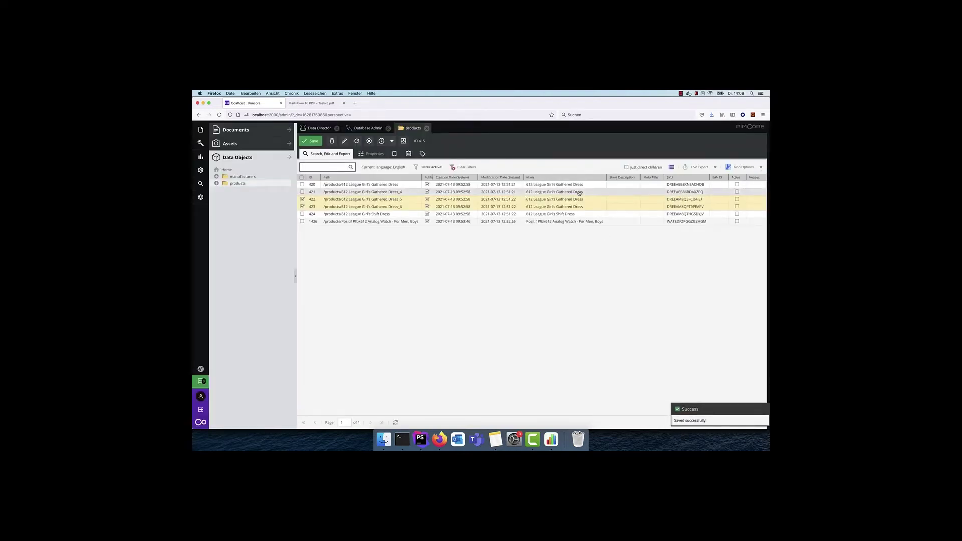
Reload the products folder and apply the saved copy of the grid configuration to the product grid.
{"action": "left_click", "coordinate": [356, 141]}
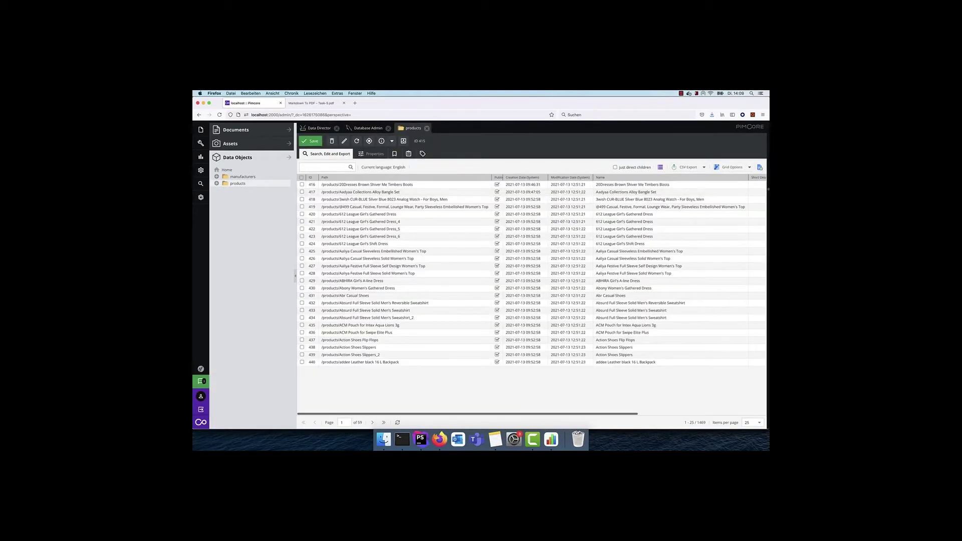
{"action": "left_click", "coordinate": [749, 167]}
{"action": "left_click", "coordinate": [708, 217]}
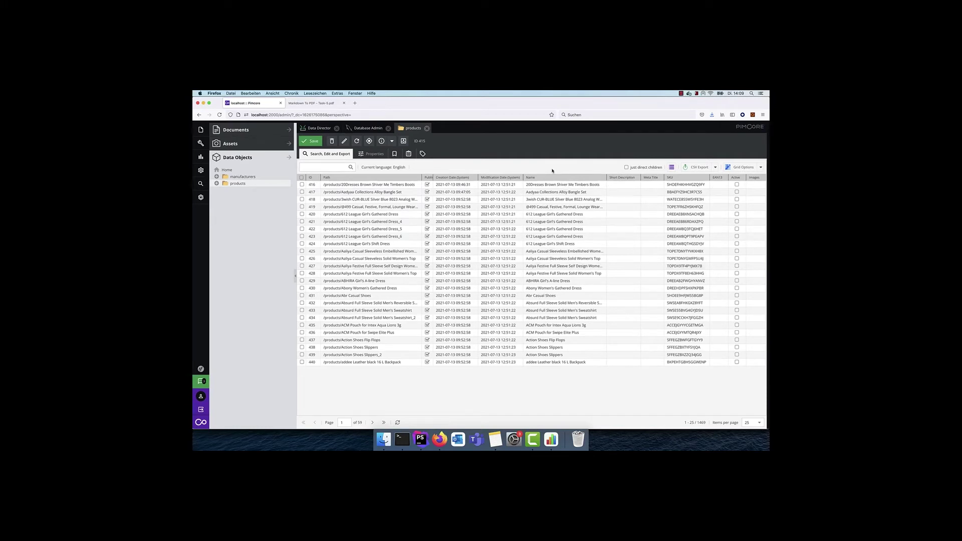
Set the filter condition of the Product Export.csv dataport to o_published = 1 in its settings and save the dataport.
{"action": "left_click", "coordinate": [319, 128]}
{"action": "left_click", "coordinate": [409, 155]}
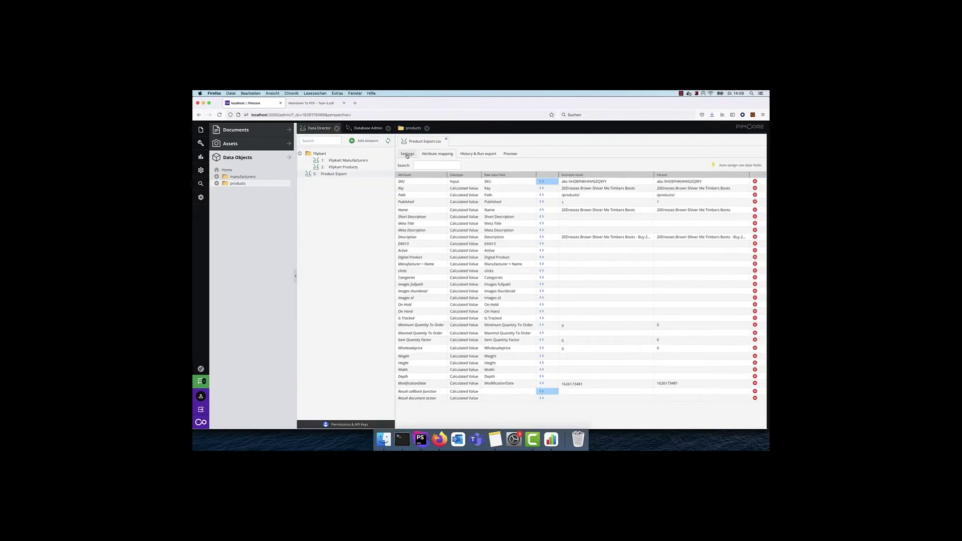
{"action": "left_click", "coordinate": [475, 237]}
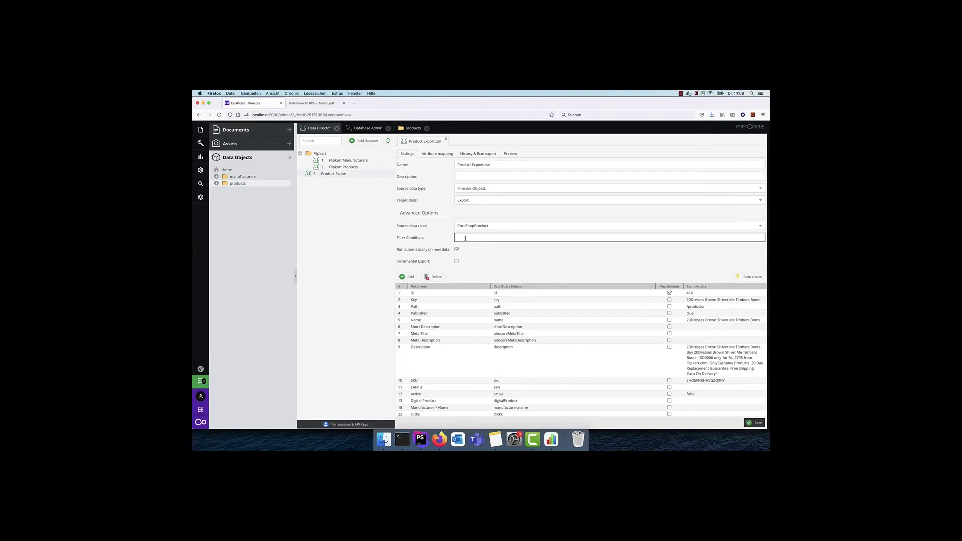
{"action": "type", "text": "o_pu"}
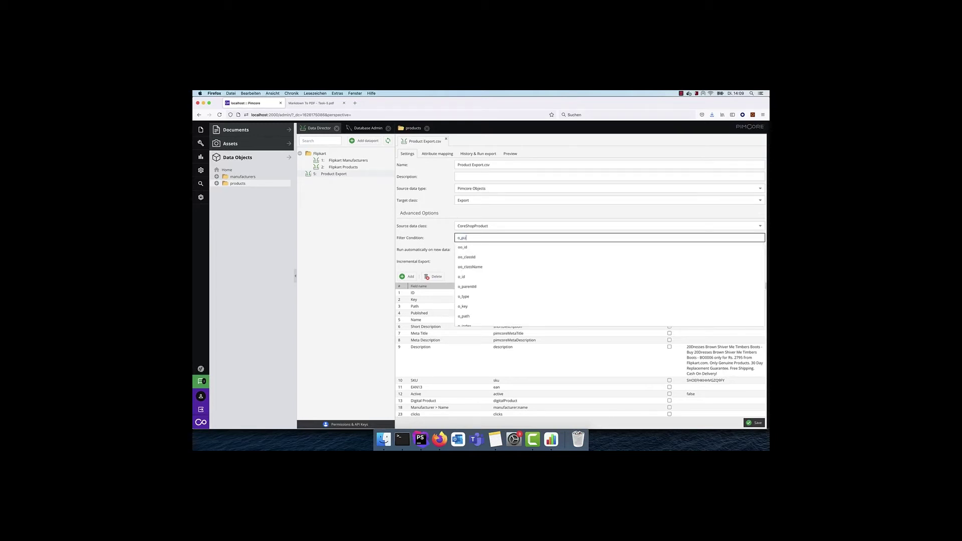
{"action": "type", "text": "b"}
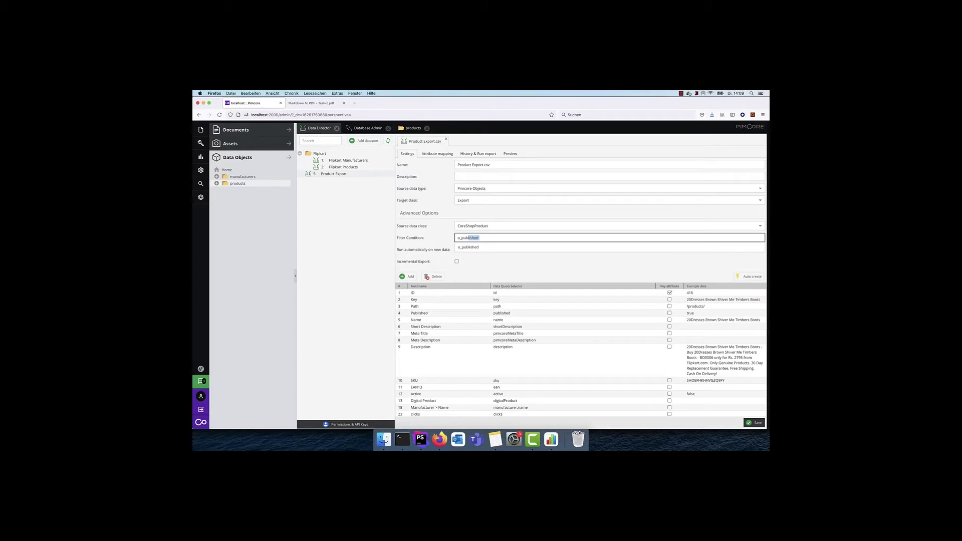
{"action": "key", "text": "Escape"}
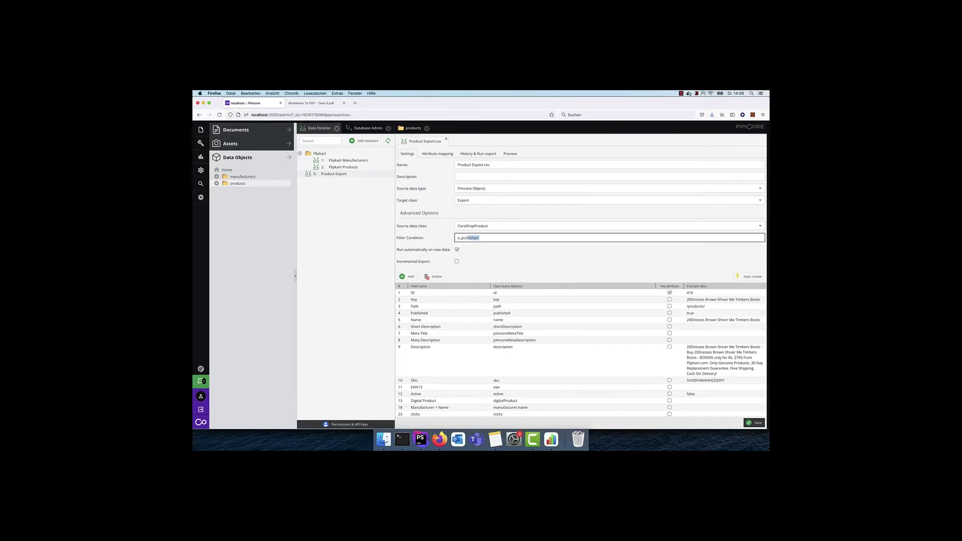
{"action": "left_click", "coordinate": [489, 240]}
{"action": "type", "text": "= 1"}
{"action": "left_click", "coordinate": [754, 423]}
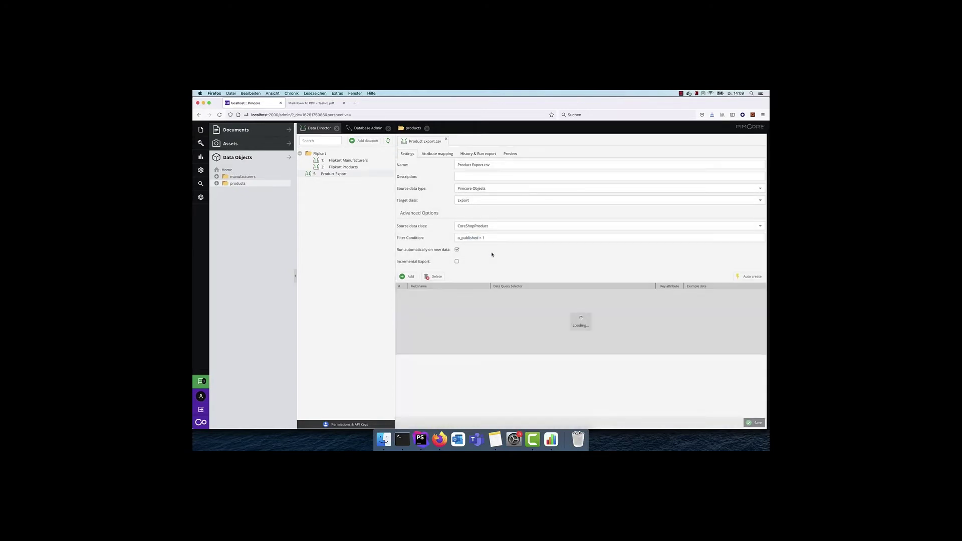
Unpublish product 416 in the products grid and select products 416 and 417.
{"action": "left_click", "coordinate": [402, 127]}
{"action": "left_click", "coordinate": [427, 186]}
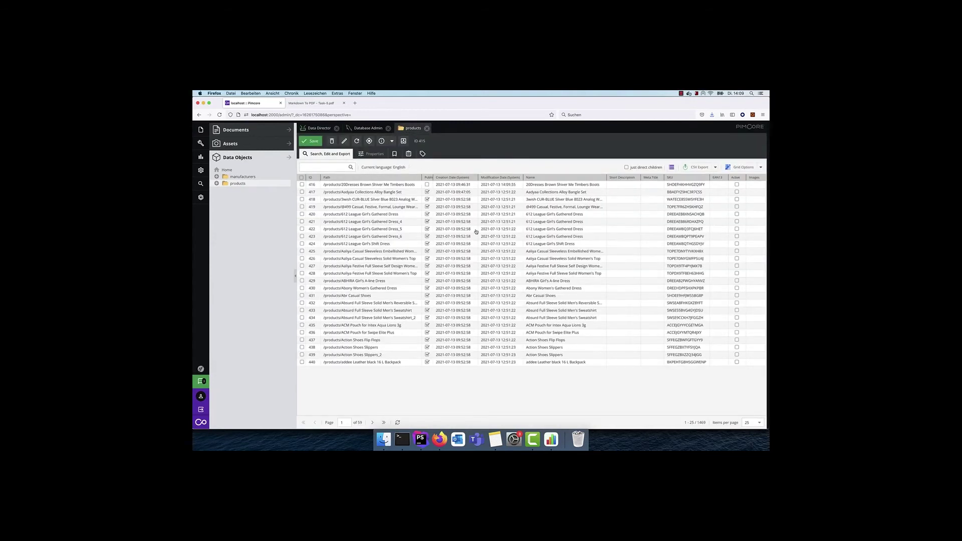
{"action": "left_click", "coordinate": [302, 185]}
{"action": "left_click", "coordinate": [302, 191]}
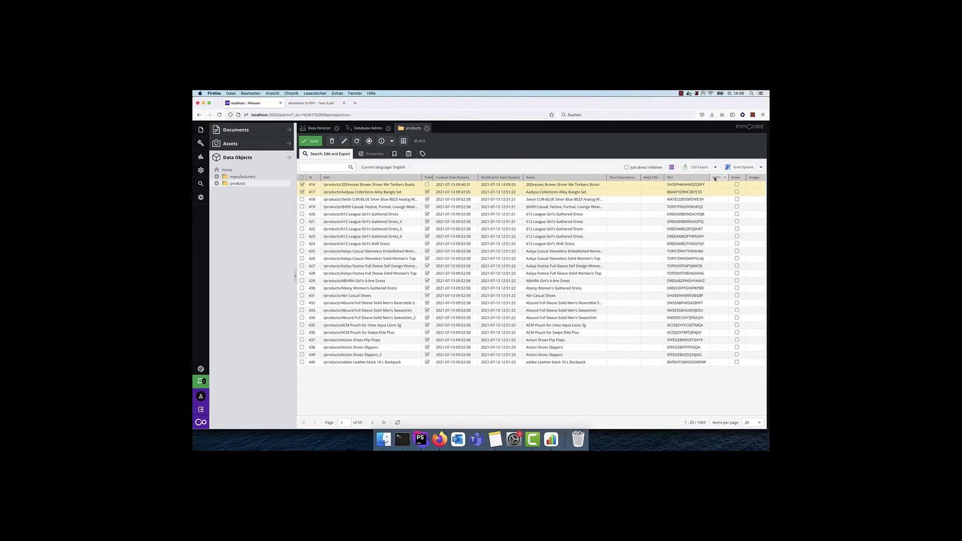
Export the two selected products through Data Director with the Product Export.csv dataport in English and open the file in Numbers.
{"action": "left_click", "coordinate": [715, 167]}
{"action": "left_click", "coordinate": [702, 185]}
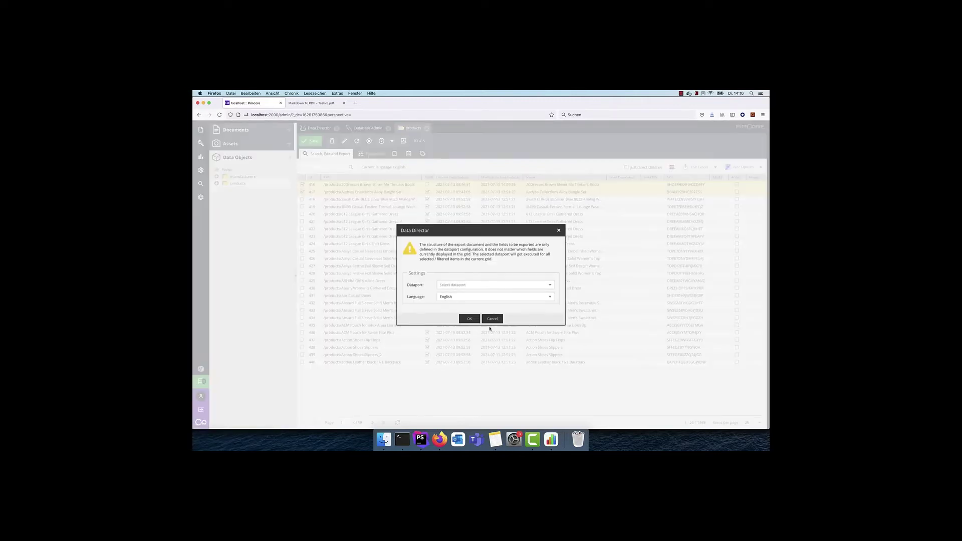
{"action": "left_click", "coordinate": [550, 286]}
{"action": "left_click", "coordinate": [473, 300]}
{"action": "left_click", "coordinate": [469, 318]}
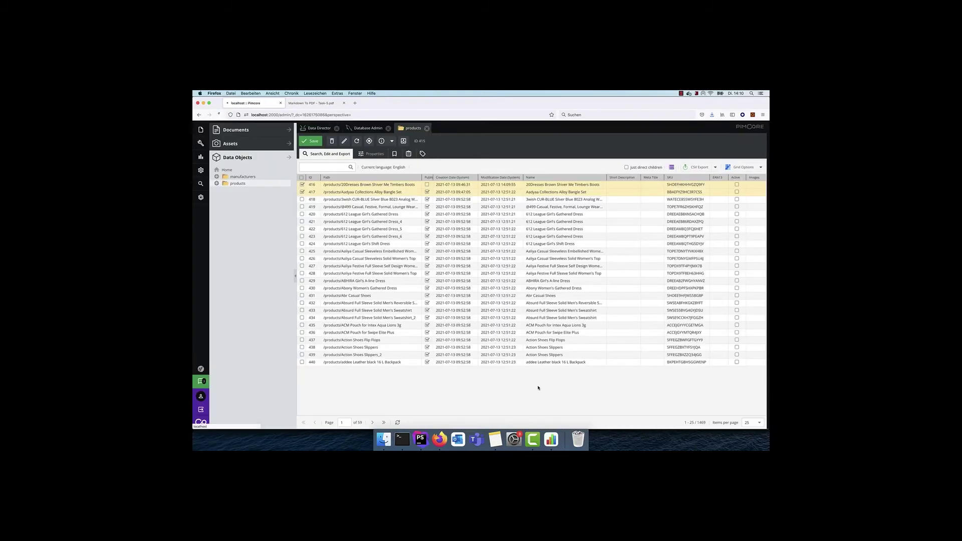
{"action": "left_click", "coordinate": [483, 285]}
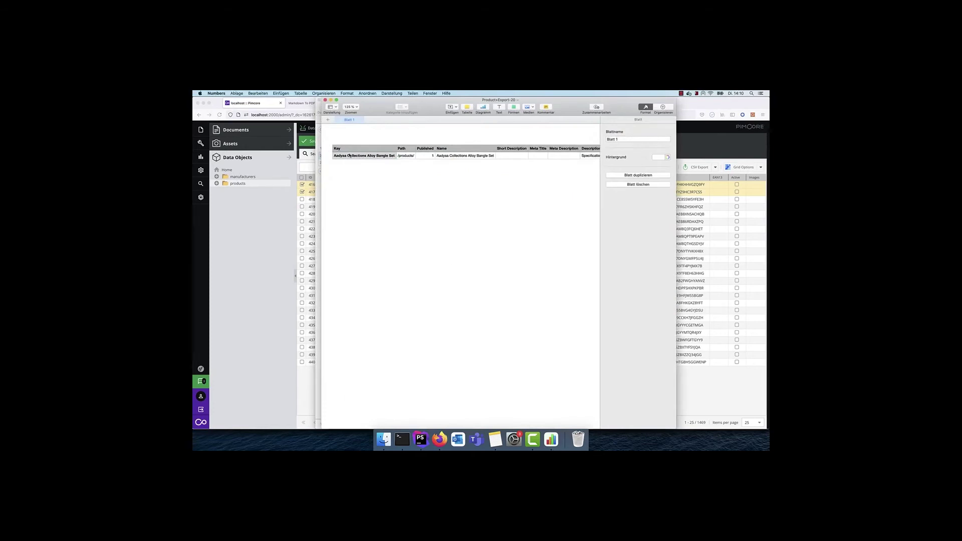
Compare the exported rows in Numbers with the products' published states in the Pimcore grid and the dataport's filter condition.
{"action": "left_click", "coordinate": [350, 155]}
{"action": "left_click", "coordinate": [227, 299]}
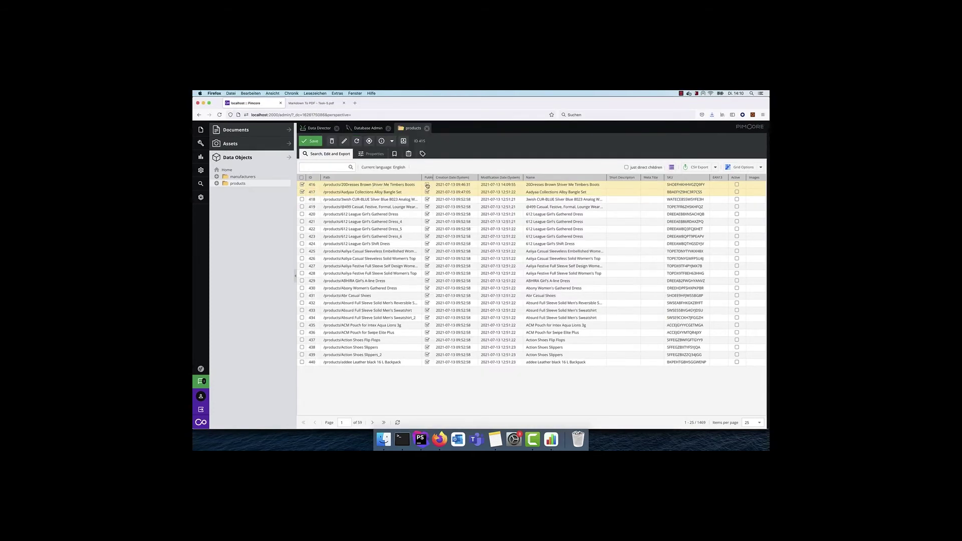
{"action": "left_click", "coordinate": [320, 128]}
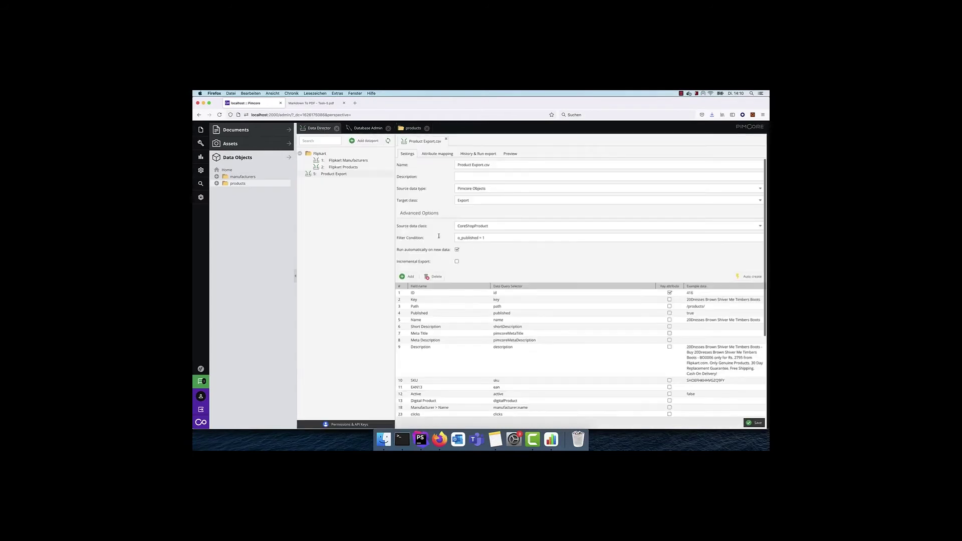
{"action": "left_click_drag", "start_coordinate": [492, 238], "coordinate": [429, 238]}
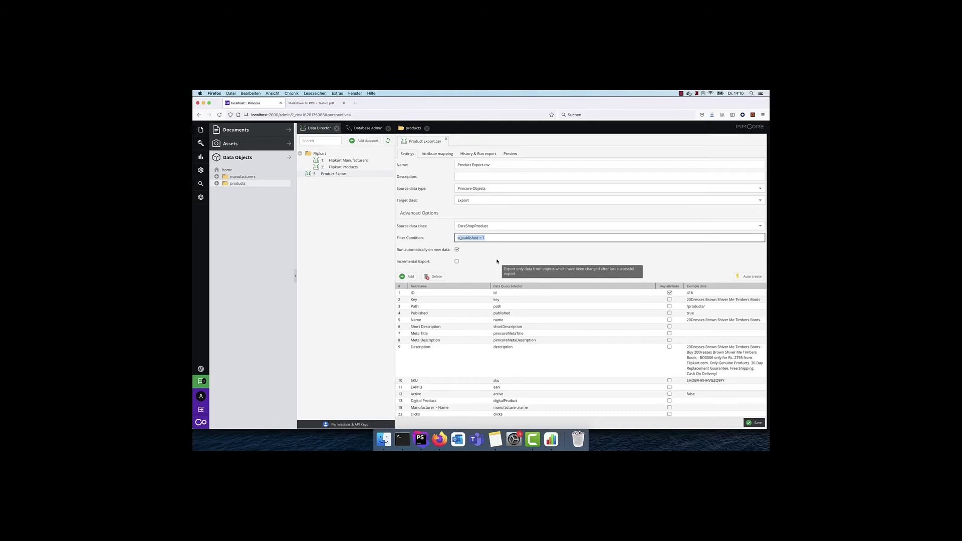
{"action": "left_click", "coordinate": [400, 125]}
{"action": "left_click", "coordinate": [551, 439]}
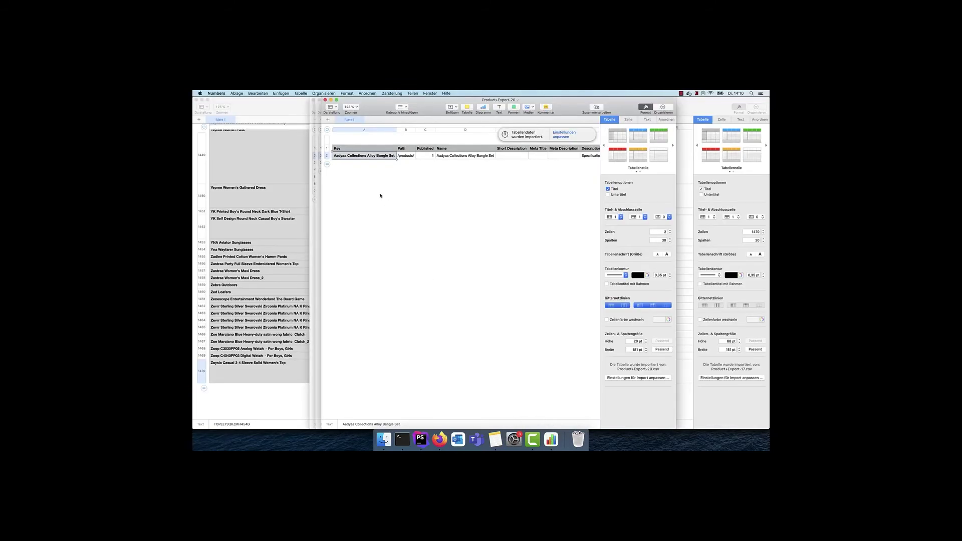
{"action": "key", "text": "shift+Right"}
{"action": "left_click", "coordinate": [439, 439]}
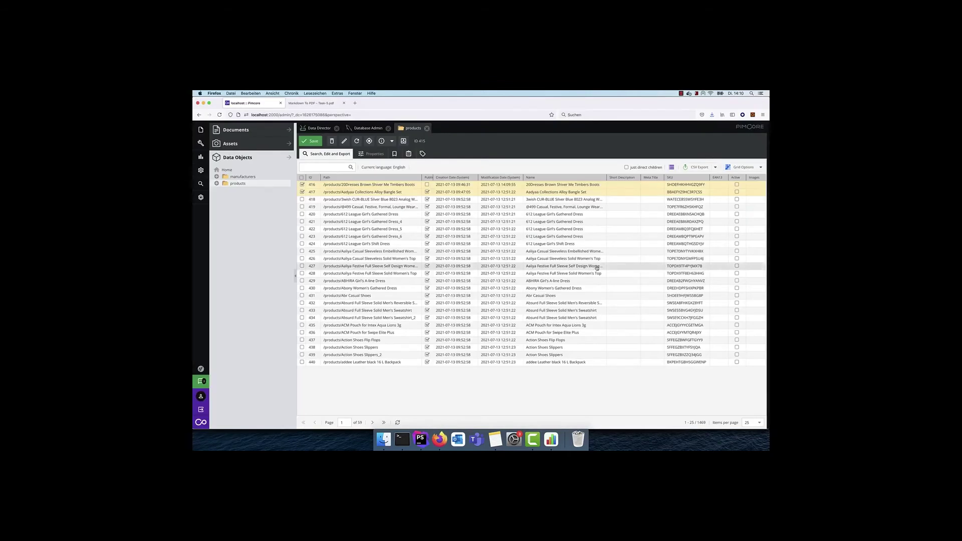
{"action": "left_click", "coordinate": [716, 167]}
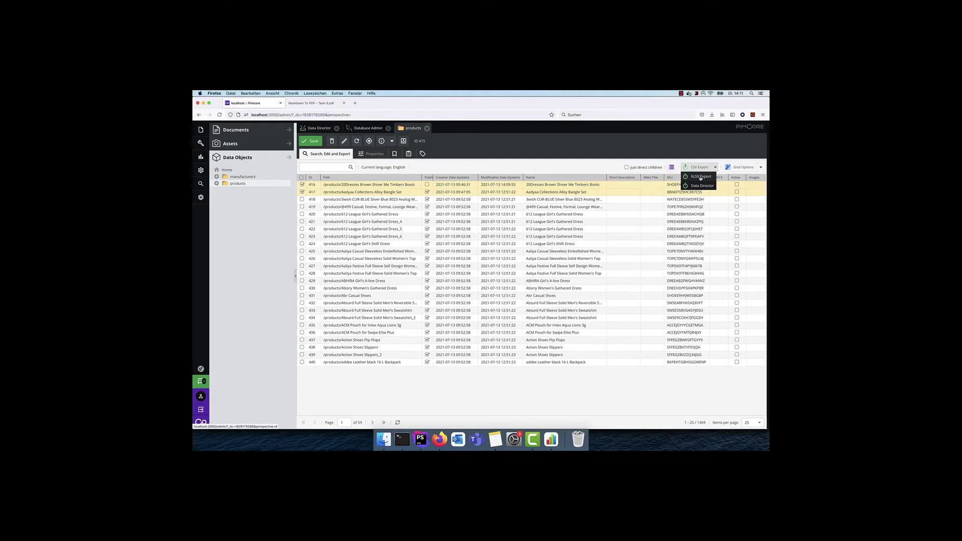
{"action": "left_click", "coordinate": [579, 166]}
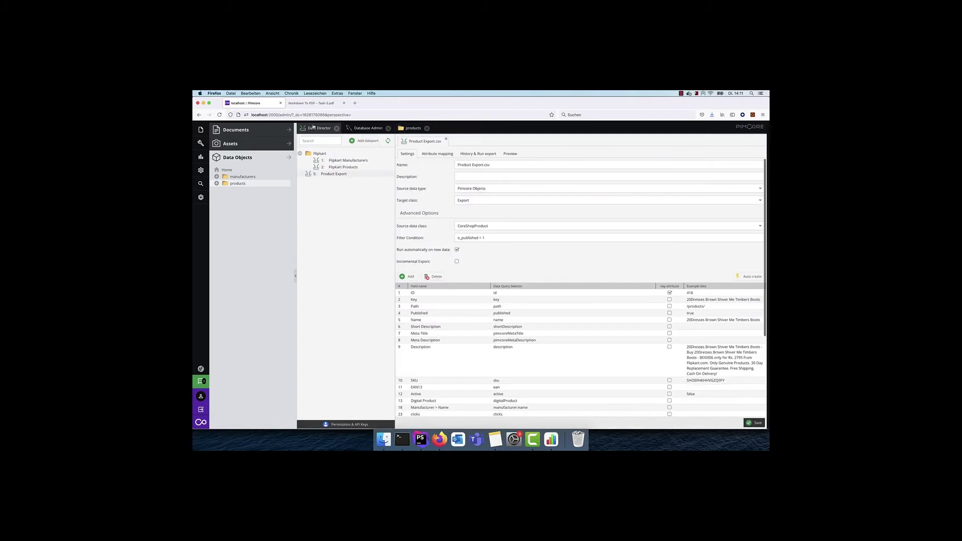
{"action": "left_click", "coordinate": [439, 154]}
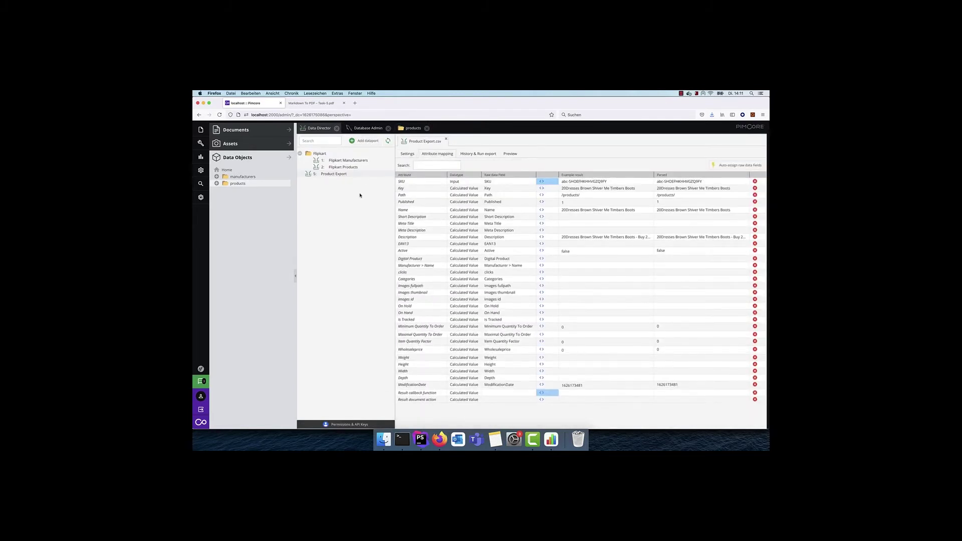
{"action": "right_click", "coordinate": [324, 174]}
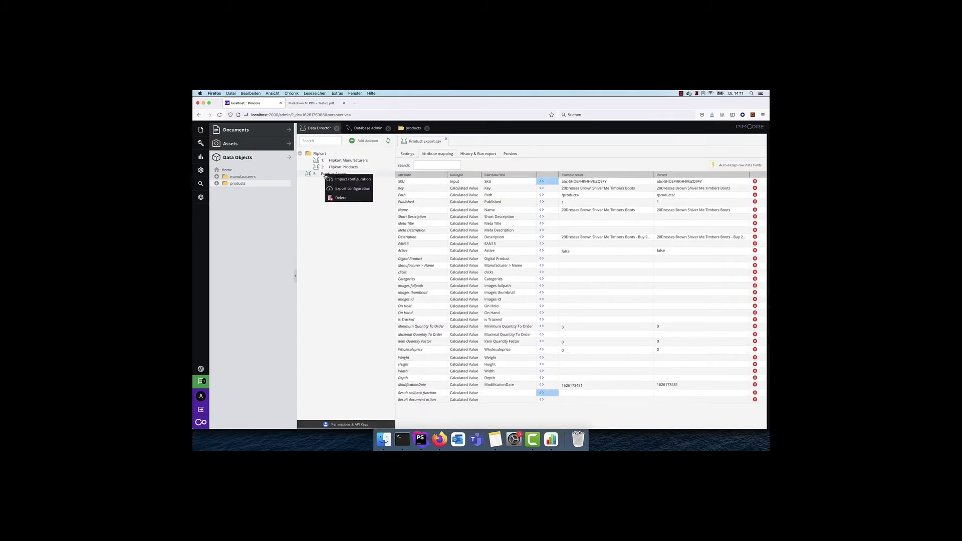
{"action": "left_click", "coordinate": [476, 169]}
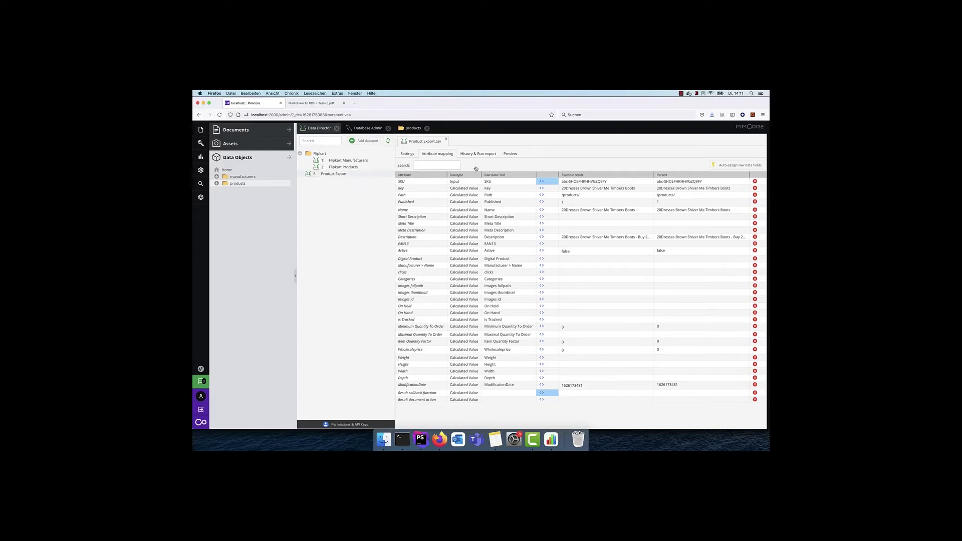
Add a new dataport named Product Export JSON in Data Director.
{"action": "left_click", "coordinate": [371, 141]}
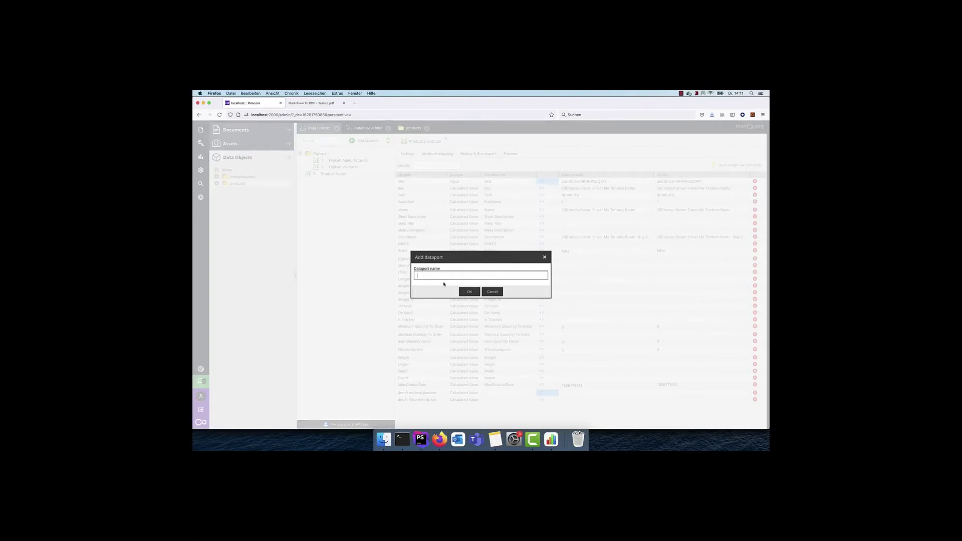
{"action": "type", "text": "Product Export JSON"}
{"action": "left_click", "coordinate": [469, 292]}
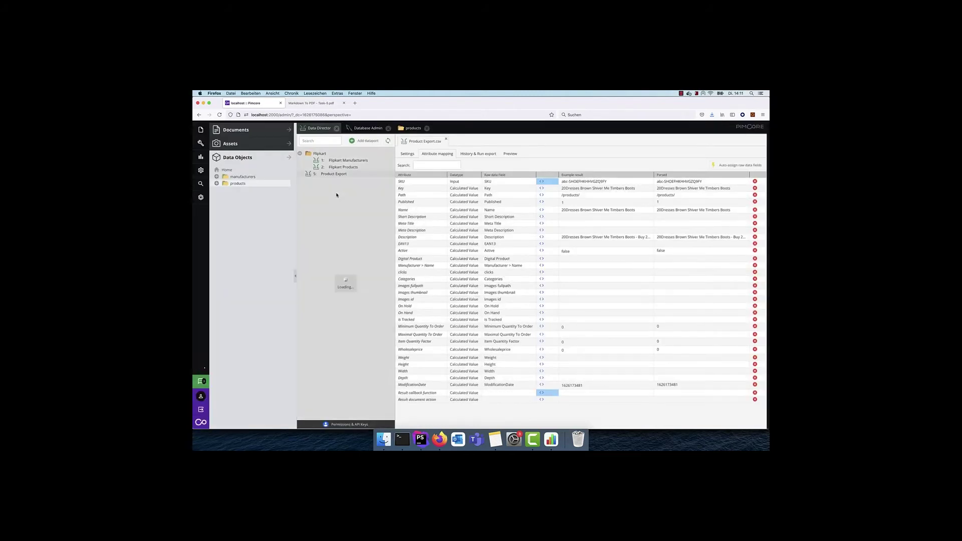
{"action": "left_click", "coordinate": [354, 174]}
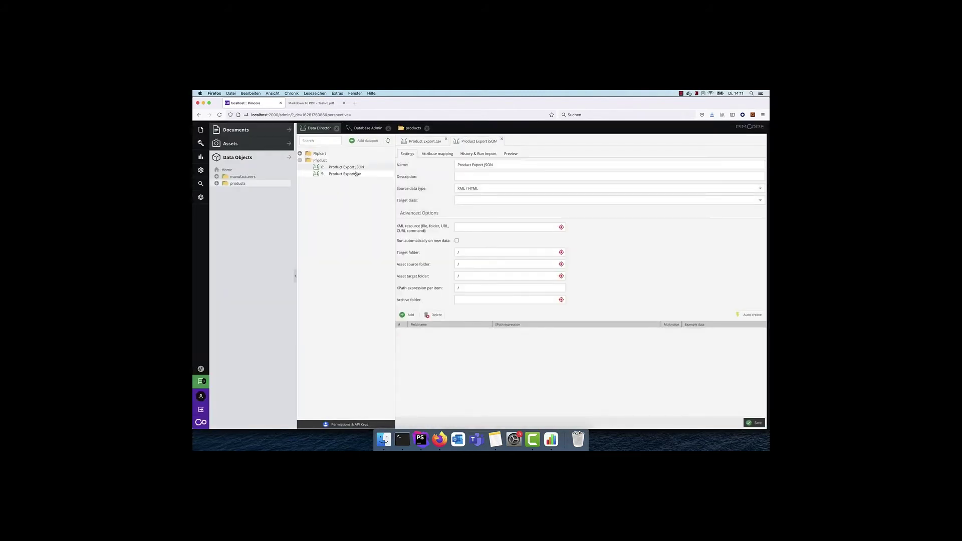
Export the configuration of the Product Export.csv dataport and save it as a JSON file.
{"action": "right_click", "coordinate": [355, 174]}
{"action": "left_click", "coordinate": [392, 187]}
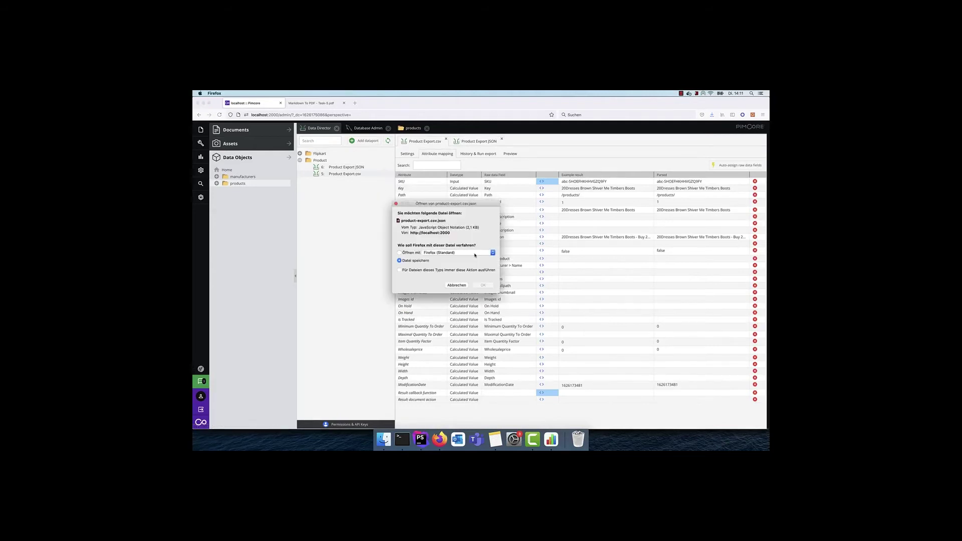
{"action": "left_click", "coordinate": [483, 285]}
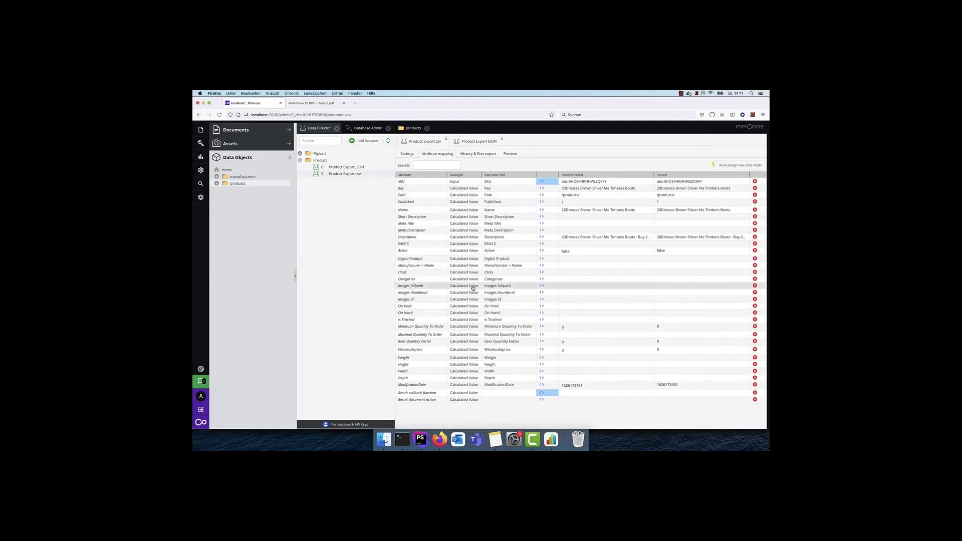
Import the newly downloaded product-export.csv JSON configuration into the Product Export JSON dataport, agreeing to overwrite its settings.
{"action": "left_click", "coordinate": [350, 167]}
{"action": "right_click", "coordinate": [352, 170]}
{"action": "left_click", "coordinate": [374, 177]}
{"action": "left_click", "coordinate": [530, 254]}
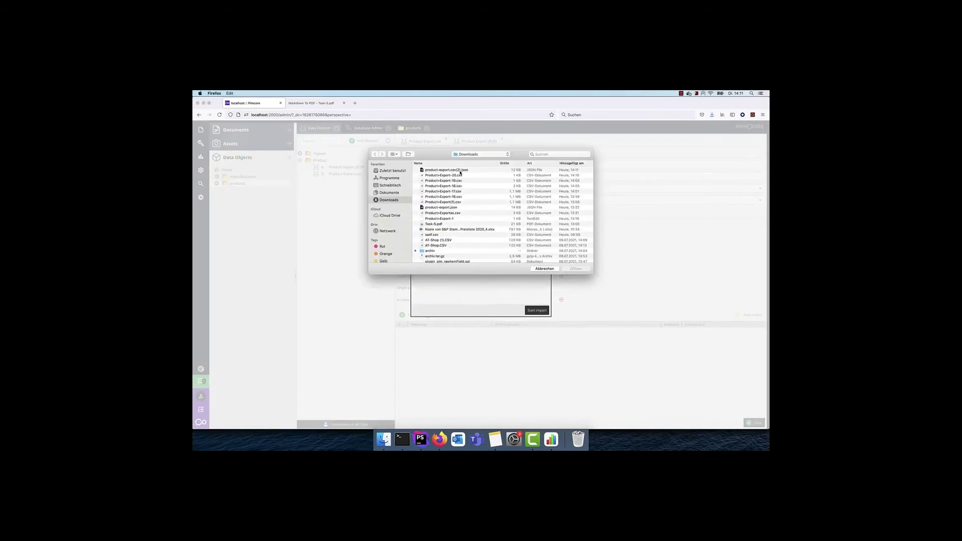
{"action": "double_click", "coordinate": [460, 170]}
{"action": "left_click", "coordinate": [537, 310]}
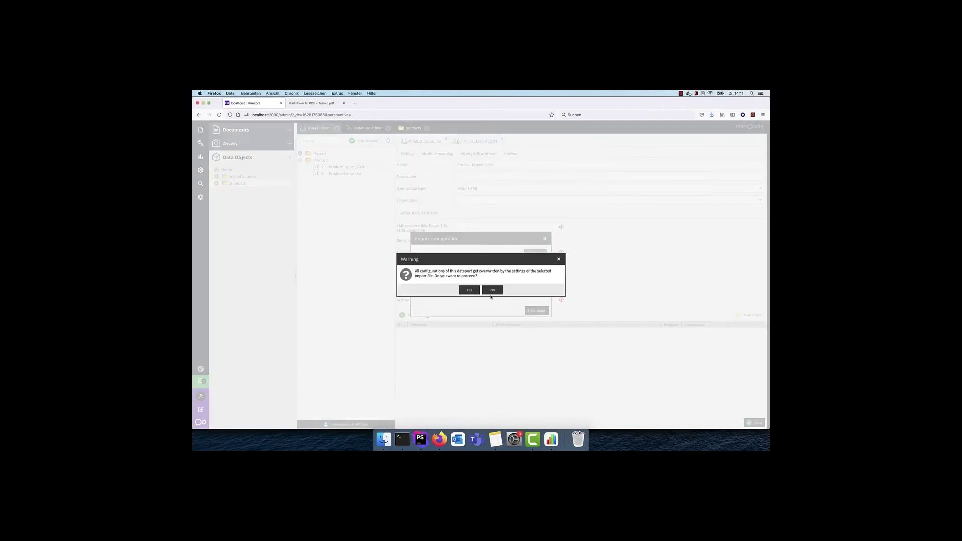
{"action": "left_click", "coordinate": [473, 291]}
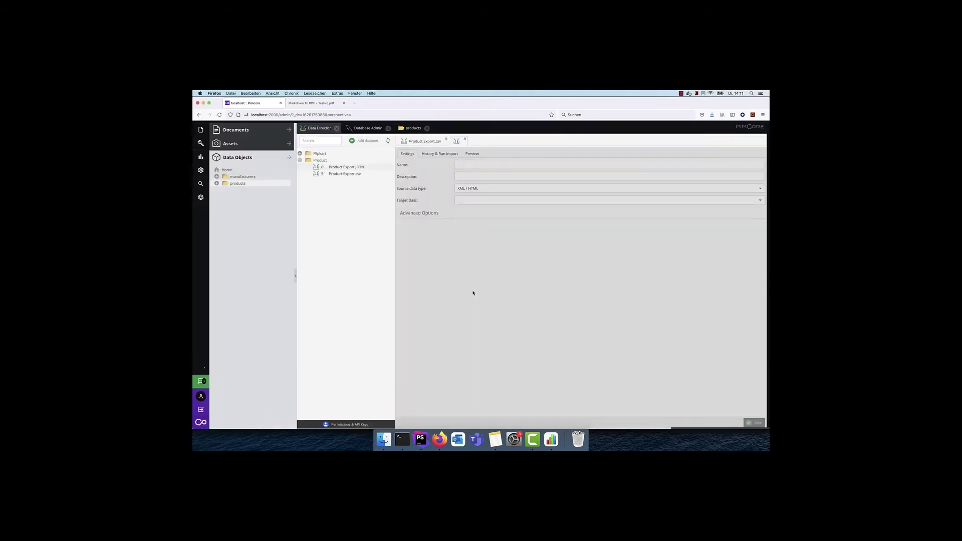
Replace the code of Product Export JSON's result callback function with the template "Output raw data as JSON".
{"action": "left_click", "coordinate": [435, 154]}
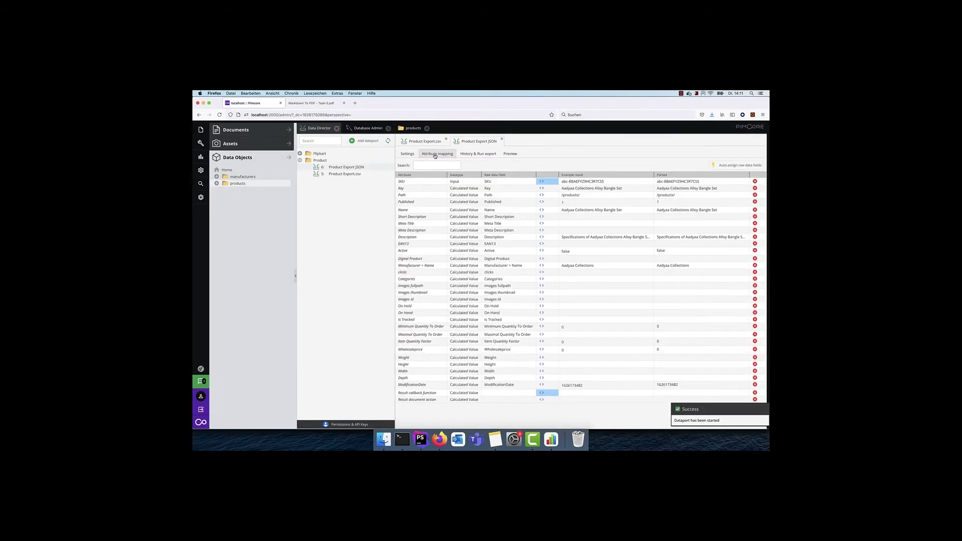
{"action": "left_click", "coordinate": [542, 393]}
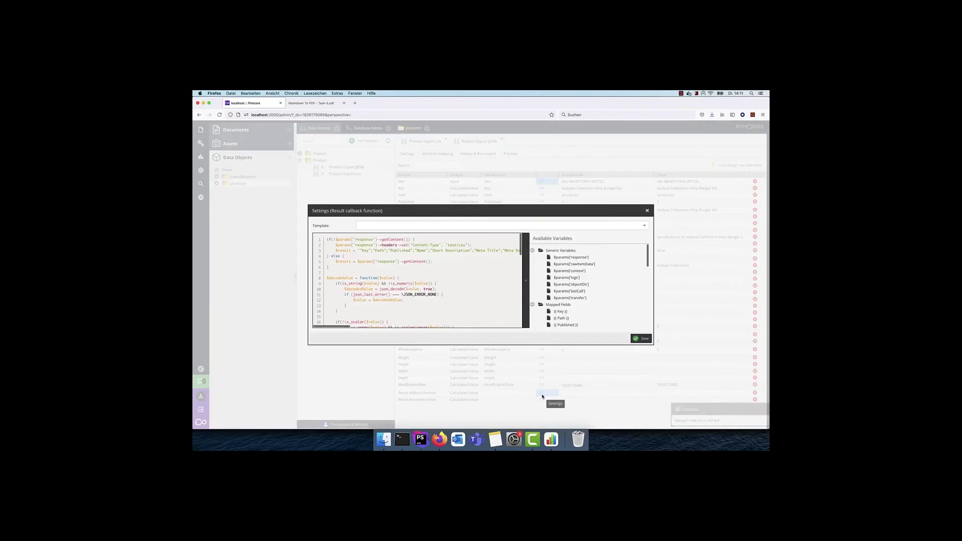
{"action": "left_click", "coordinate": [646, 226]}
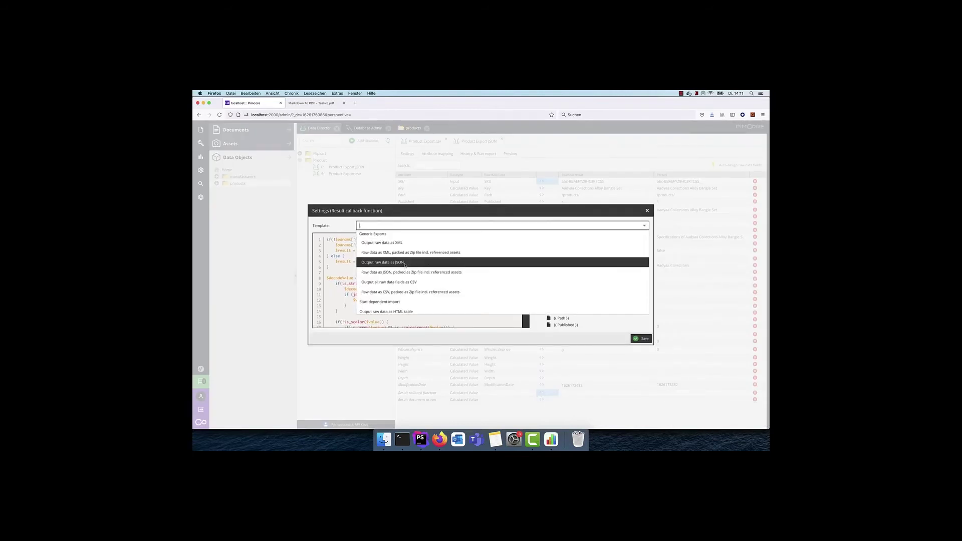
{"action": "left_click", "coordinate": [405, 262]}
{"action": "left_click", "coordinate": [471, 289]}
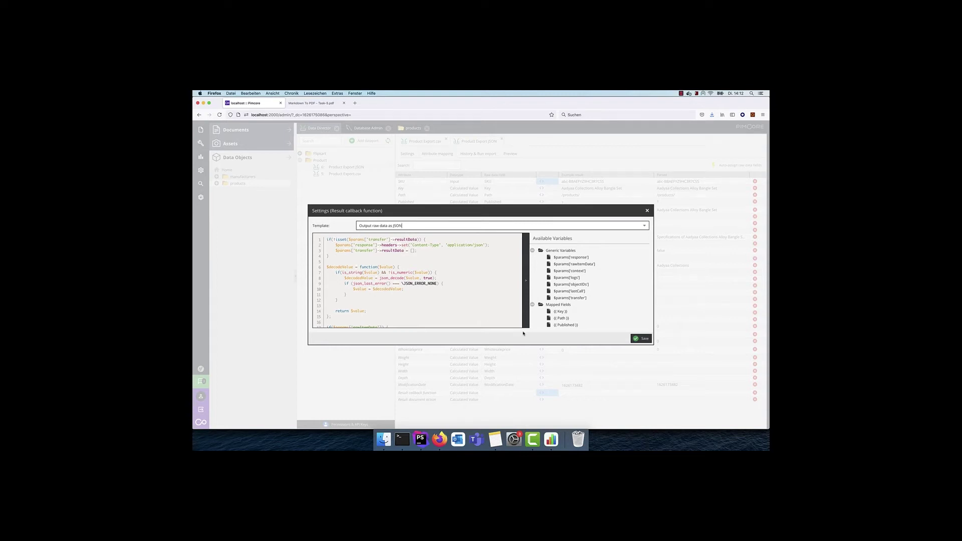
Save the result callback function, reload the products folder grid, and select the products with IDs 418 to 420.
{"action": "left_click", "coordinate": [641, 338]}
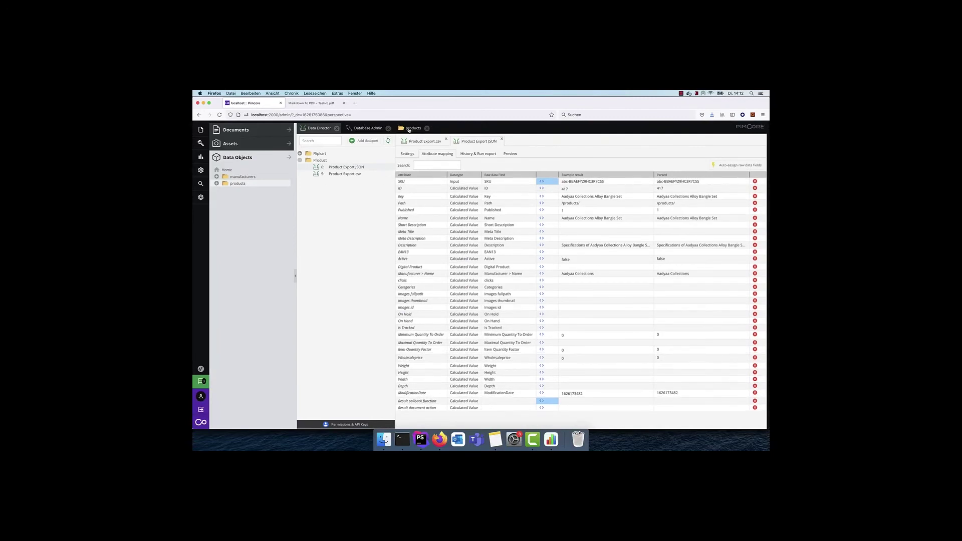
{"action": "left_click", "coordinate": [409, 128]}
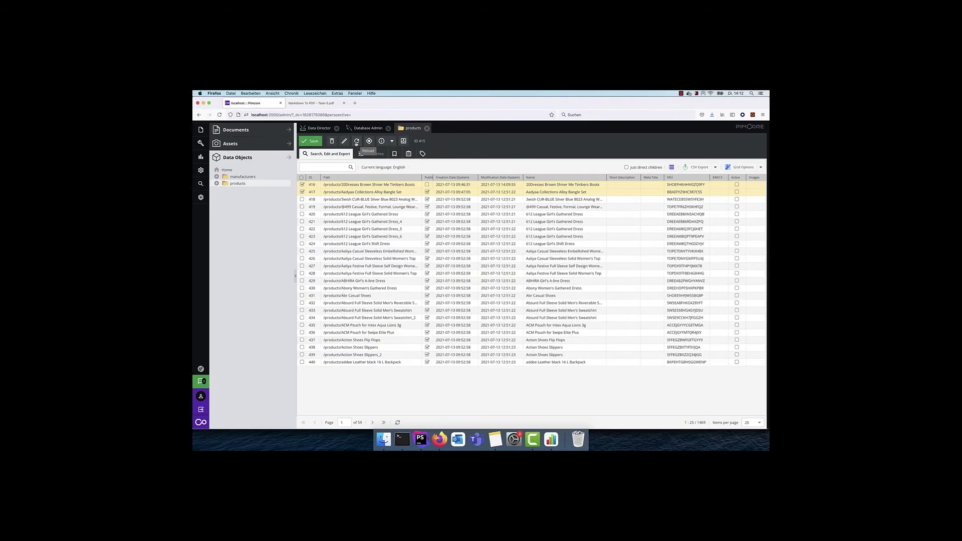
{"action": "left_click", "coordinate": [356, 141]}
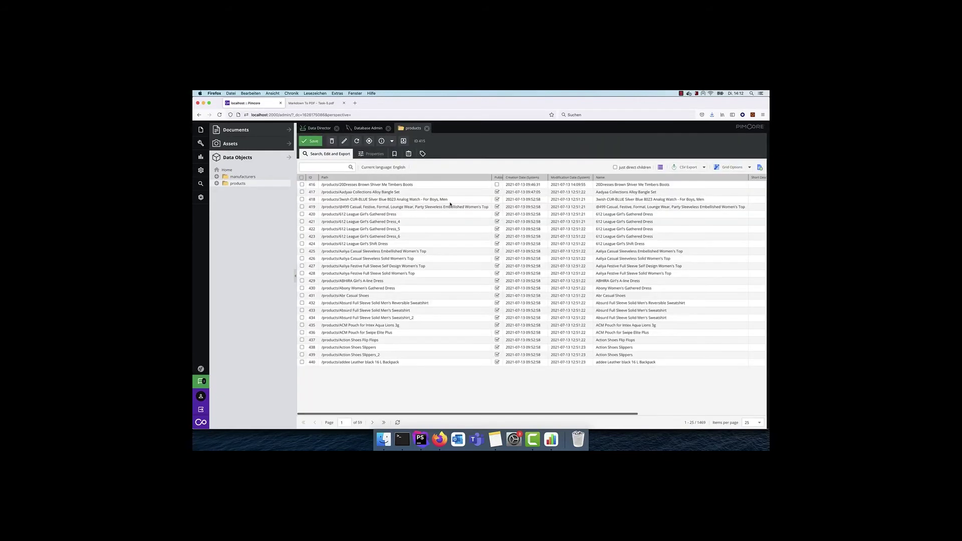
{"action": "left_click", "coordinate": [301, 199]}
{"action": "left_click", "coordinate": [302, 214]}
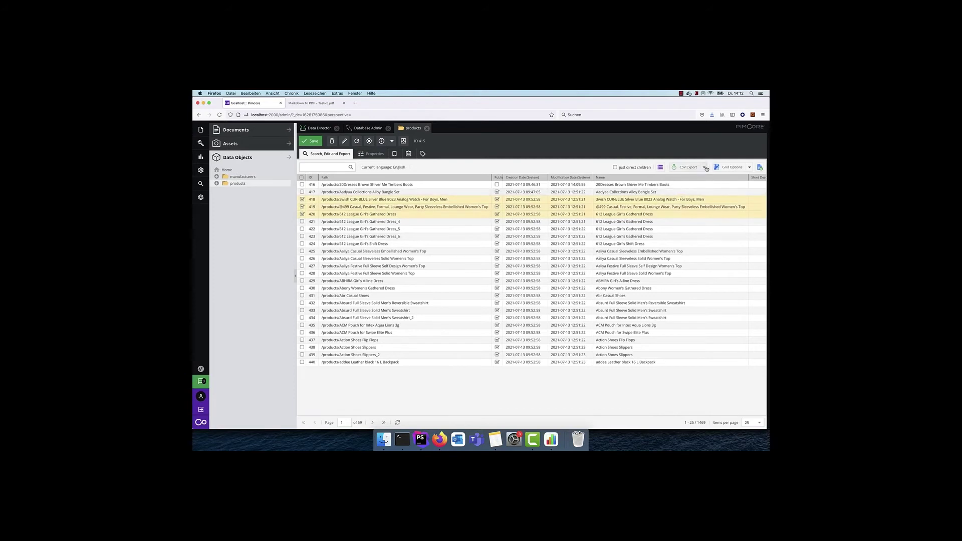
Export the selected products through Data Director with the Product Export JSON dataport in English and look through the JSON output.
{"action": "left_click", "coordinate": [705, 167]}
{"action": "left_click", "coordinate": [687, 185]}
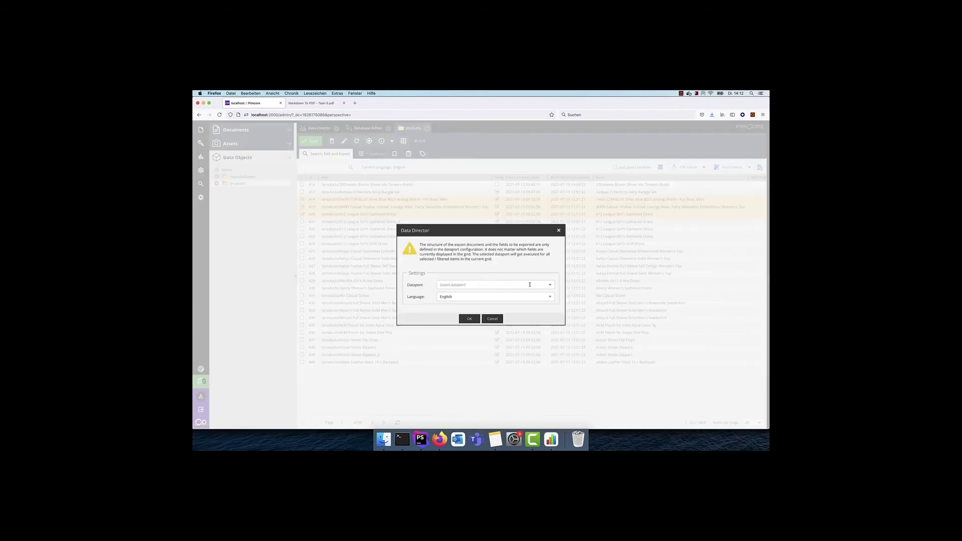
{"action": "left_click", "coordinate": [549, 285]}
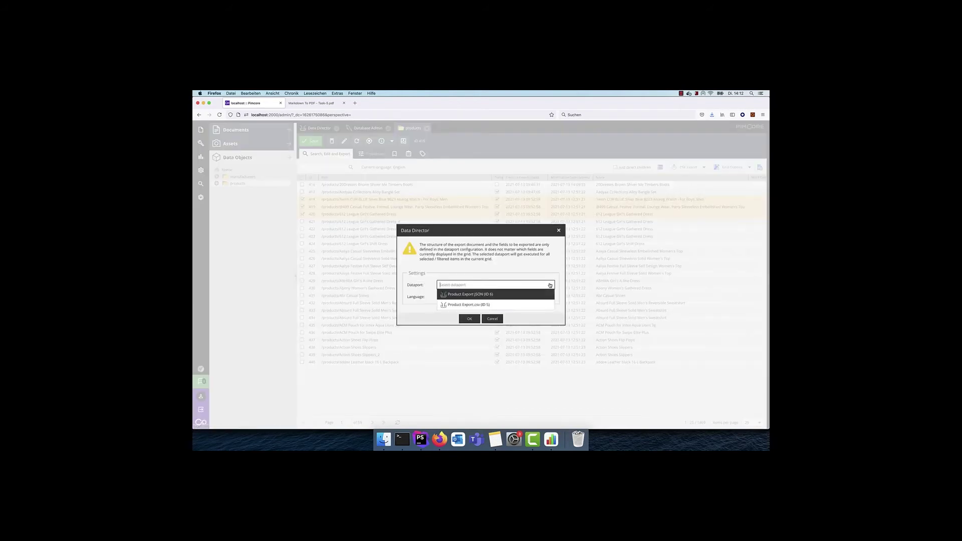
{"action": "left_click", "coordinate": [481, 295]}
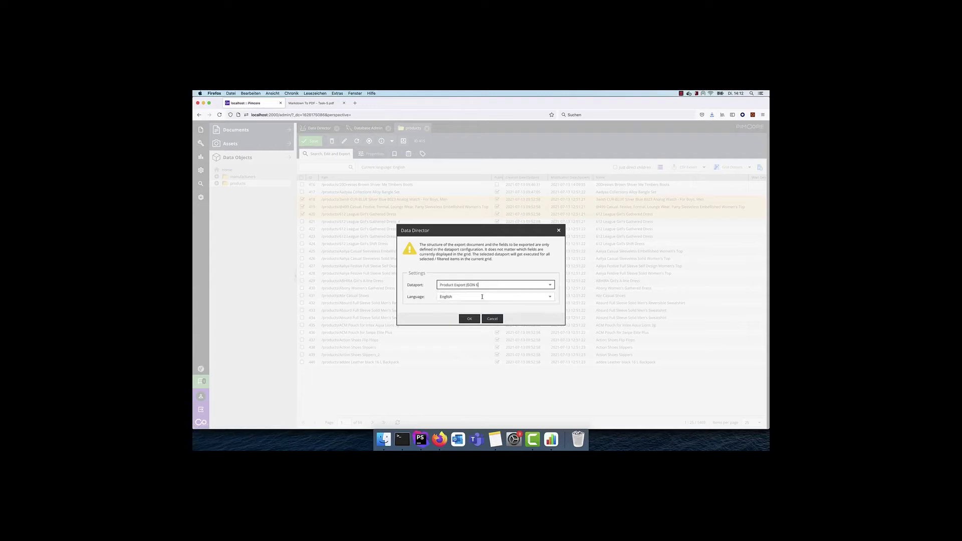
{"action": "left_click", "coordinate": [467, 320]}
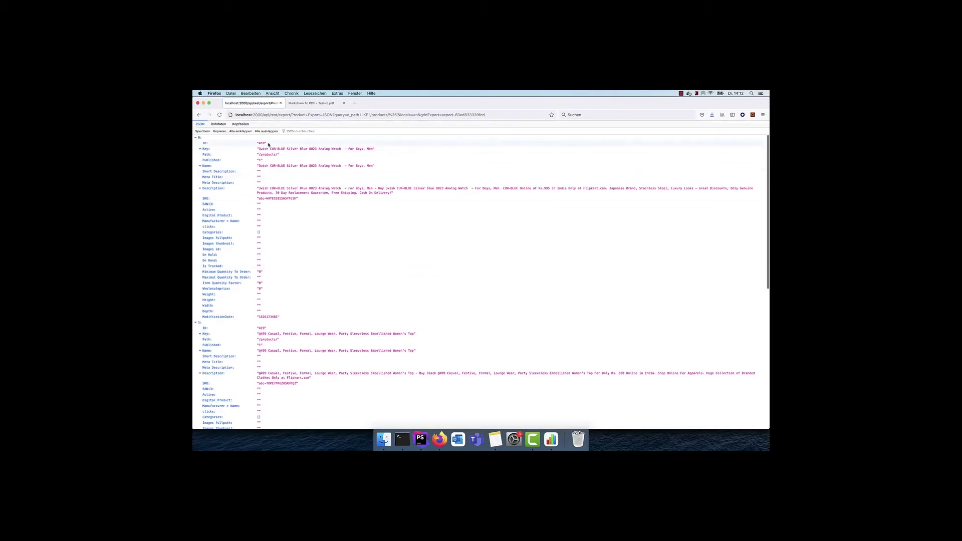
{"action": "scroll", "coordinate": [302, 208], "scroll_direction": "down", "scroll_amount": 5}
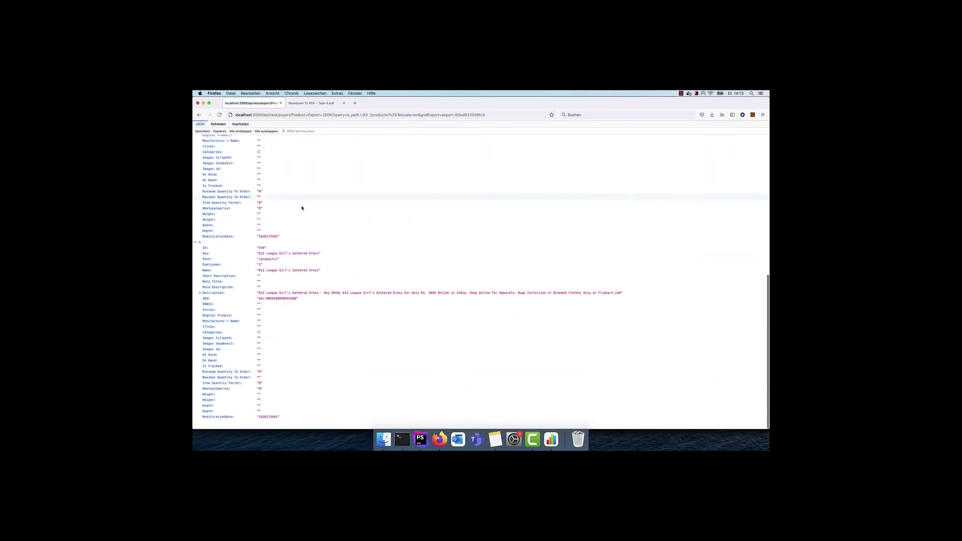
{"action": "scroll", "coordinate": [267, 258], "scroll_direction": "down", "scroll_amount": 5}
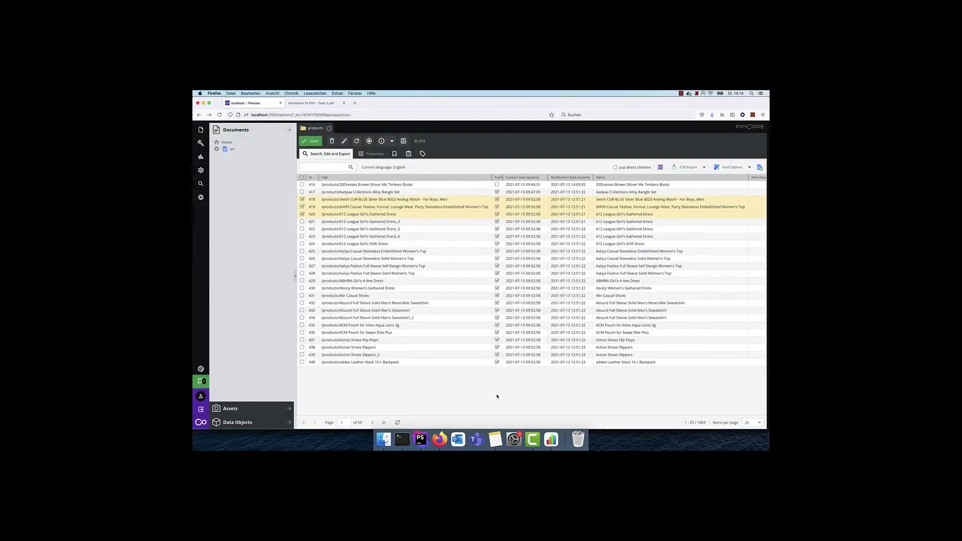
Check which dataports Data Director offers for exporting the selected products, closing the dialog without exporting.
{"action": "left_click", "coordinate": [704, 167]}
{"action": "left_click", "coordinate": [686, 188]}
{"action": "left_click", "coordinate": [550, 283]}
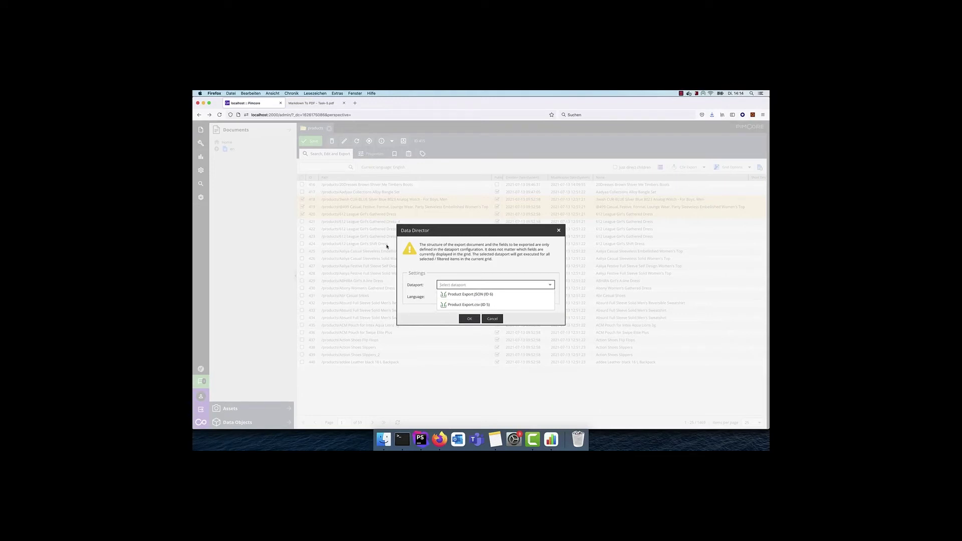
{"action": "left_click", "coordinate": [559, 231]}
{"action": "left_click", "coordinate": [559, 230]}
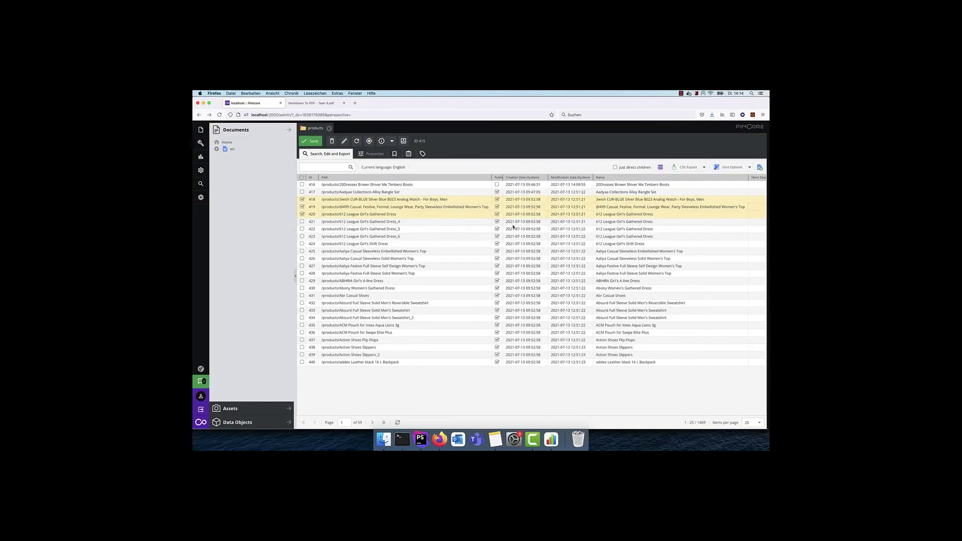
Expand the products folder under Data Objects and open the Product Export JSON dataport's settings in Data Director.
{"action": "left_click", "coordinate": [246, 426]}
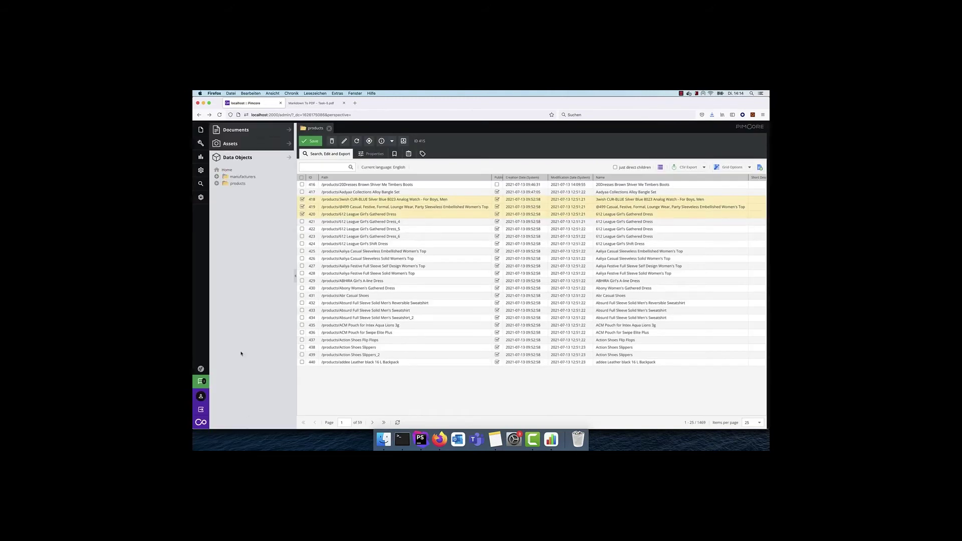
{"action": "left_click", "coordinate": [216, 183]}
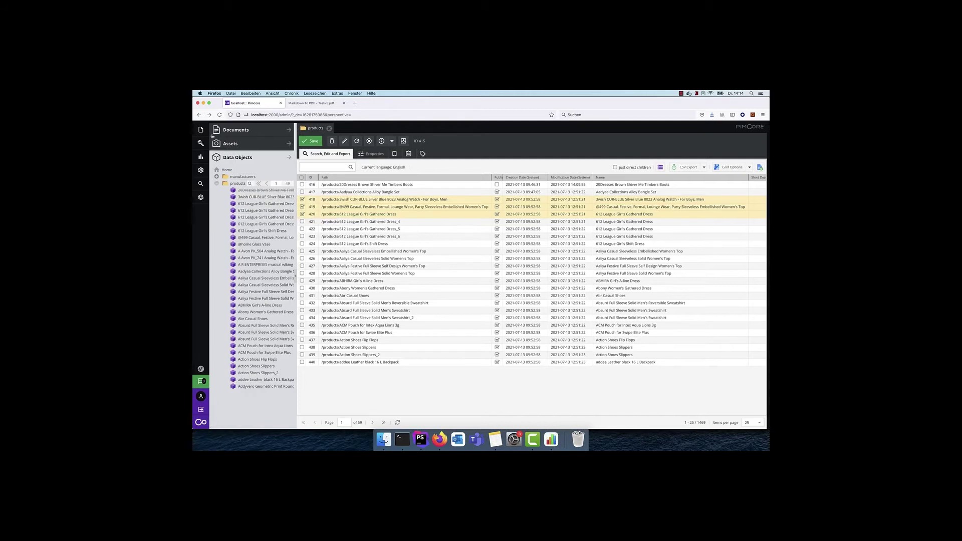
{"action": "left_click", "coordinate": [200, 170]}
{"action": "left_click", "coordinate": [248, 319]}
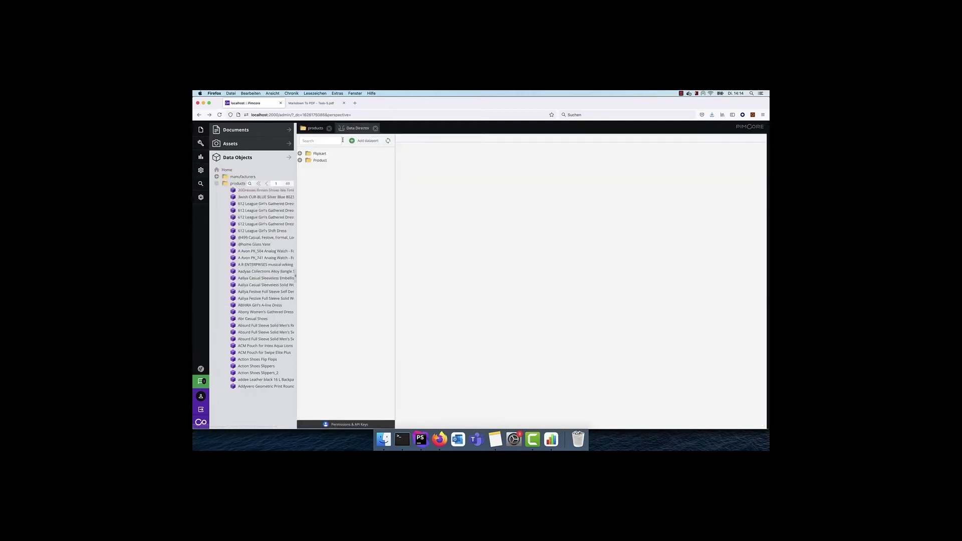
{"action": "left_click", "coordinate": [301, 161]}
{"action": "left_click", "coordinate": [346, 167]}
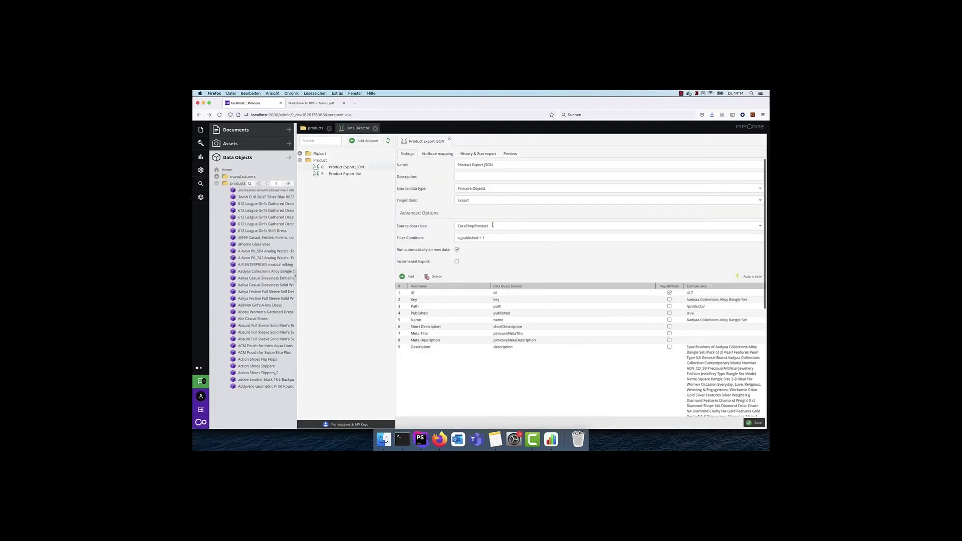
Open and expand the manufacturers folder, check which dataports are available for its objects, and close the export dialog.
{"action": "left_click", "coordinate": [212, 178]}
{"action": "left_click", "coordinate": [216, 176]}
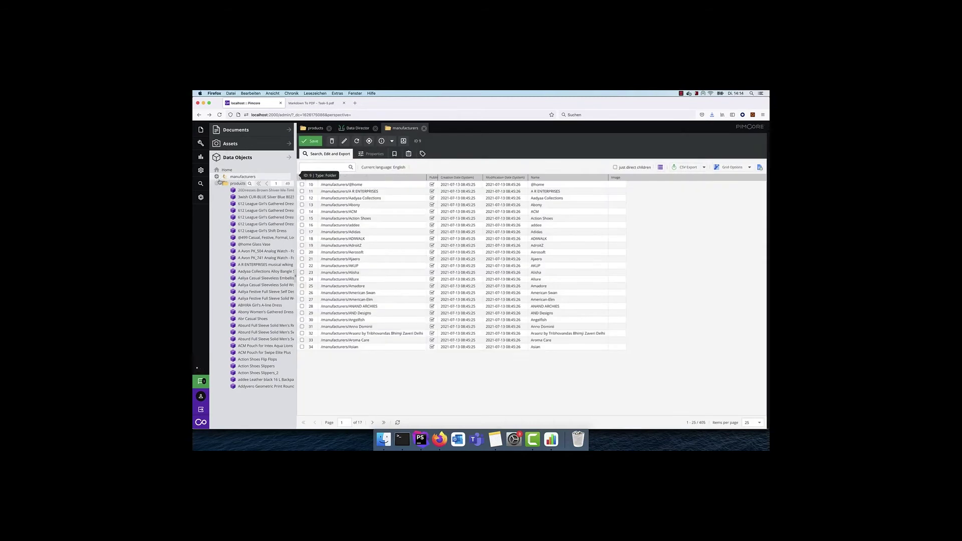
{"action": "left_click", "coordinate": [704, 167]}
{"action": "left_click", "coordinate": [691, 185]}
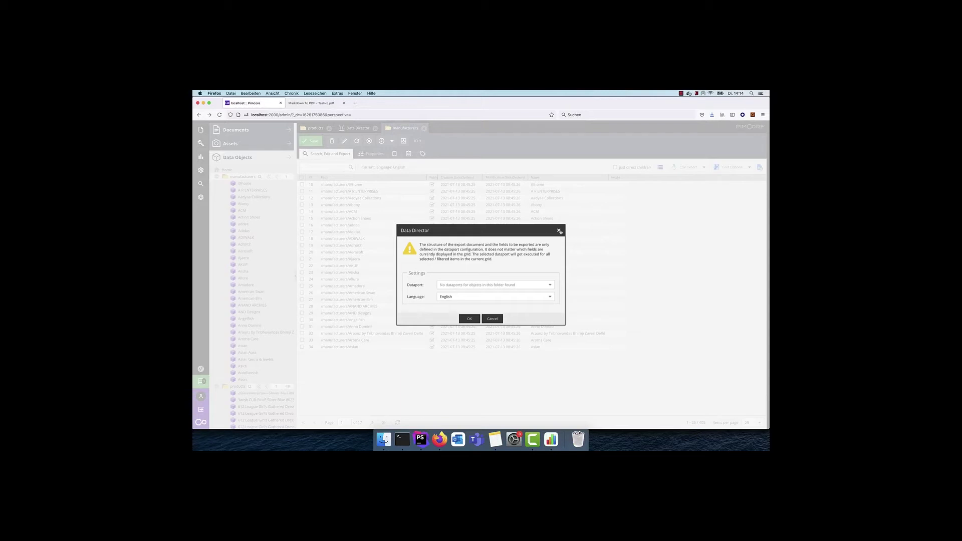
{"action": "left_click", "coordinate": [559, 230]}
Review the filter condition of Product Export JSON and compare the manufacturers grid with the Data Director export dialog for products.
{"action": "left_click", "coordinate": [355, 128]}
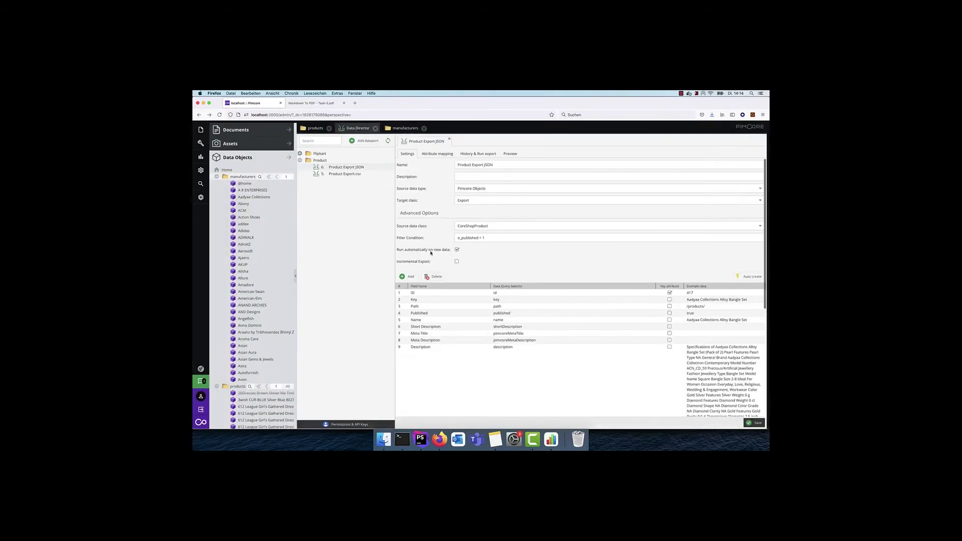
{"action": "left_click_drag", "start_coordinate": [485, 237], "coordinate": [439, 241]}
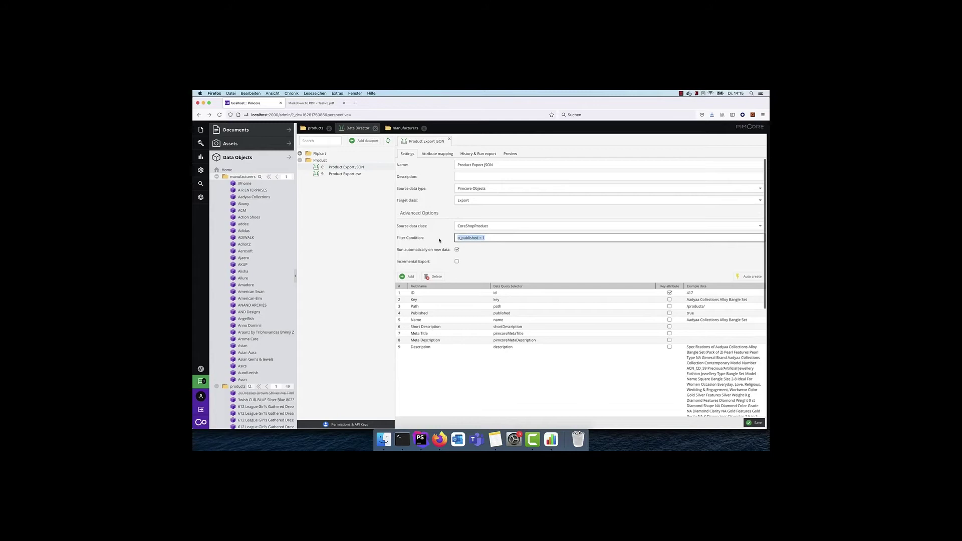
{"action": "left_click", "coordinate": [244, 177]}
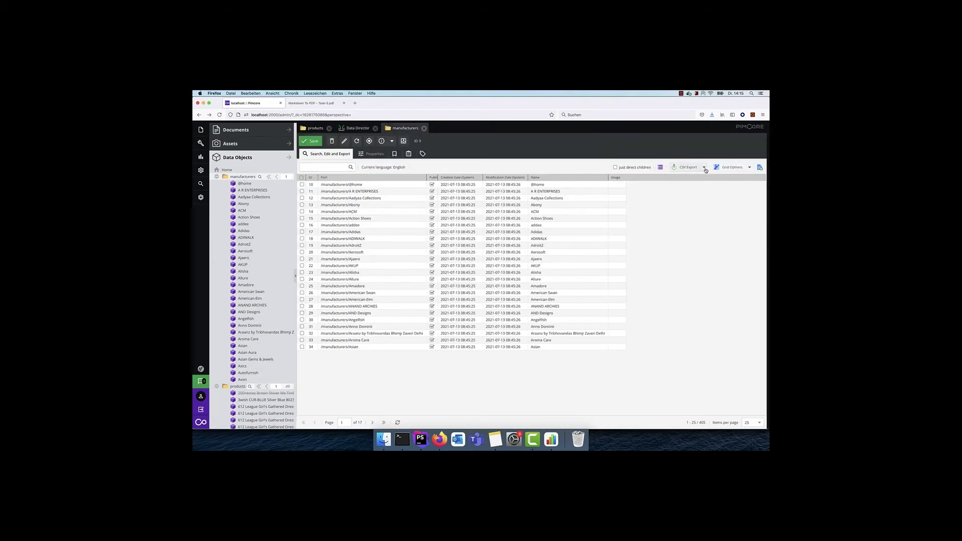
{"action": "left_click", "coordinate": [238, 386]}
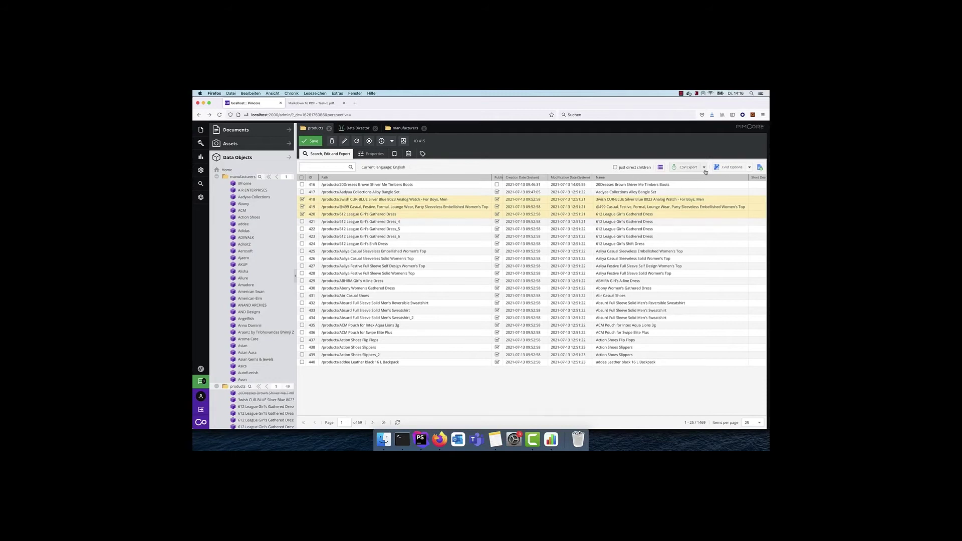
{"action": "left_click", "coordinate": [703, 167]}
{"action": "left_click", "coordinate": [691, 188]}
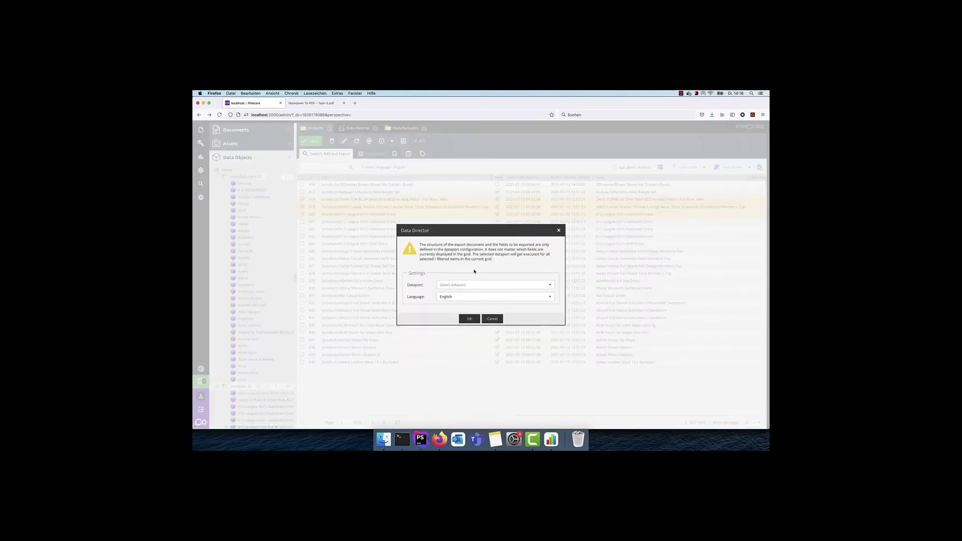
{"action": "left_click", "coordinate": [492, 319]}
Open the CoreShopProduct class definition and inspect the settings of its localized name field.
{"action": "left_click", "coordinate": [355, 128]}
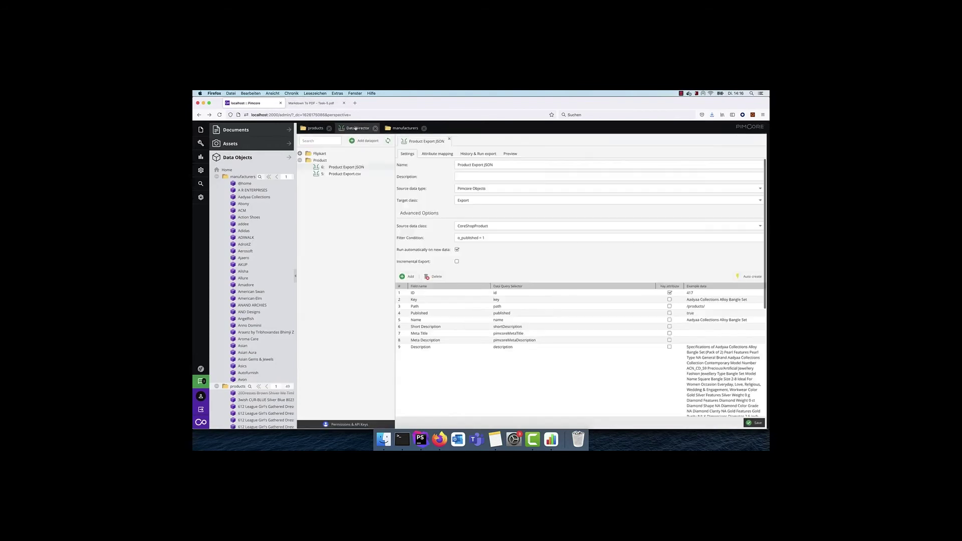
{"action": "left_click", "coordinate": [199, 170]}
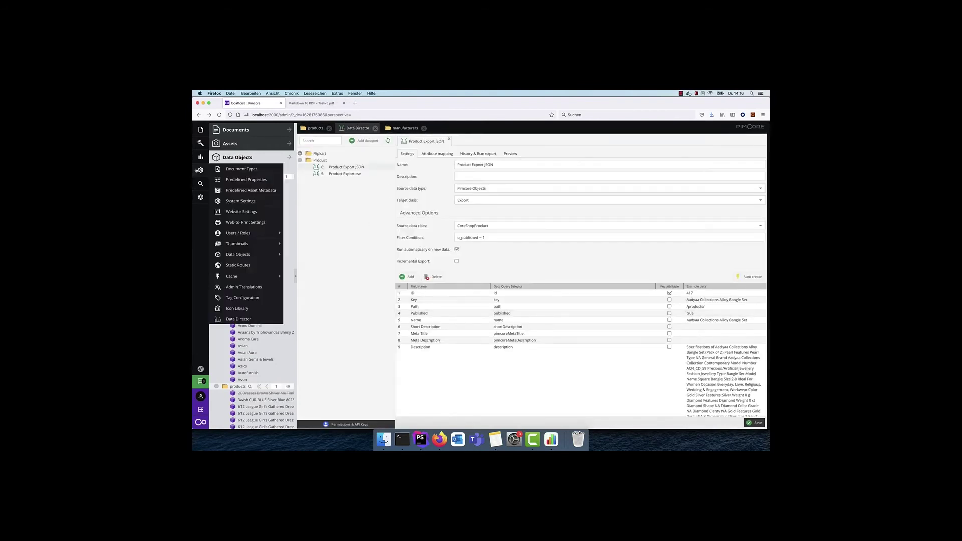
{"action": "mouse_move", "coordinate": [250, 254]}
{"action": "left_click", "coordinate": [320, 257]}
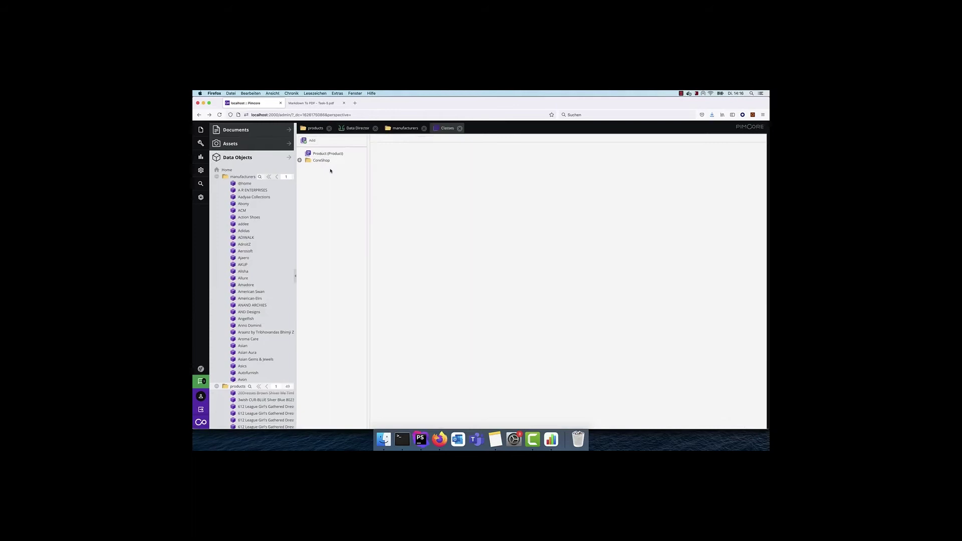
{"action": "left_click", "coordinate": [299, 160]}
{"action": "left_click", "coordinate": [344, 249]}
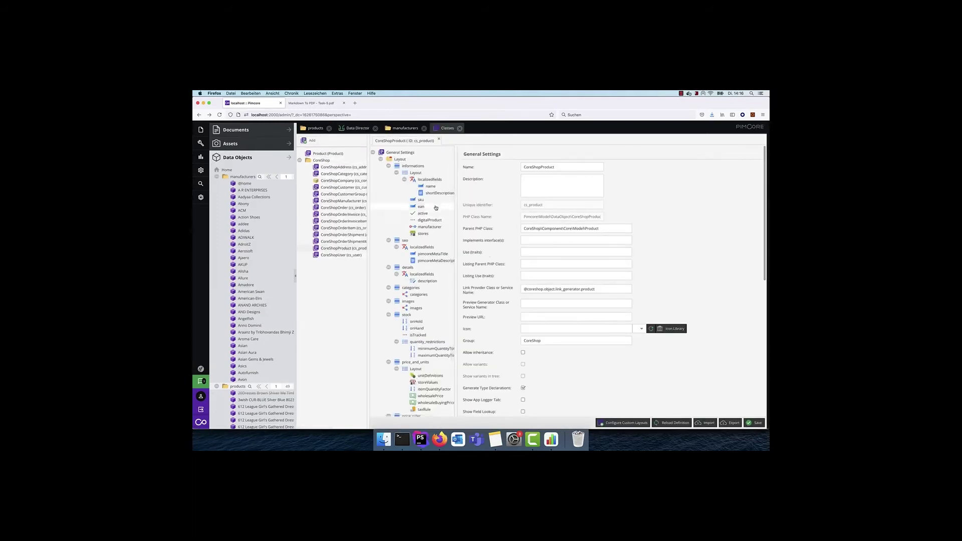
{"action": "left_click", "coordinate": [431, 186]}
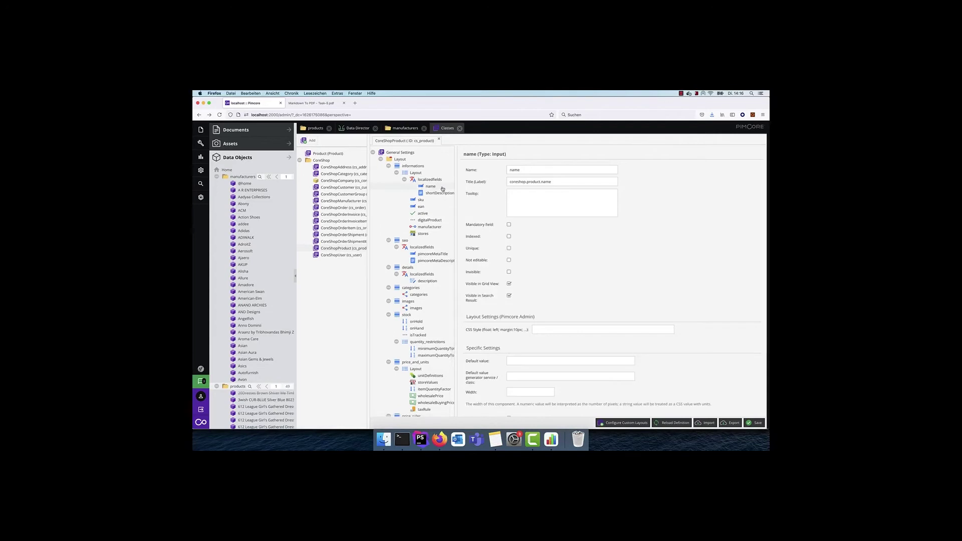
Try a language suffix in the Name field's data query selector of Product Export JSON and restore the selector to name.
{"action": "left_click", "coordinate": [358, 128]}
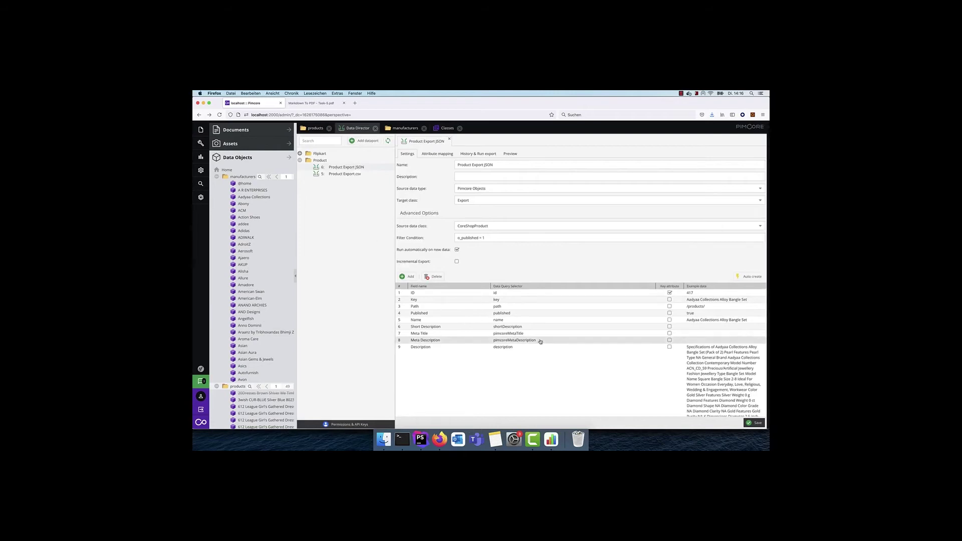
{"action": "double_click", "coordinate": [503, 321]}
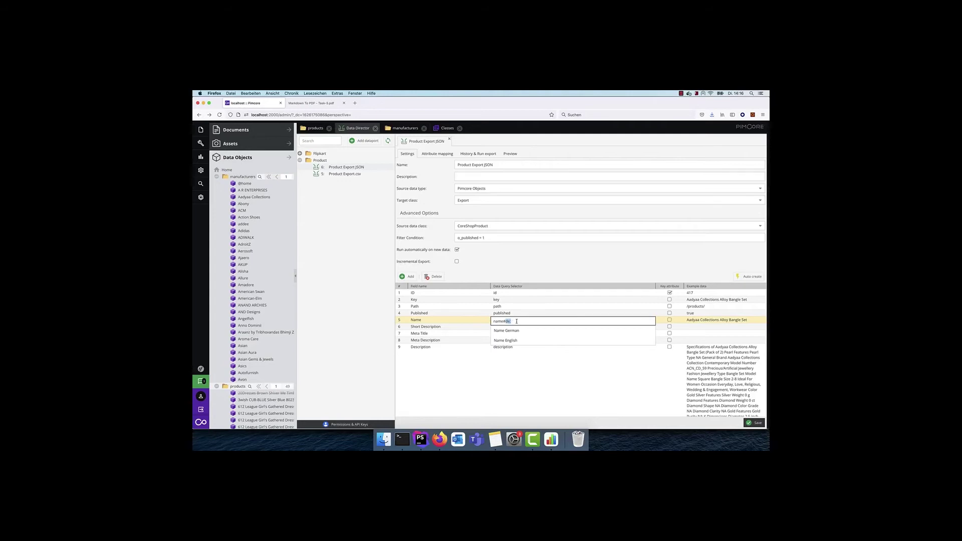
{"action": "key", "text": "BackSpace"}
{"action": "key", "text": "BackSpace"}
{"action": "key", "text": "BackSpace"}
{"action": "key", "text": "Return"}
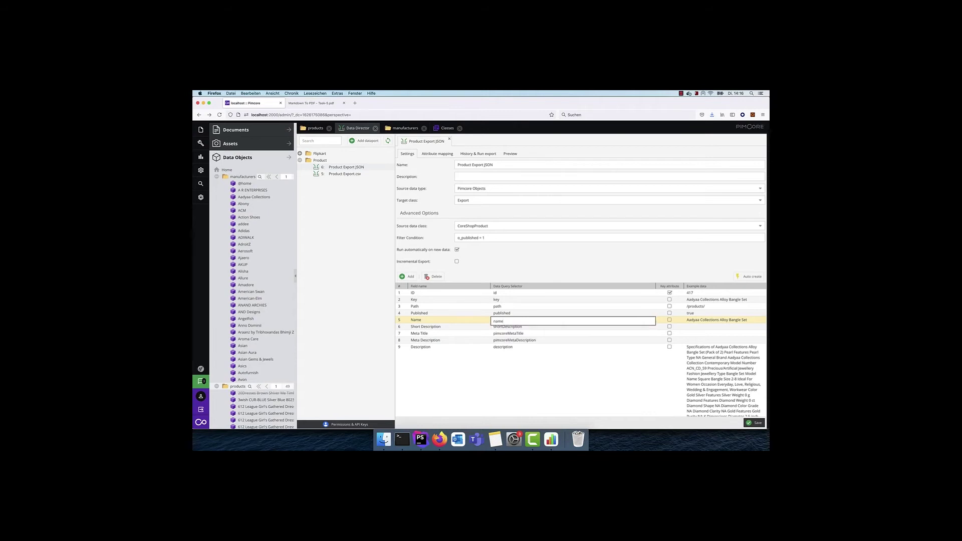
{"action": "scroll", "coordinate": [576, 326], "scroll_direction": "down", "scroll_amount": 10}
{"action": "scroll", "coordinate": [526, 262], "scroll_direction": "up", "scroll_amount": 10}
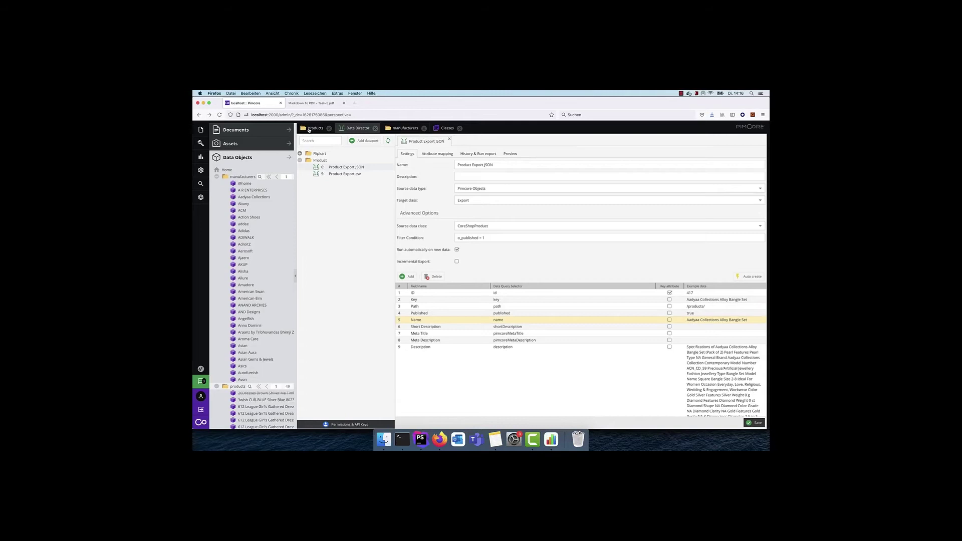
Open the 3wish CUR-BLUE Silver Blue analog watch product and compare its English and German name values.
{"action": "left_click", "coordinate": [252, 401]}
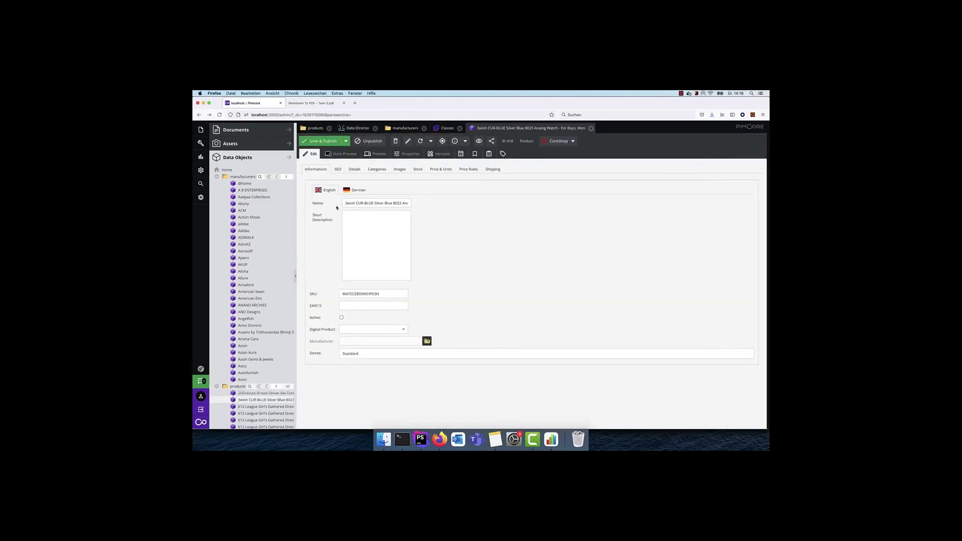
{"action": "left_click_drag", "start_coordinate": [348, 203], "coordinate": [430, 205]}
{"action": "left_click", "coordinate": [356, 190]}
{"action": "left_click_drag", "start_coordinate": [350, 204], "coordinate": [318, 203]}
{"action": "left_click", "coordinate": [353, 204]}
{"action": "left_click_drag", "start_coordinate": [344, 203], "coordinate": [307, 203]}
{"action": "double_click", "coordinate": [347, 204]}
Export the three selected products through the Product Export.csv dataport in English, open the file in Numbers and check its Name column.
{"action": "left_click", "coordinate": [306, 127]}
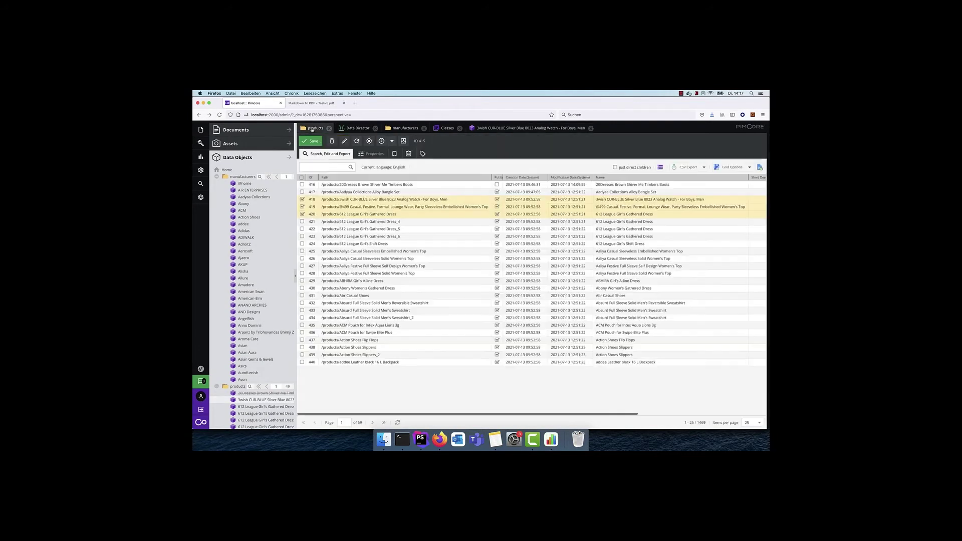
{"action": "left_click", "coordinate": [704, 167]}
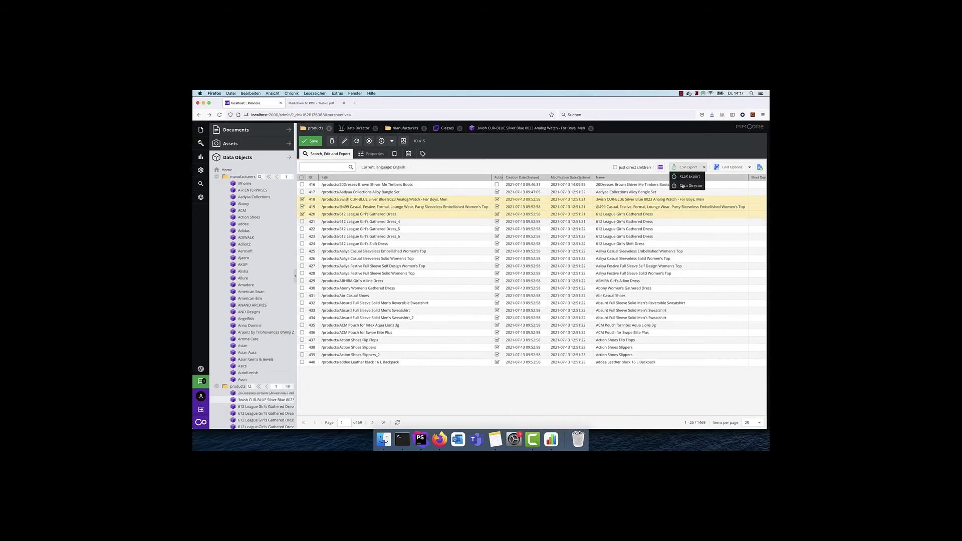
{"action": "left_click", "coordinate": [685, 186]}
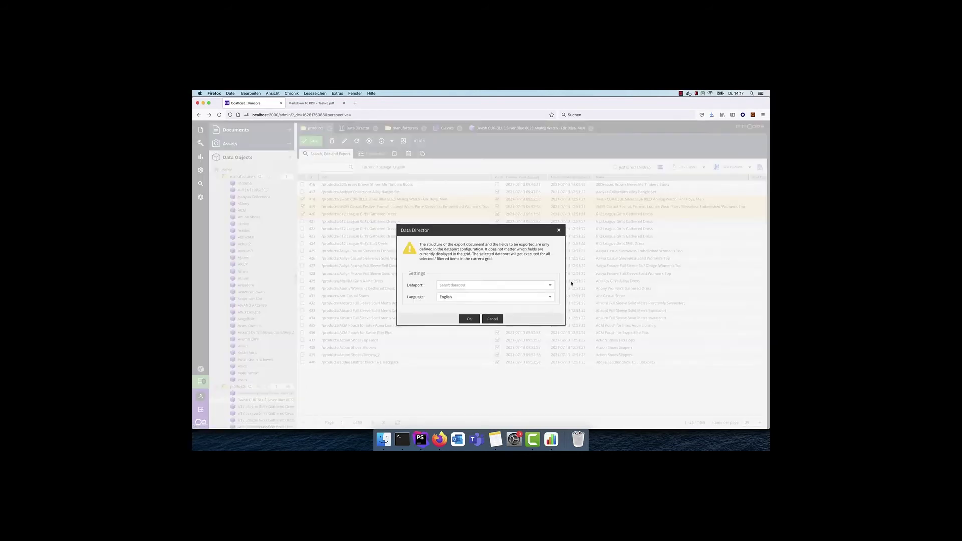
{"action": "left_click", "coordinate": [536, 285]}
{"action": "left_click", "coordinate": [479, 304]}
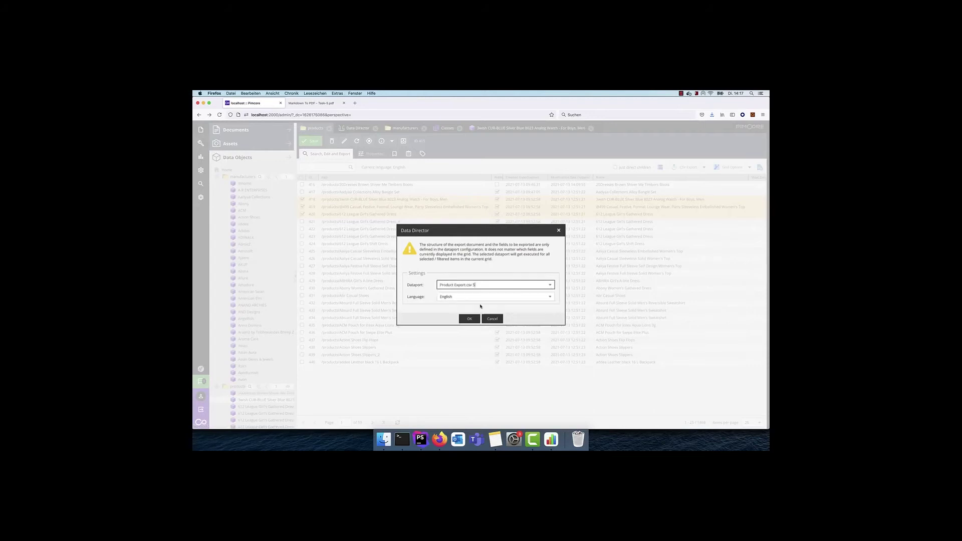
{"action": "left_click", "coordinate": [469, 319]}
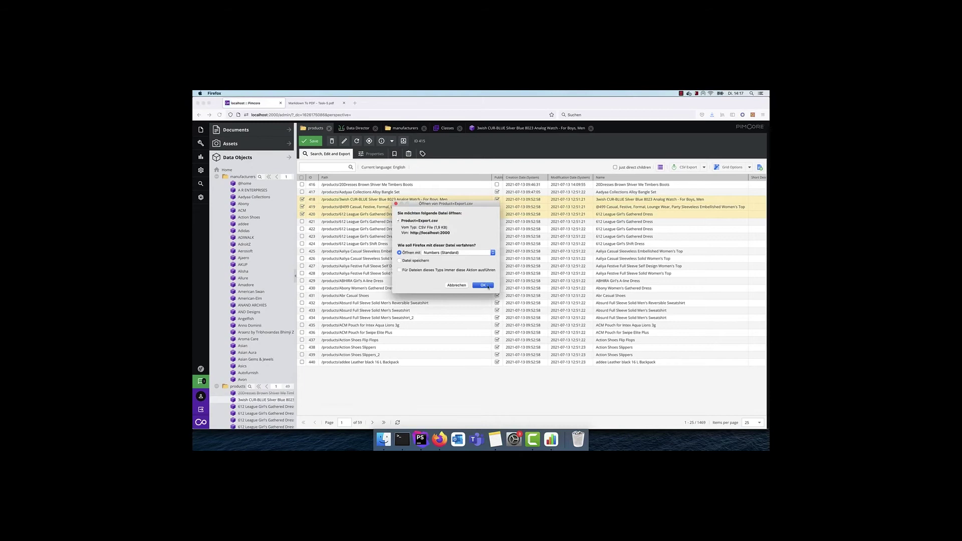
{"action": "left_click", "coordinate": [483, 285]}
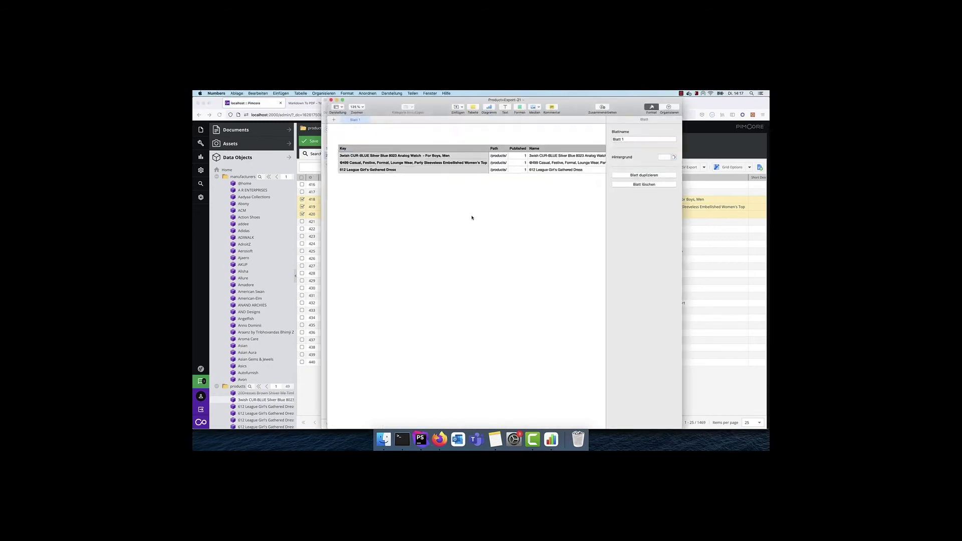
{"action": "scroll", "coordinate": [525, 184], "scroll_direction": "right", "scroll_amount": 2}
{"action": "left_click", "coordinate": [495, 157]}
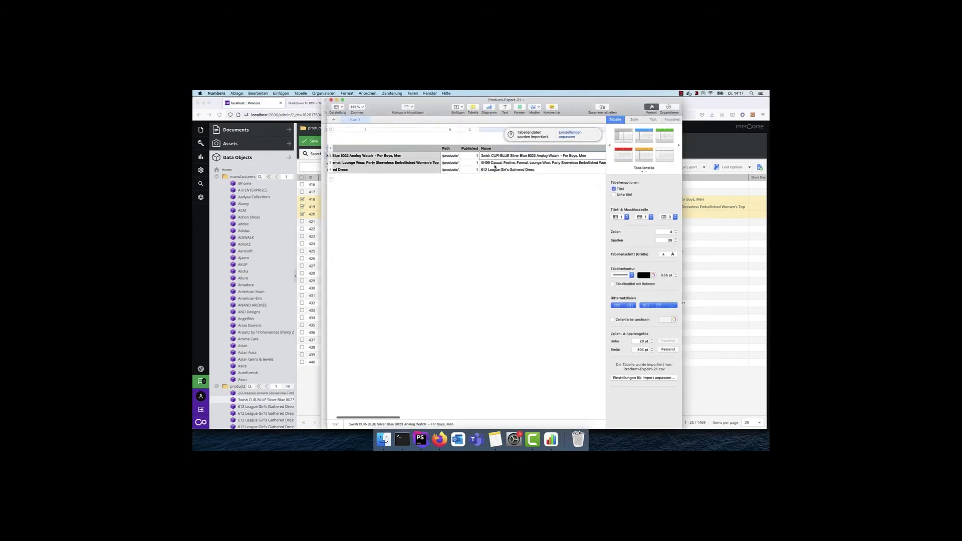
{"action": "left_click", "coordinate": [496, 170]}
Export the same three products through Product Export.csv with the language set to German and check the names in Numbers.
{"action": "left_click", "coordinate": [708, 161]}
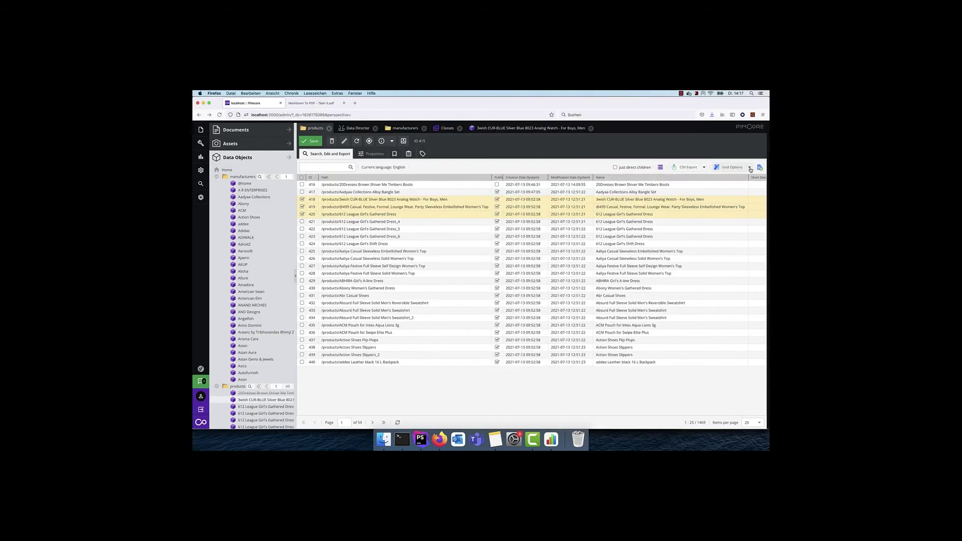
{"action": "left_click", "coordinate": [705, 168]}
{"action": "left_click", "coordinate": [696, 186]}
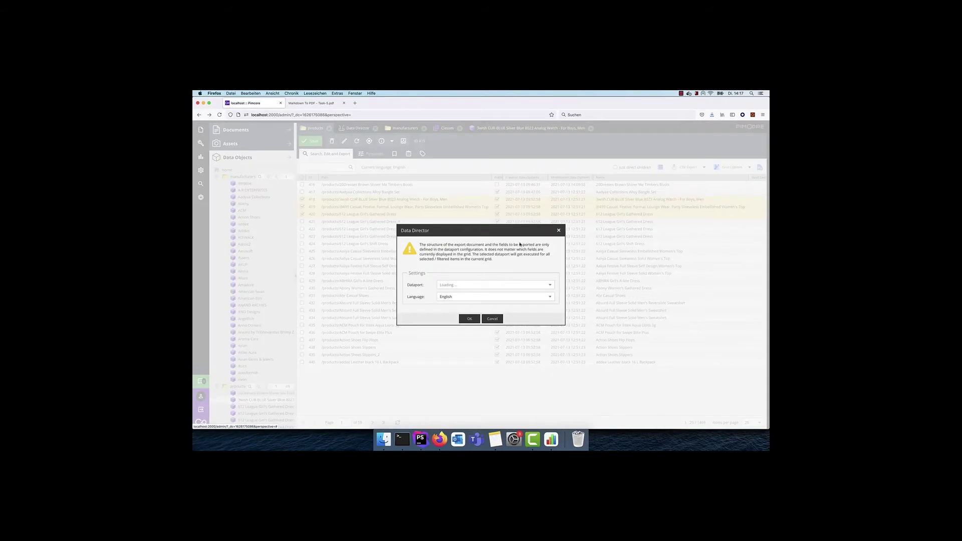
{"action": "left_click", "coordinate": [496, 304]}
{"action": "left_click", "coordinate": [549, 296]}
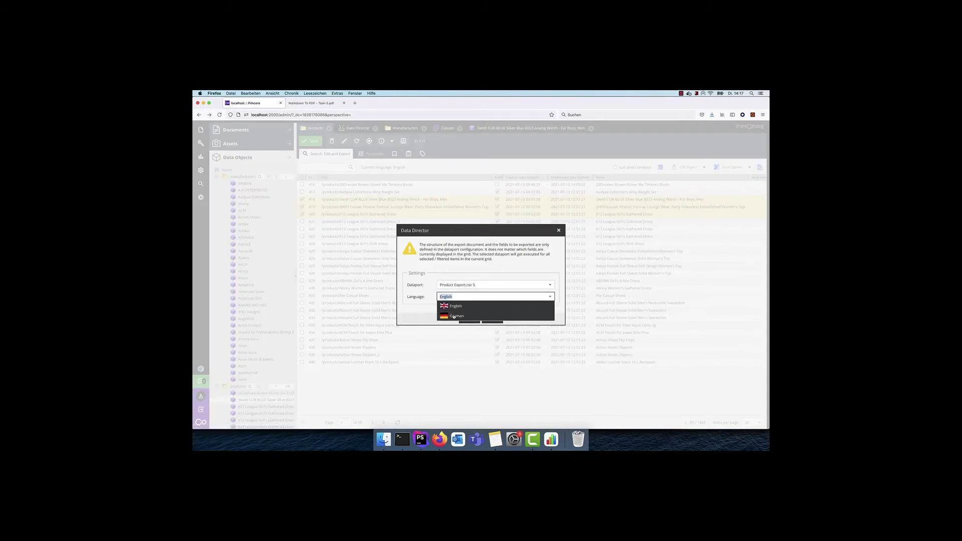
{"action": "left_click", "coordinate": [460, 314]}
{"action": "left_click", "coordinate": [470, 321]}
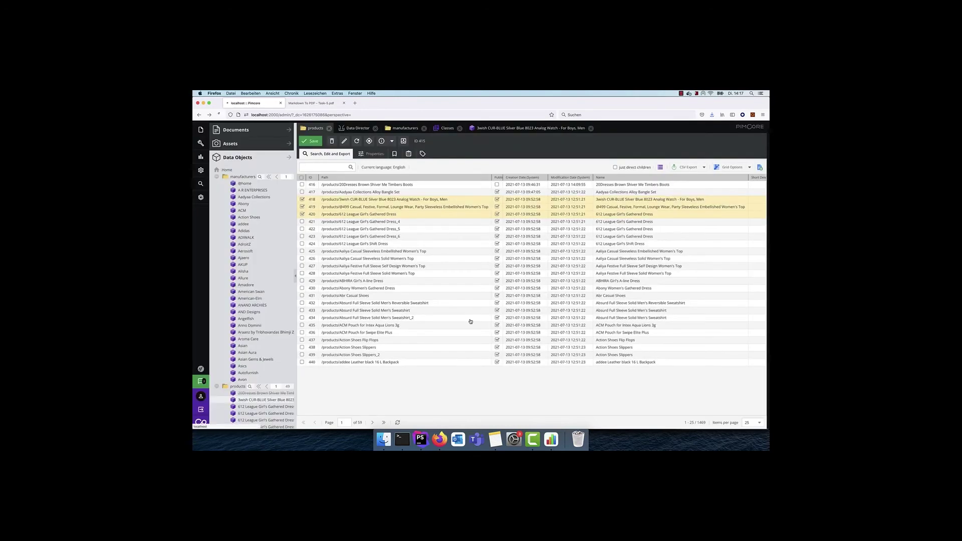
{"action": "left_click", "coordinate": [483, 285]}
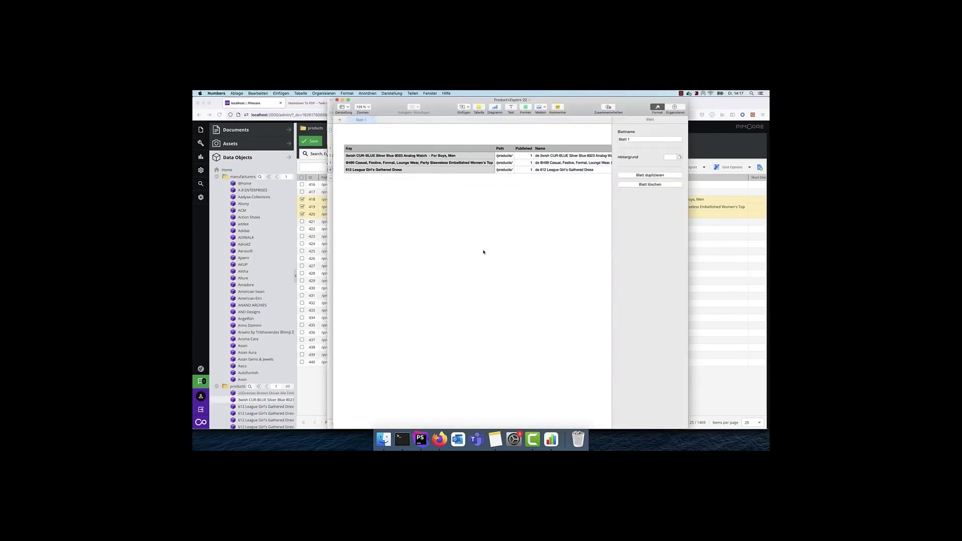
{"action": "left_click", "coordinate": [465, 156]}
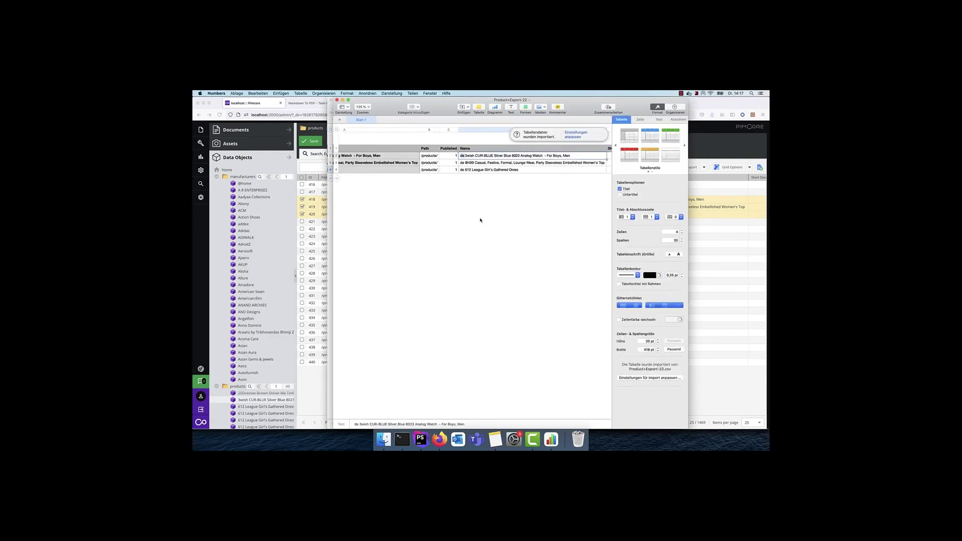
{"action": "left_click", "coordinate": [707, 147]}
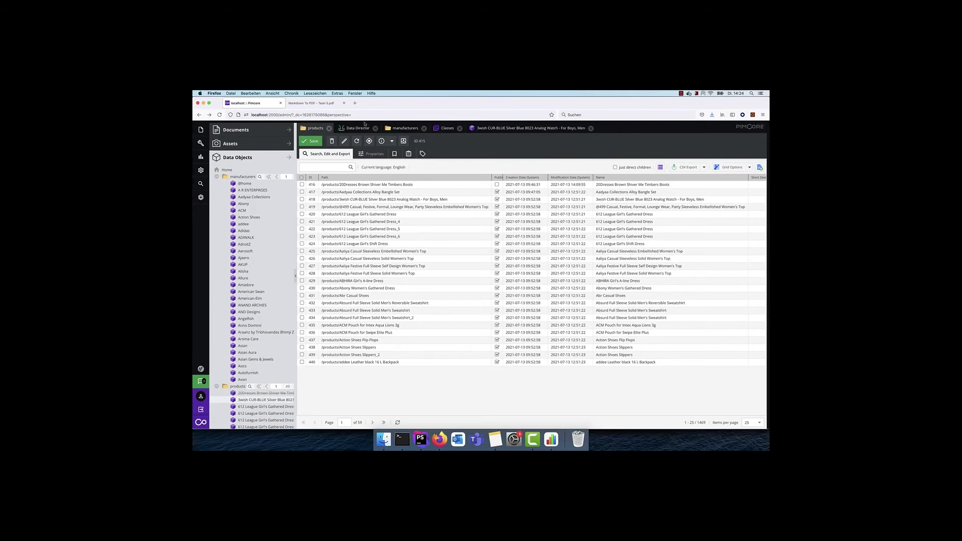
In the attribute mapping of Product Export.csv, apply the Save as asset template to the result document action and save it.
{"action": "left_click", "coordinate": [349, 130]}
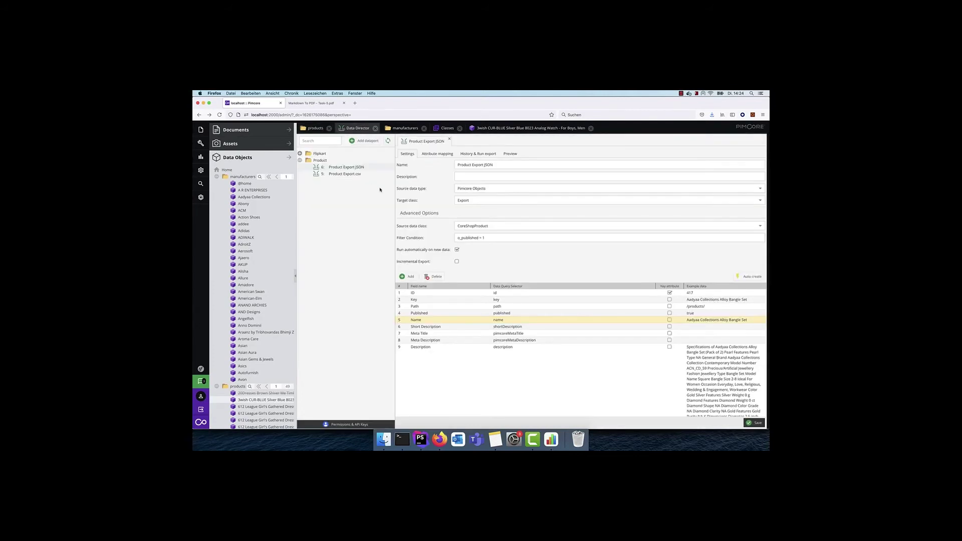
{"action": "left_click", "coordinate": [345, 174]}
{"action": "left_click", "coordinate": [436, 154]}
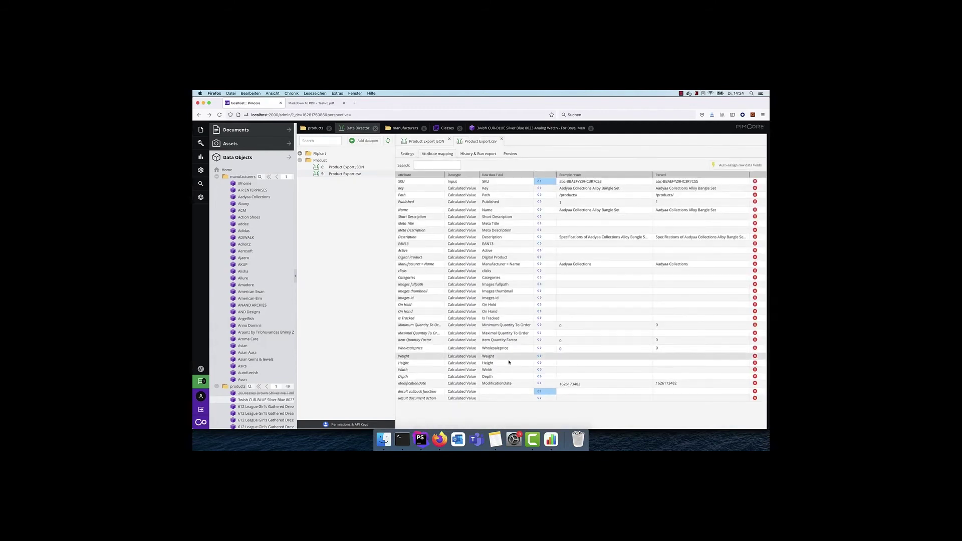
{"action": "left_click", "coordinate": [539, 399]}
{"action": "left_click", "coordinate": [644, 226]}
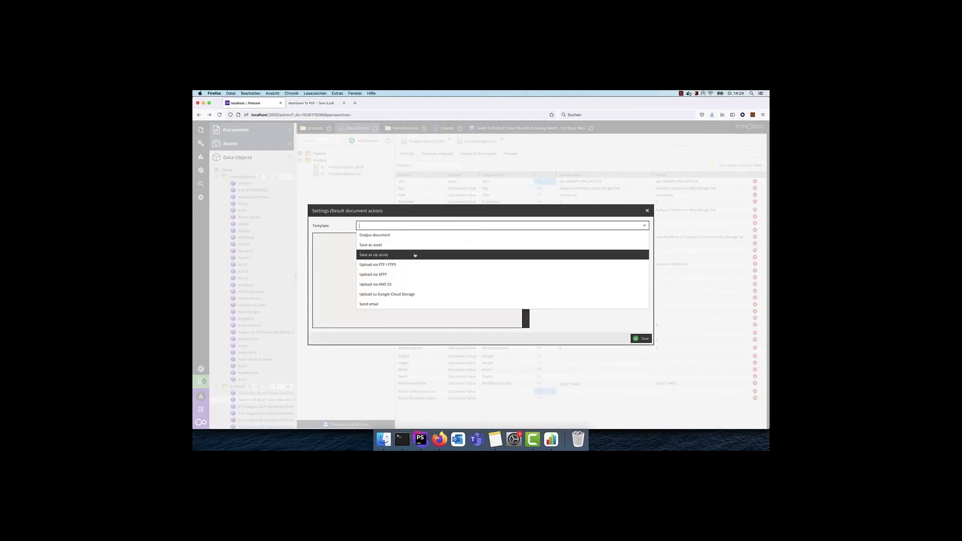
{"action": "left_click", "coordinate": [386, 246]}
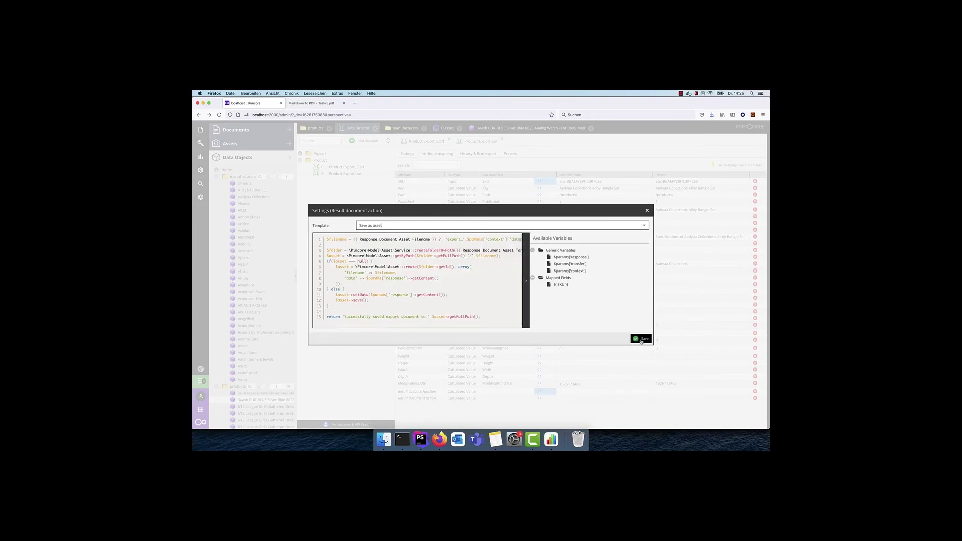
{"action": "left_click", "coordinate": [641, 341]}
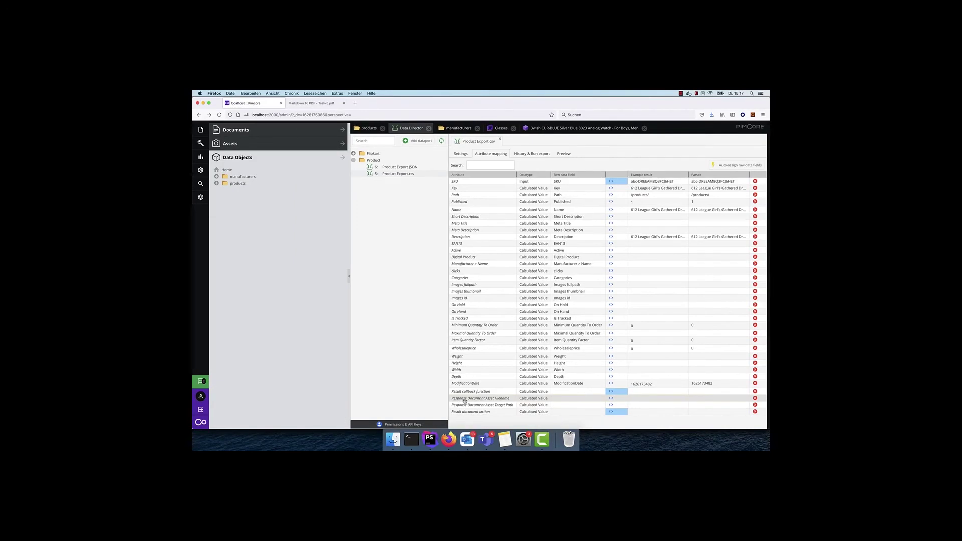
Set the Response Document Asset Filename to export.csv.
{"action": "left_click", "coordinate": [499, 402]}
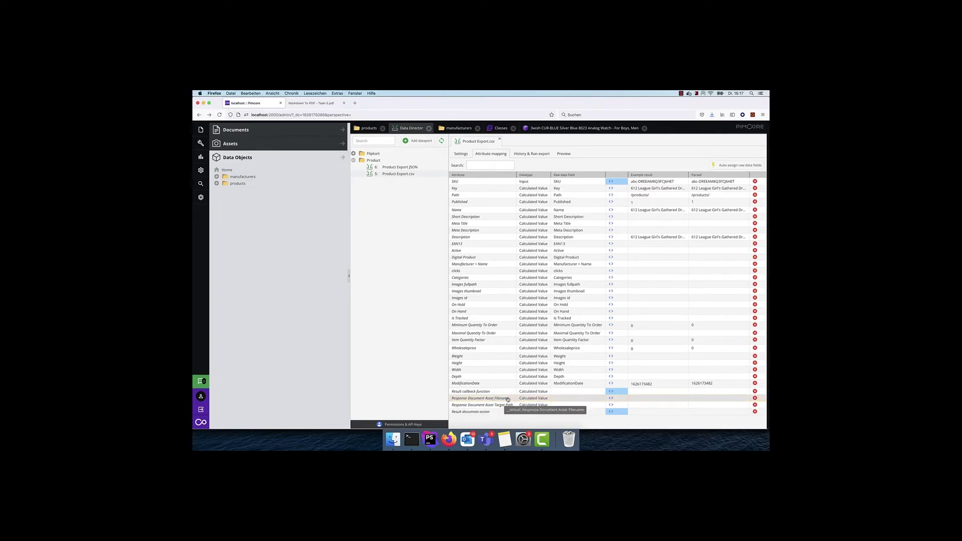
{"action": "left_click", "coordinate": [611, 400]}
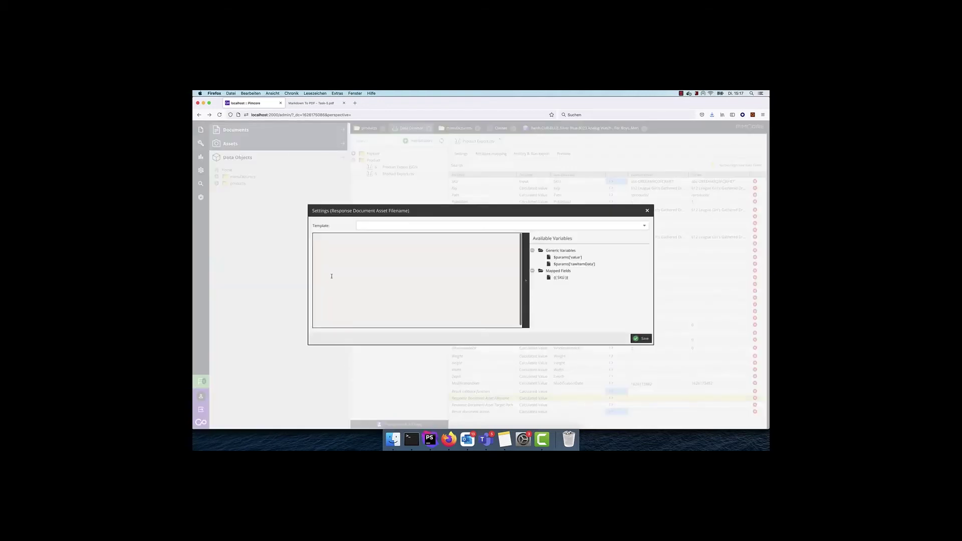
{"action": "type", "text": "export.csv"}
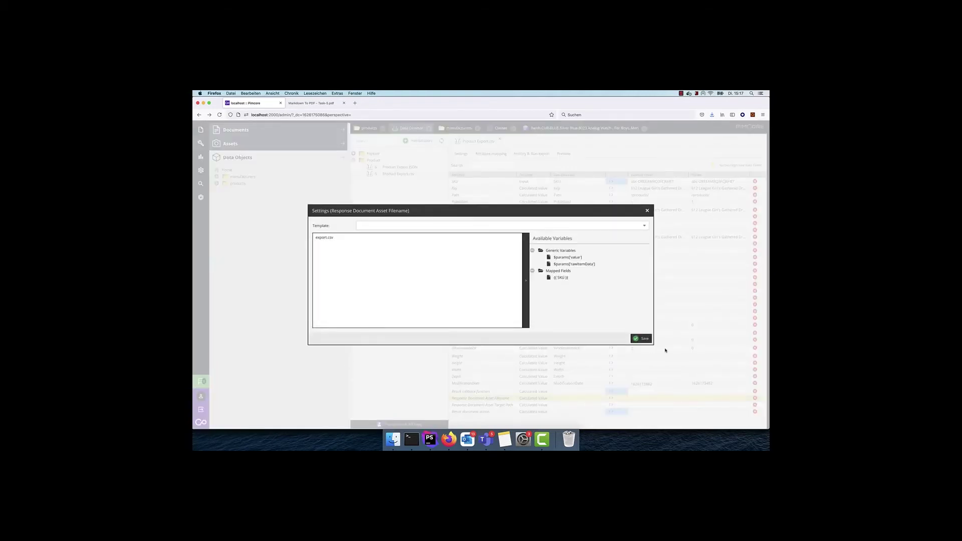
{"action": "left_click", "coordinate": [641, 338]}
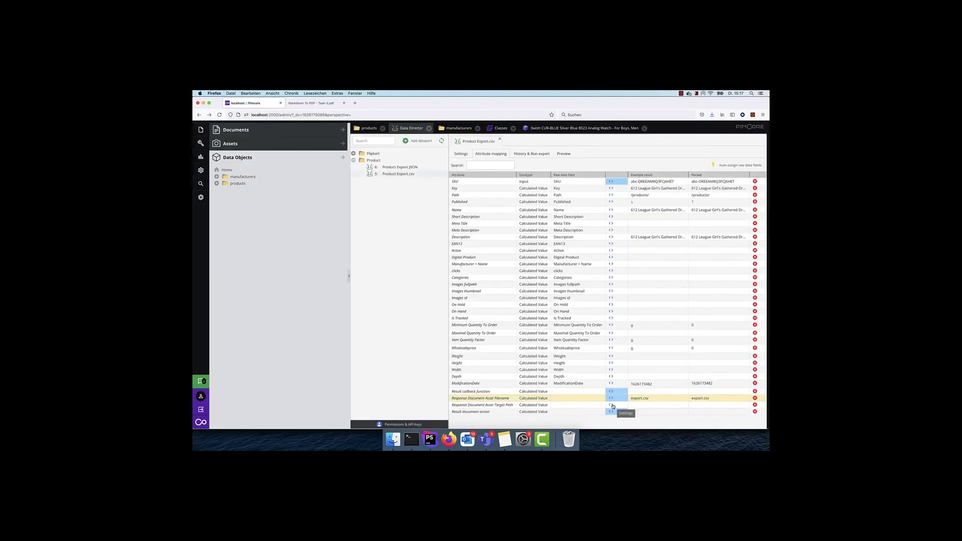
Create an exports folder under the assets Home folder.
{"action": "left_click", "coordinate": [611, 404]}
{"action": "left_click", "coordinate": [647, 212]}
{"action": "left_click", "coordinate": [233, 143]}
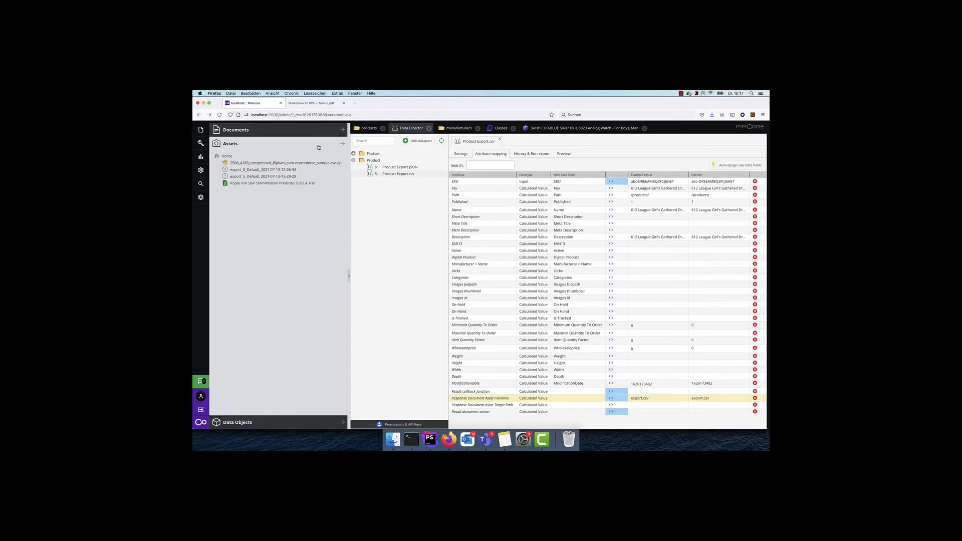
{"action": "right_click", "coordinate": [233, 161]}
{"action": "mouse_move", "coordinate": [252, 163]}
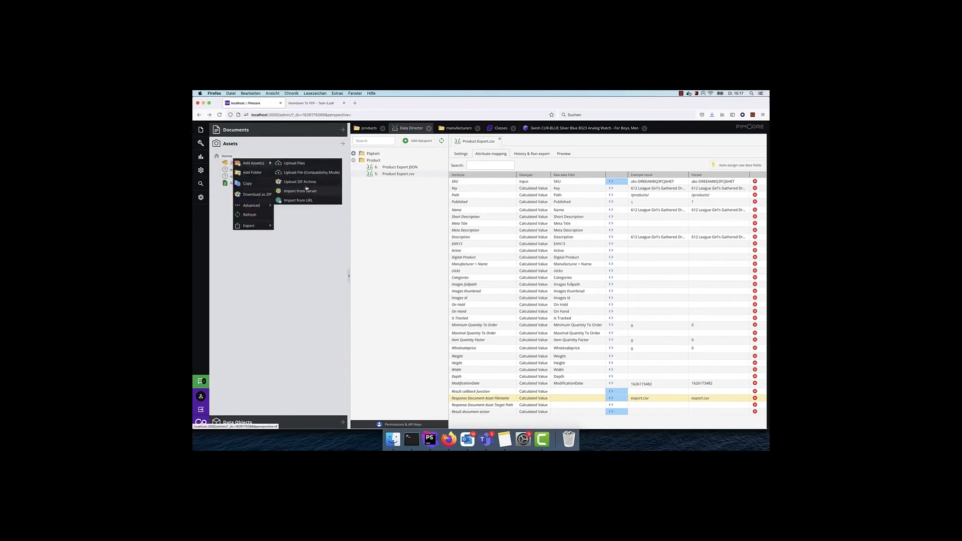
{"action": "left_click", "coordinate": [251, 172]}
{"action": "type", "text": "exports"}
{"action": "key", "text": "Return"}
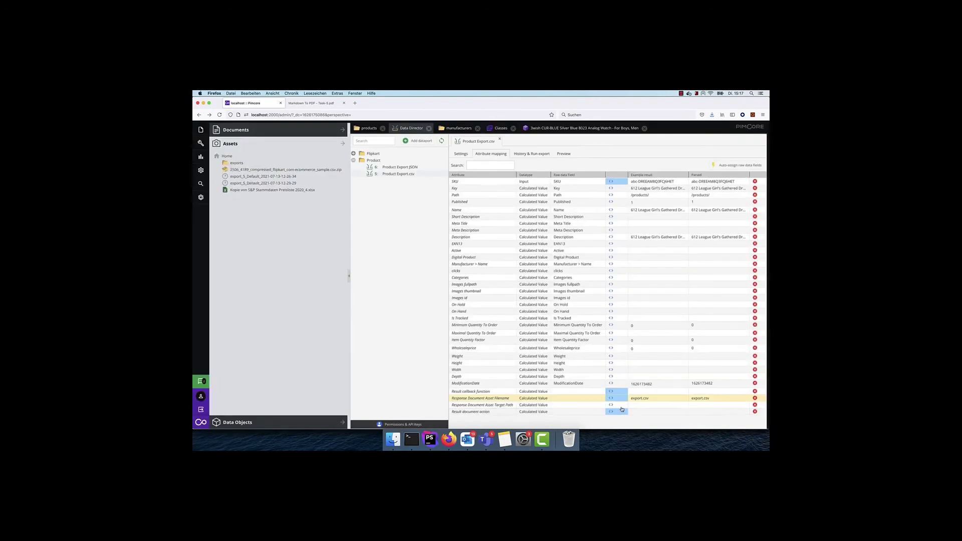
Set the Response Document Asset Target Path to /exports.
{"action": "left_click", "coordinate": [611, 406]}
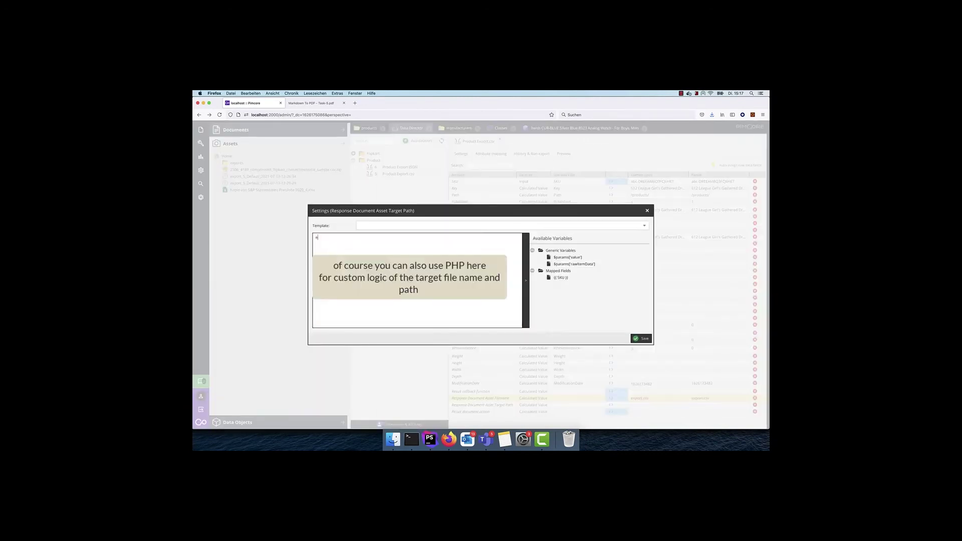
{"action": "type", "text": "/exports"}
{"action": "left_click", "coordinate": [641, 339]}
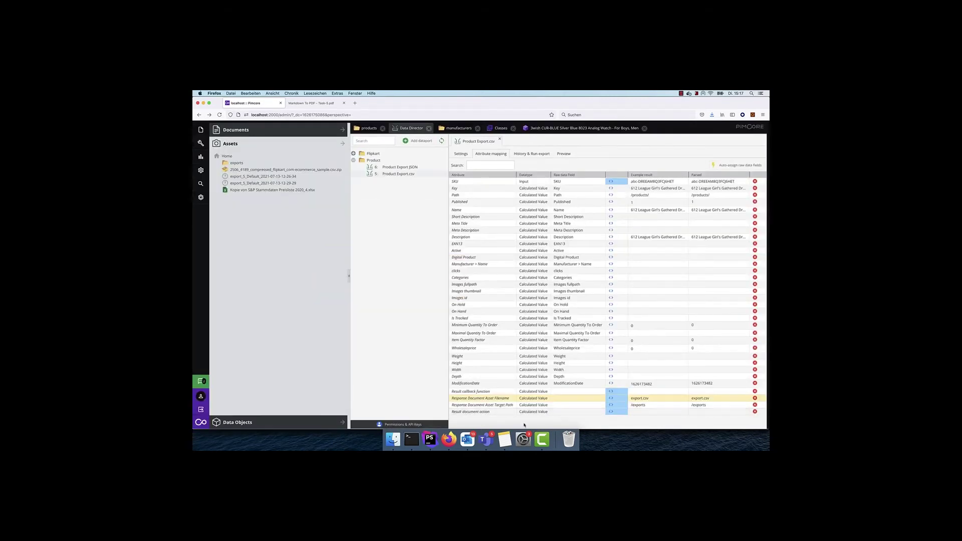
Export the products 612 League Girl's Gathered Dress_4, _5 and _6 through the Product Export.csv dataport and dismiss the file download.
{"action": "left_click", "coordinate": [366, 128]}
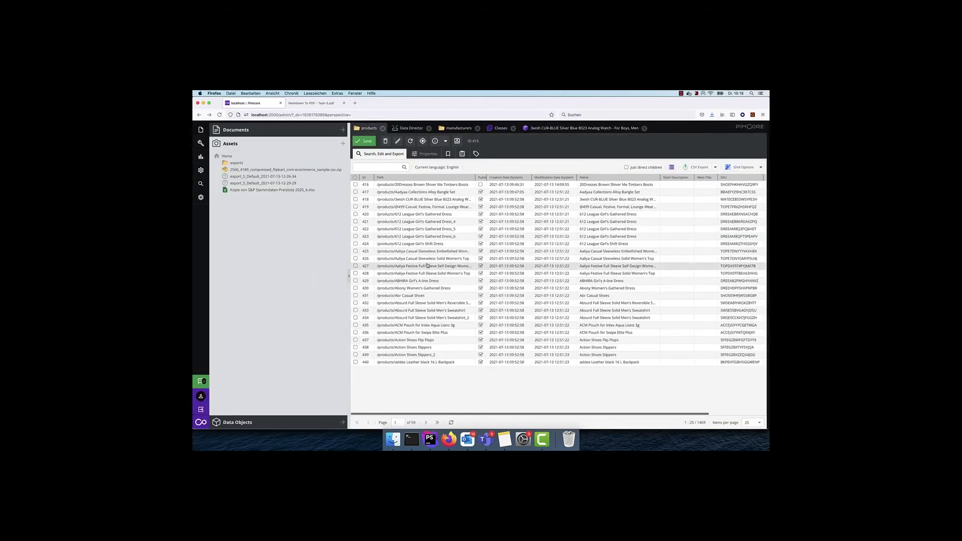
{"action": "left_click", "coordinate": [356, 221]}
{"action": "left_click", "coordinate": [356, 229]}
{"action": "left_click", "coordinate": [356, 236]}
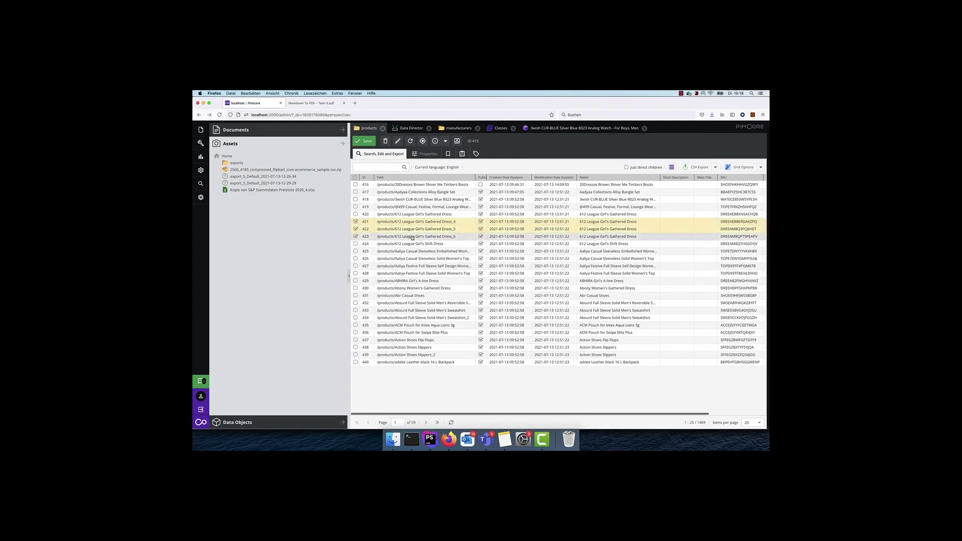
{"action": "left_click", "coordinate": [715, 167]}
{"action": "left_click", "coordinate": [699, 185]}
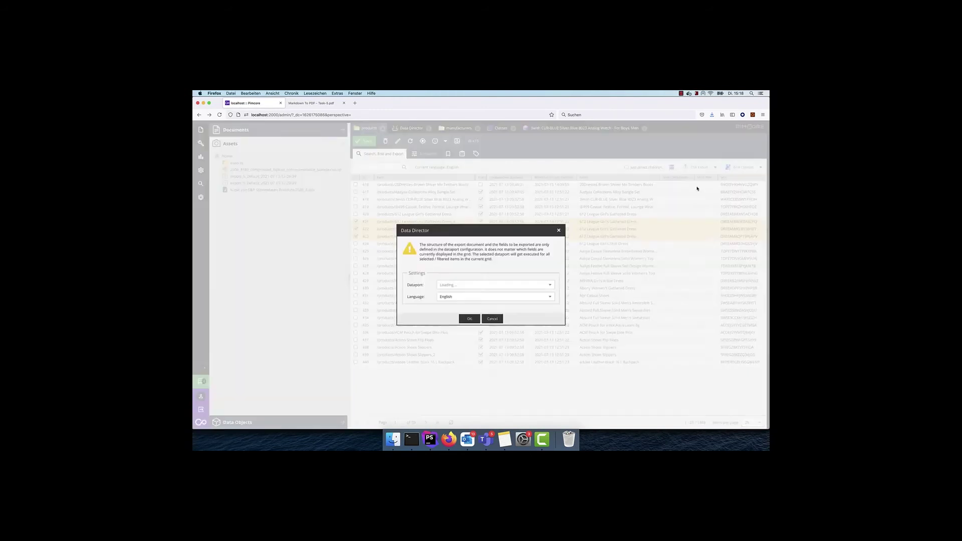
{"action": "left_click", "coordinate": [549, 285]}
{"action": "left_click", "coordinate": [478, 305]}
{"action": "left_click", "coordinate": [467, 318]}
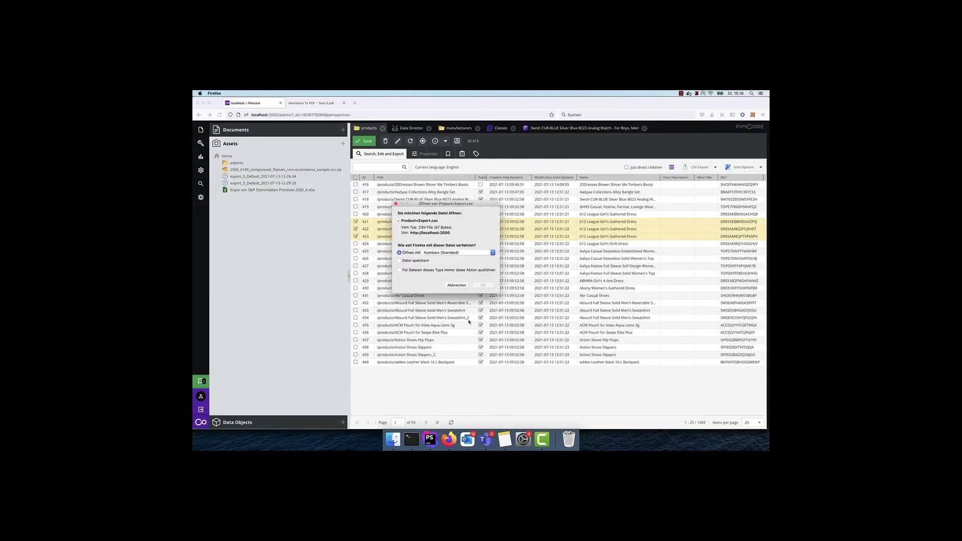
{"action": "left_click", "coordinate": [456, 285]}
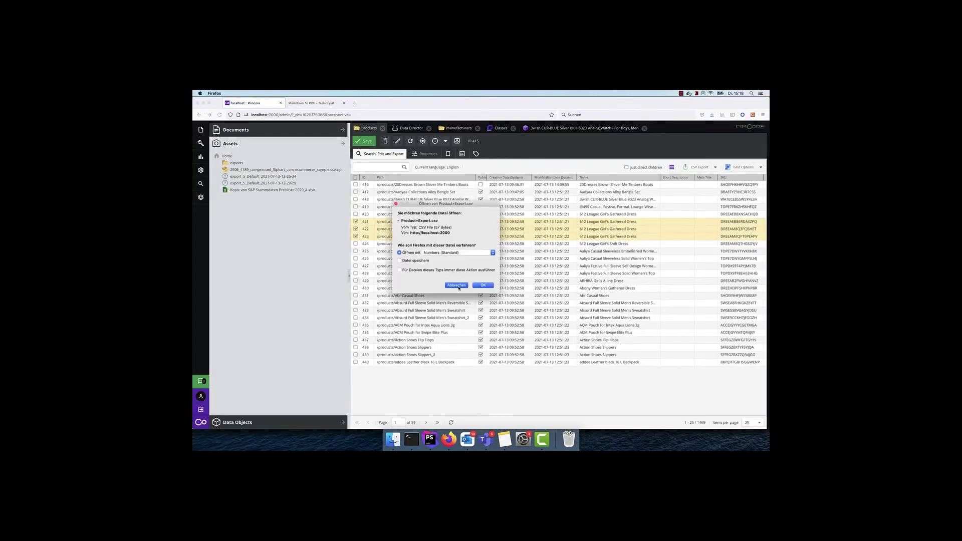
Refresh the exports asset folder and open export.csv to view its contents.
{"action": "right_click", "coordinate": [236, 164]}
{"action": "left_click", "coordinate": [252, 247]}
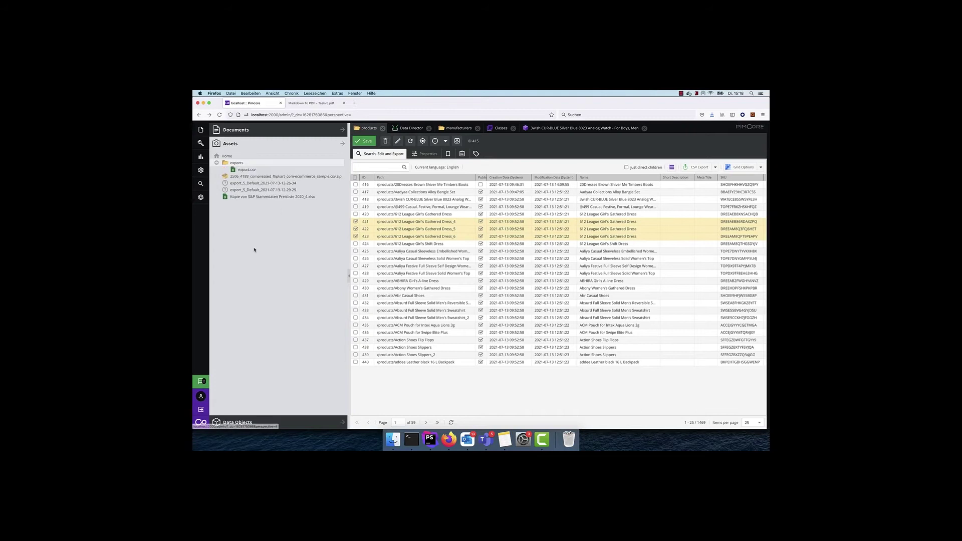
{"action": "left_click", "coordinate": [245, 170]}
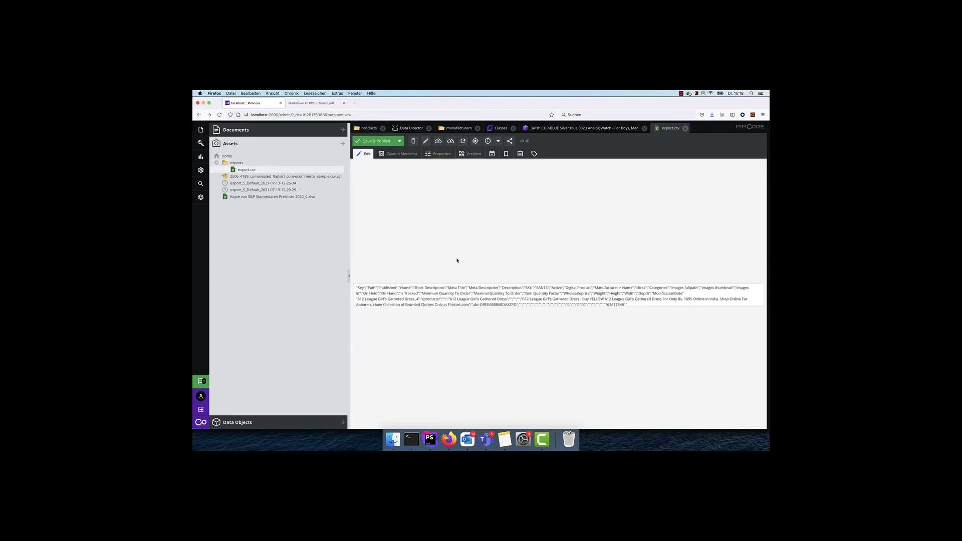
Download the export.csv asset, open it in Numbers to examine the exported product columns, and return to Pimcore.
{"action": "left_click", "coordinate": [451, 141]}
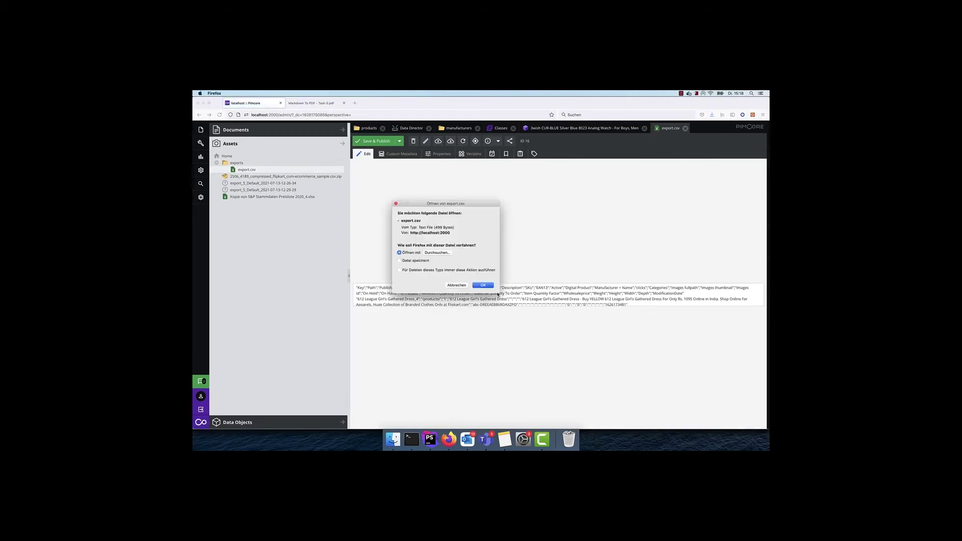
{"action": "left_click", "coordinate": [483, 285]}
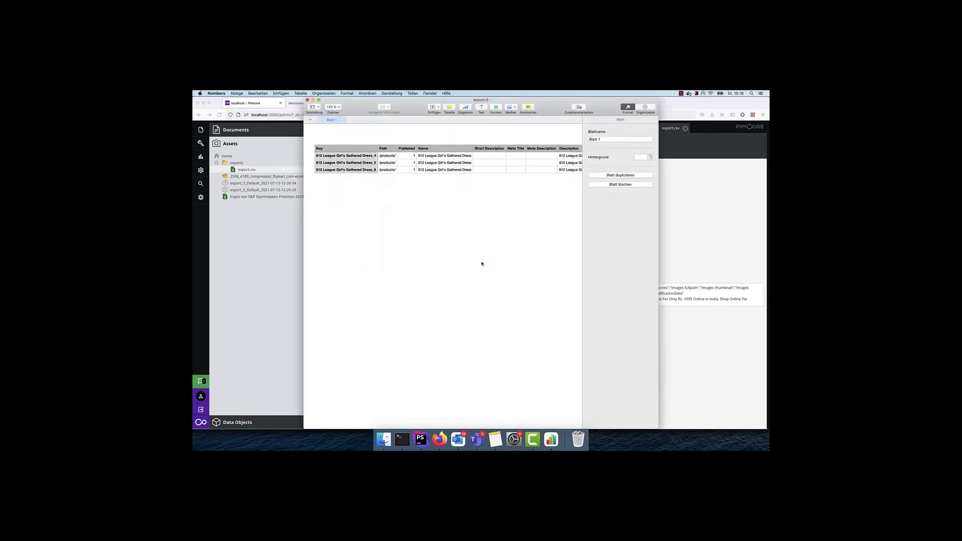
{"action": "left_click", "coordinate": [357, 157]}
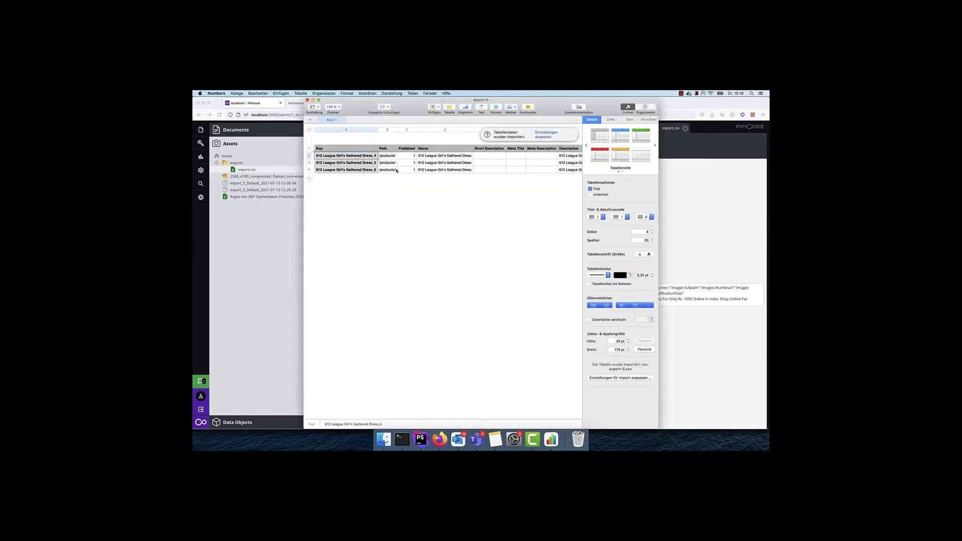
{"action": "scroll", "coordinate": [396, 170], "scroll_direction": "right", "scroll_amount": 3}
{"action": "scroll", "coordinate": [396, 171], "scroll_direction": "right", "scroll_amount": 3}
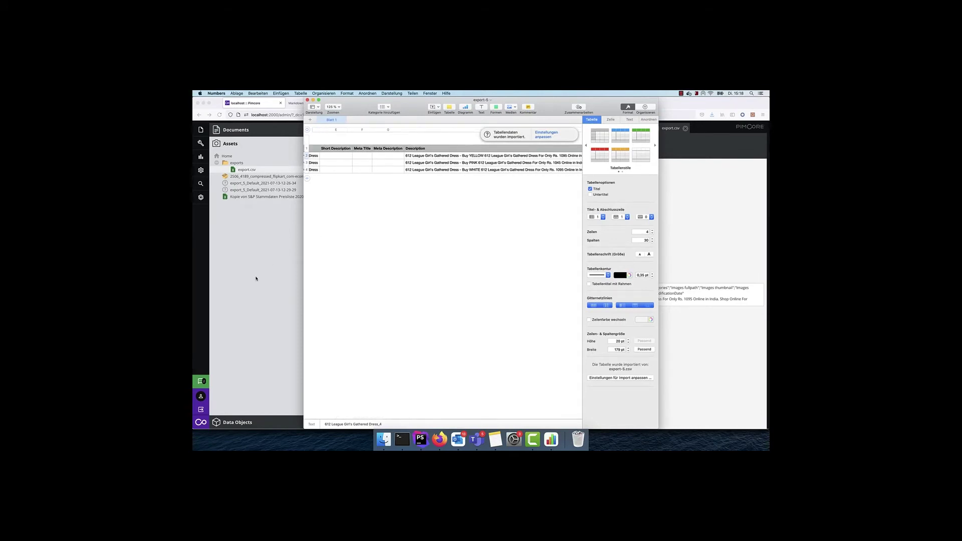
{"action": "left_click", "coordinate": [250, 253]}
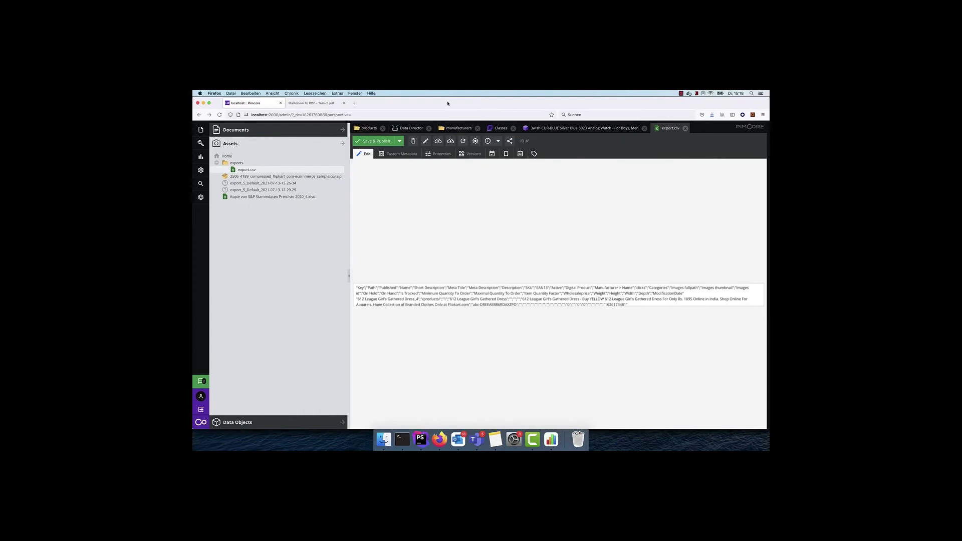
Move the products 612 League Girl's Gathered Dress and 612 League Girl's Gathered Dress_4 beneath the 3wish CUR-BLUE Silver Blue 8023 Analog Watch product.
{"action": "left_click", "coordinate": [370, 128]}
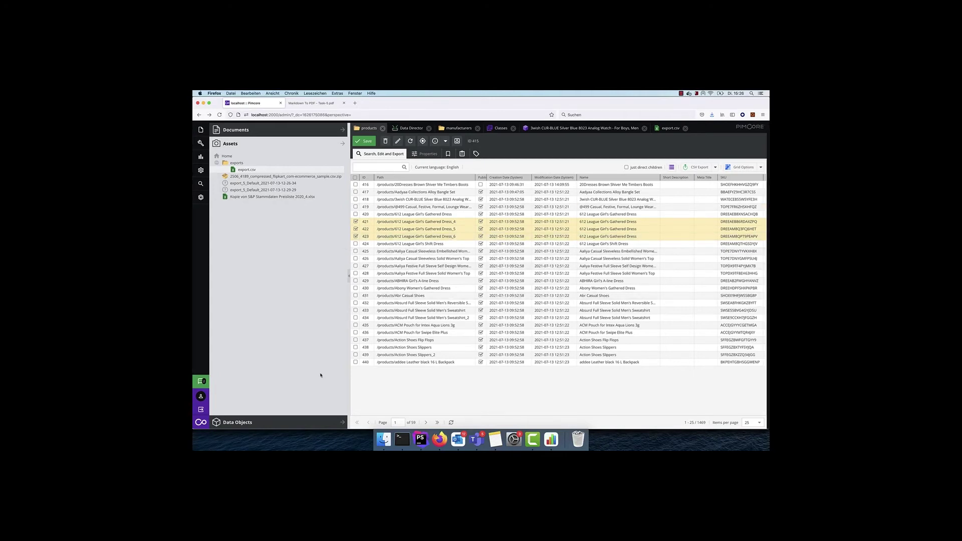
{"action": "left_click", "coordinate": [268, 423]}
{"action": "left_click", "coordinate": [217, 184]}
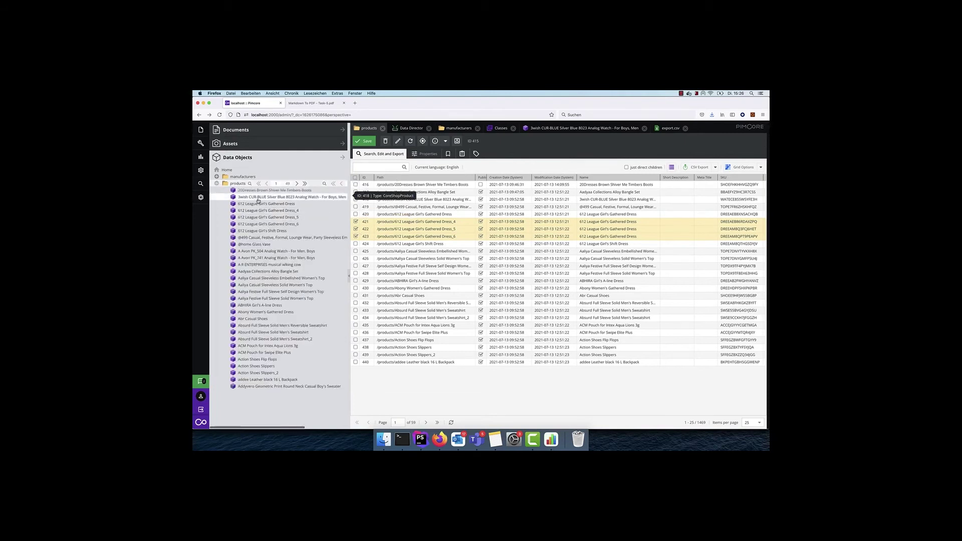
{"action": "left_click_drag", "start_coordinate": [253, 204], "coordinate": [269, 198]}
Open and reload the 3wish CUR-BLUE watch product and show its Children Grid.
{"action": "left_click", "coordinate": [263, 198]}
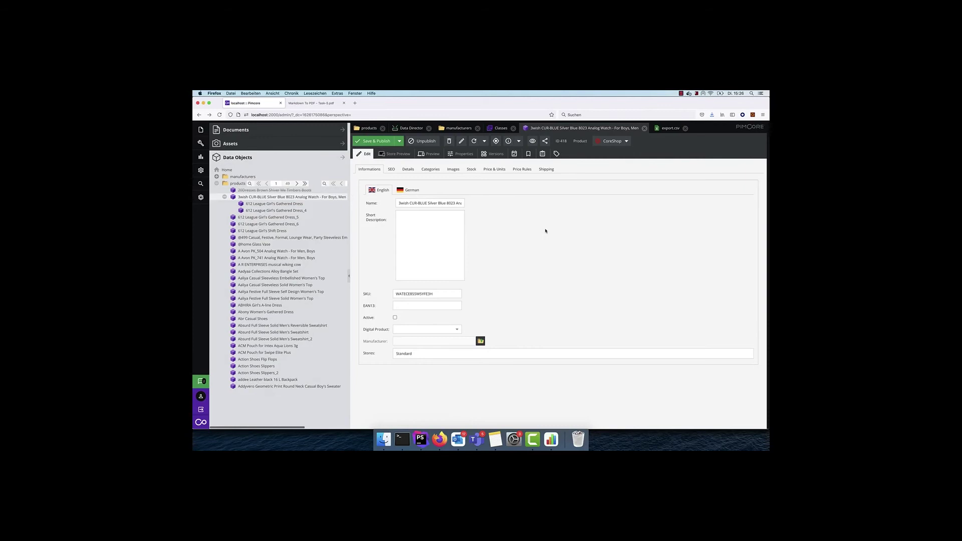
{"action": "left_click", "coordinate": [473, 141]}
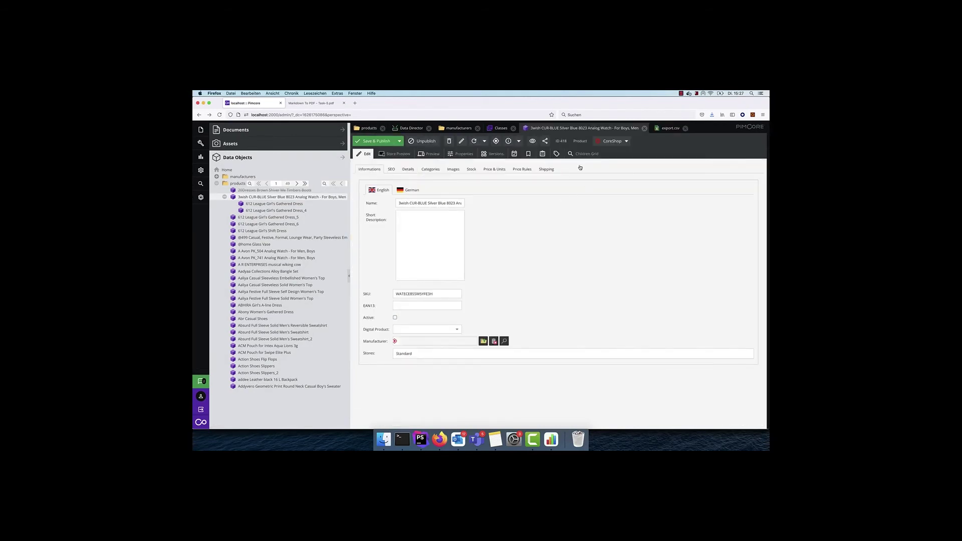
{"action": "left_click", "coordinate": [584, 153]}
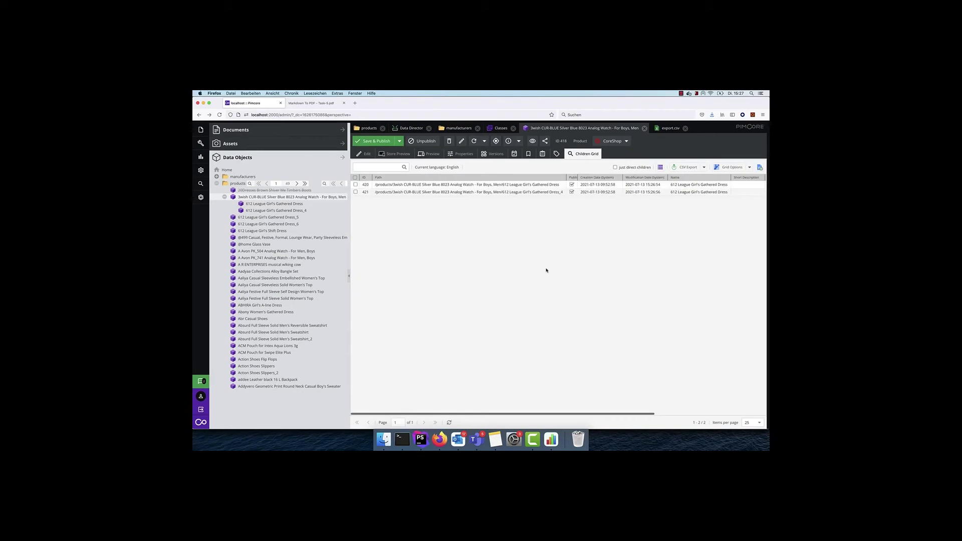
Export the watch's child products with Data Director through the Product Export JSON dataport and review the JSON output.
{"action": "left_click", "coordinate": [704, 167]}
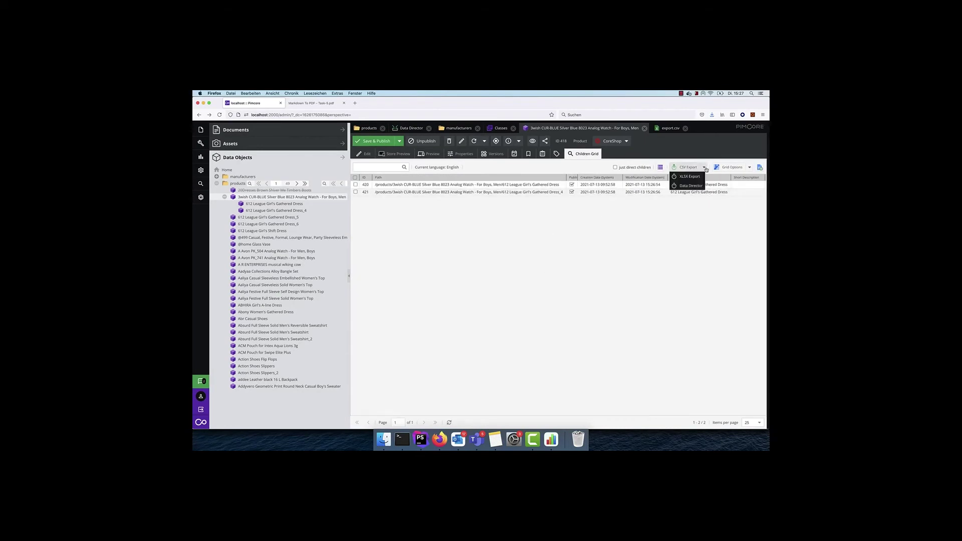
{"action": "left_click", "coordinate": [690, 186]}
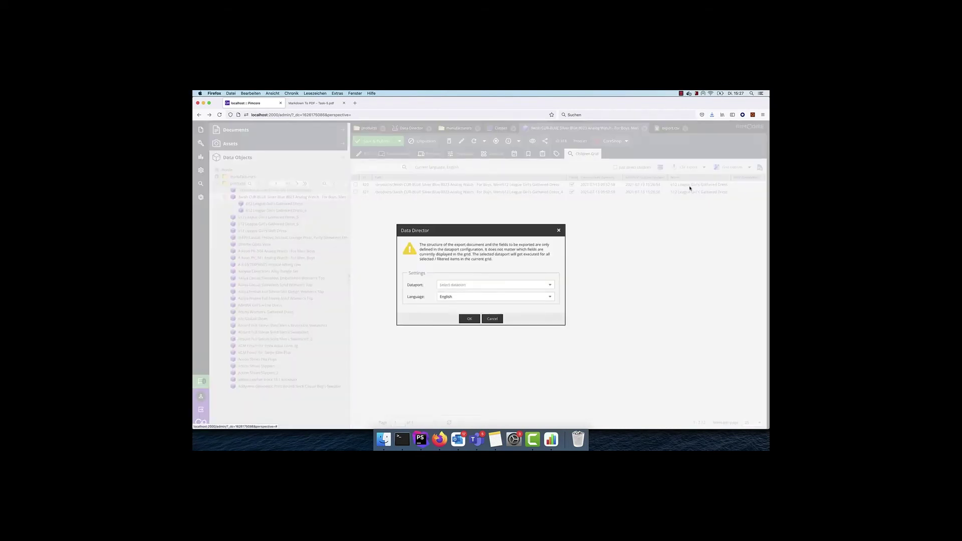
{"action": "left_click", "coordinate": [549, 285]}
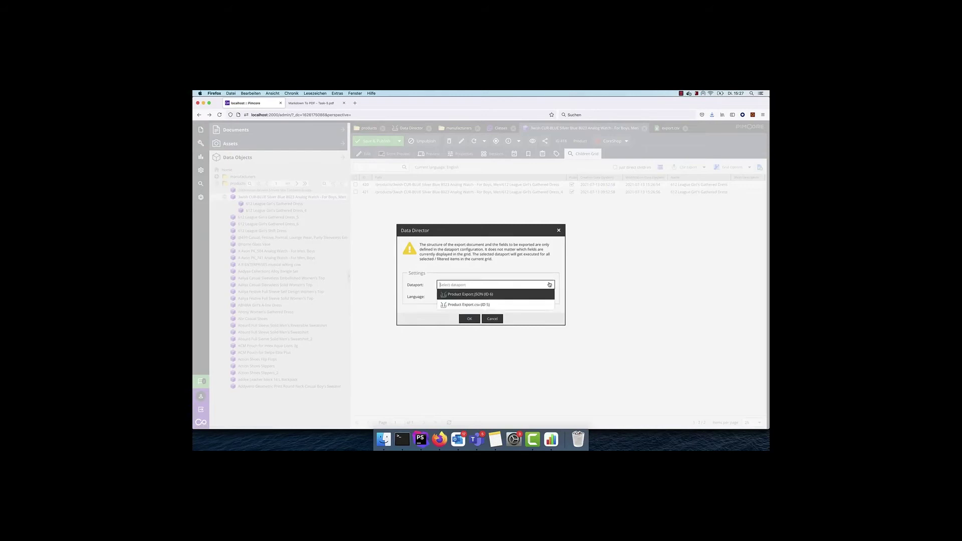
{"action": "left_click", "coordinate": [471, 295]}
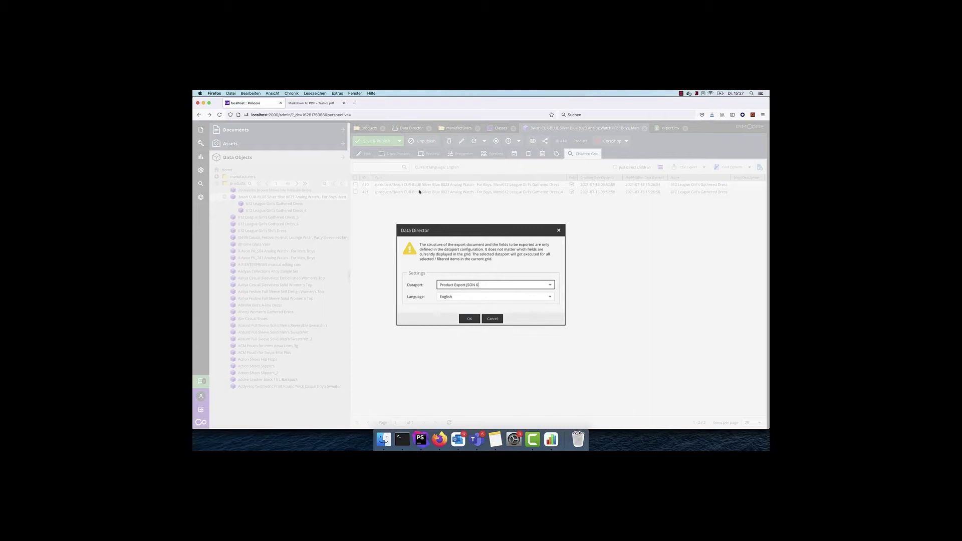
{"action": "left_click", "coordinate": [469, 319]}
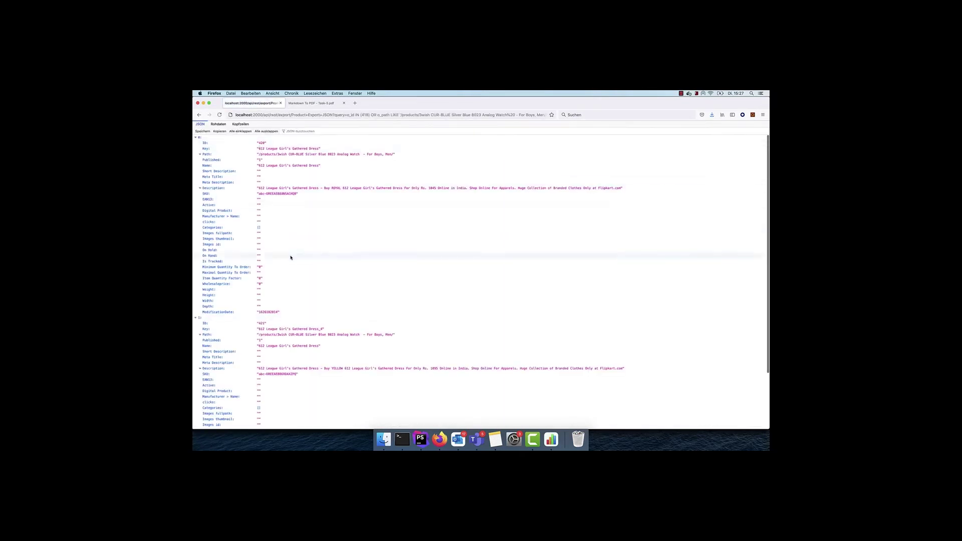
{"action": "scroll", "coordinate": [290, 257], "scroll_direction": "down", "scroll_amount": 3}
{"action": "scroll", "coordinate": [290, 257], "scroll_direction": "up", "scroll_amount": 4}
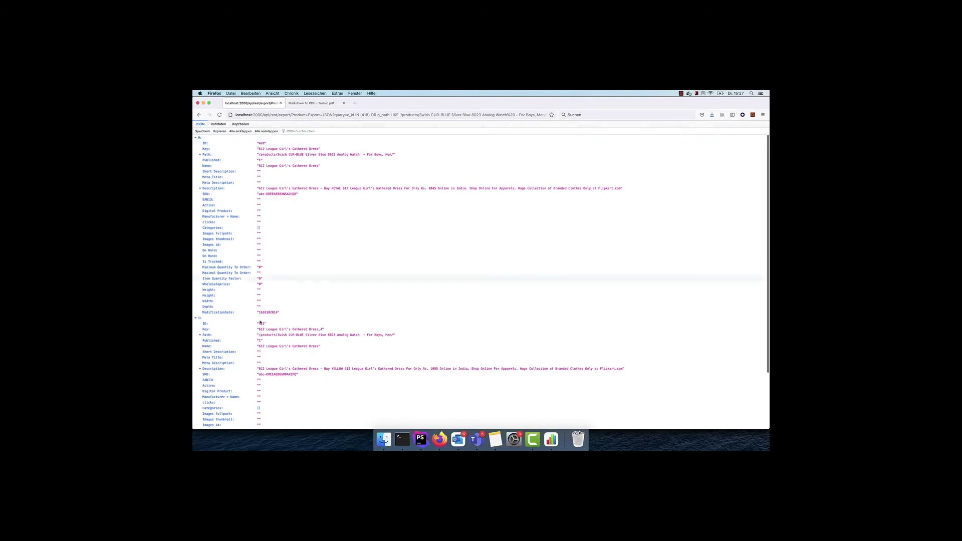